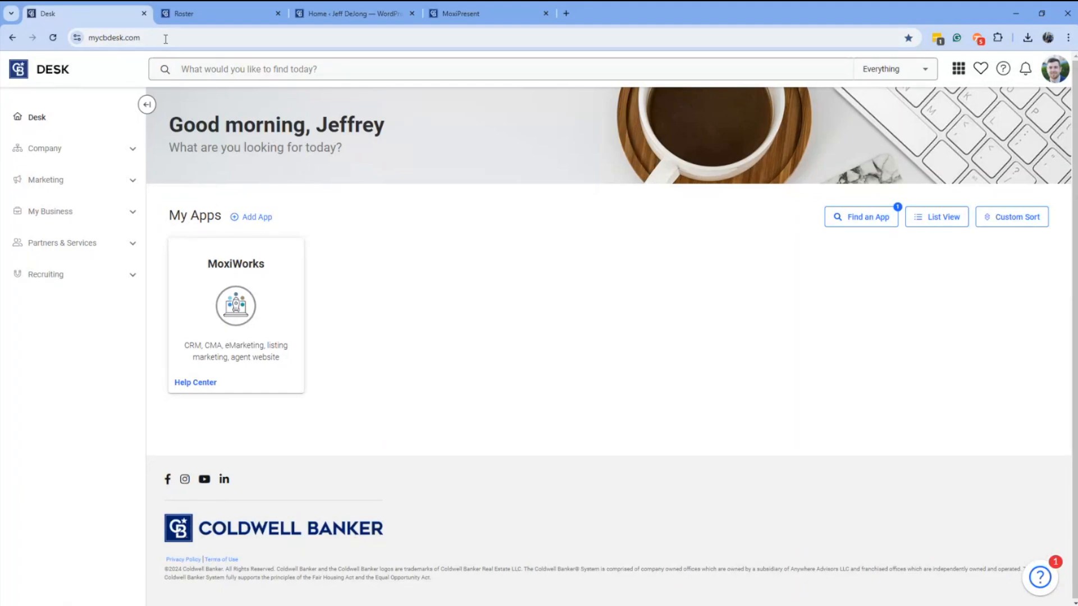
Step: Filter the available apps by the keyword moxi, then switch to the Roster page and open the agent website's admin tool
{"action": "left_click", "coordinate": [858, 218]}
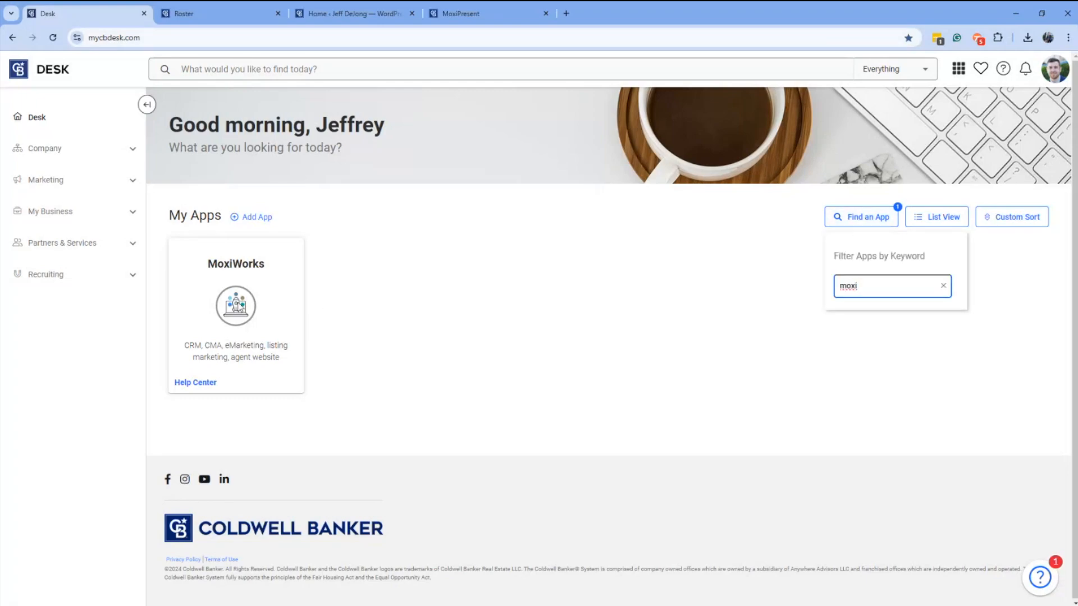
{"action": "left_click", "coordinate": [213, 16]}
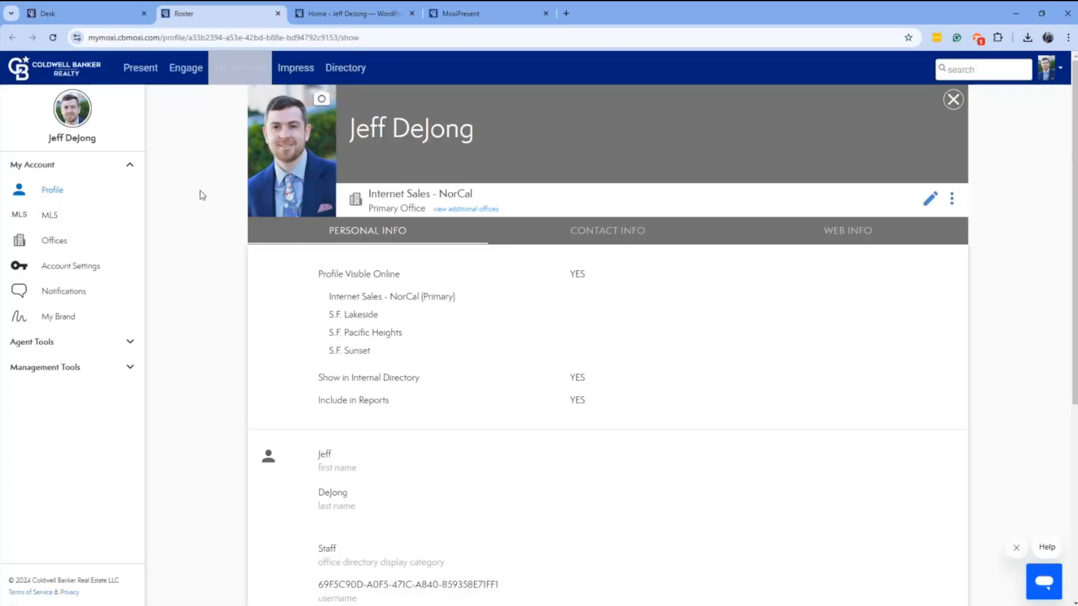
{"action": "left_click", "coordinate": [238, 68]}
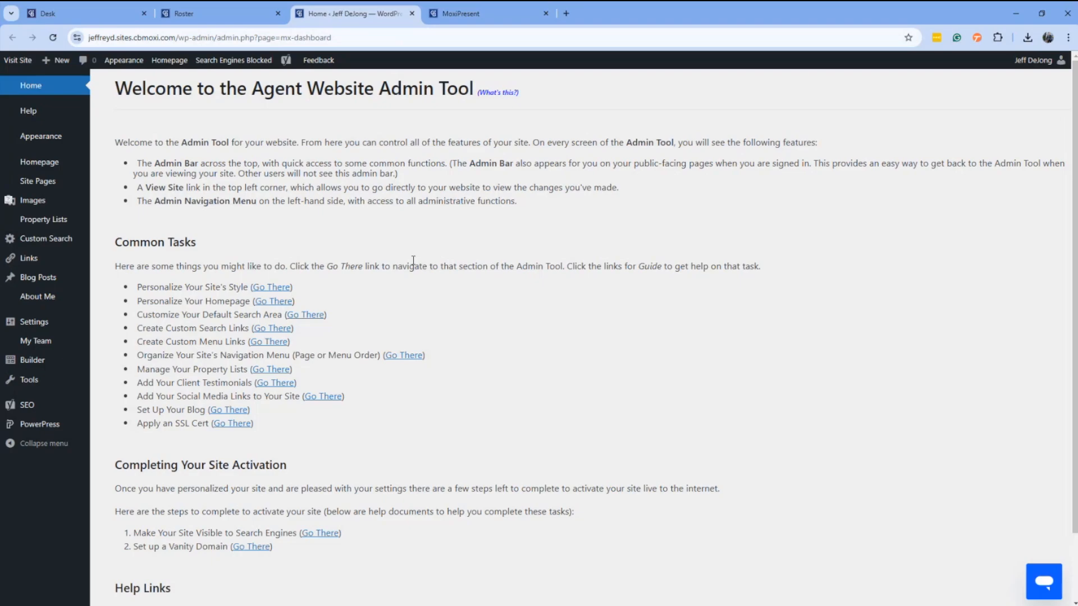
Step: Add a new custom page titled Local Communities to the site and publish it
{"action": "mouse_move", "coordinate": [39, 191]}
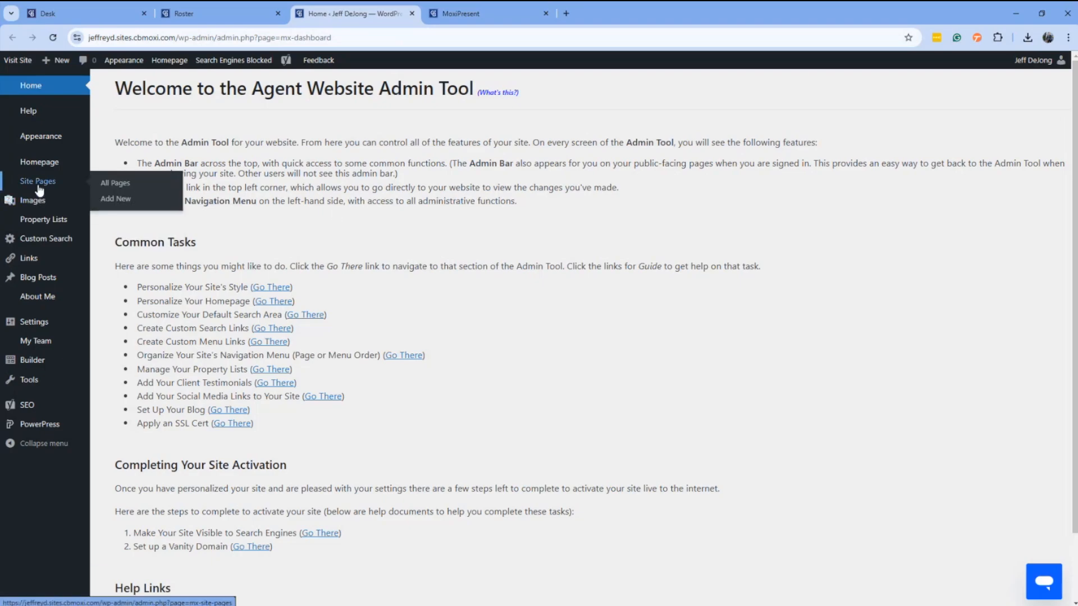
{"action": "left_click", "coordinate": [124, 206]}
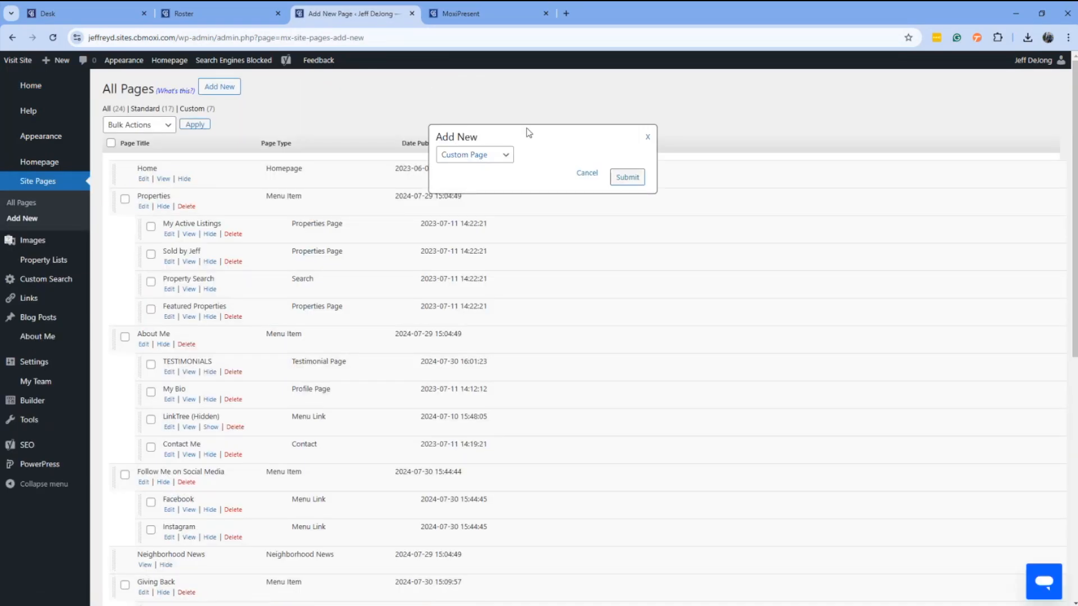
{"action": "left_click", "coordinate": [631, 177]}
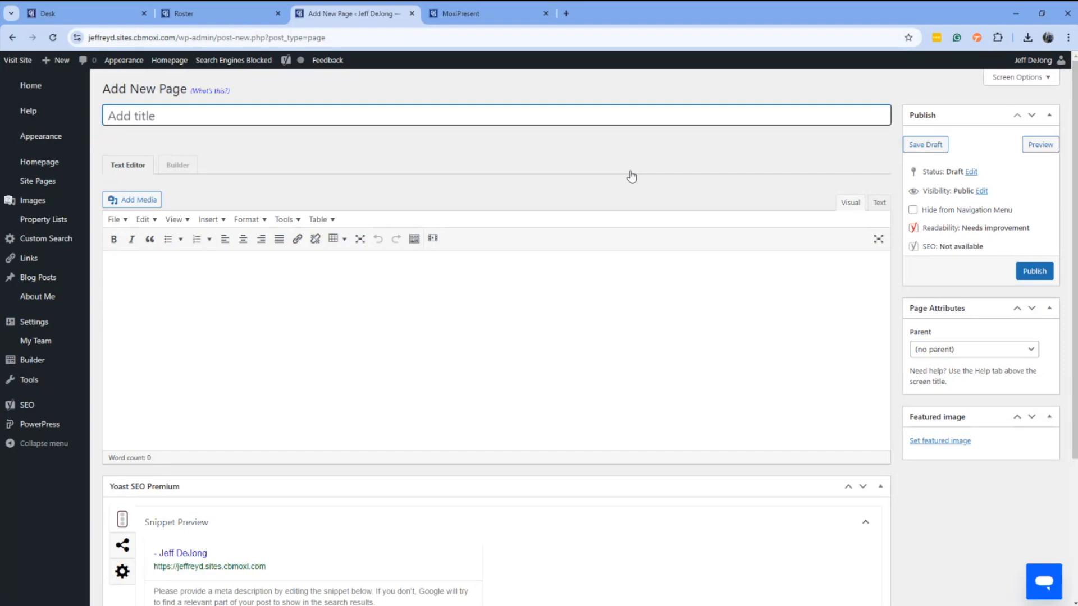
{"action": "type", "text": "Local Communities"}
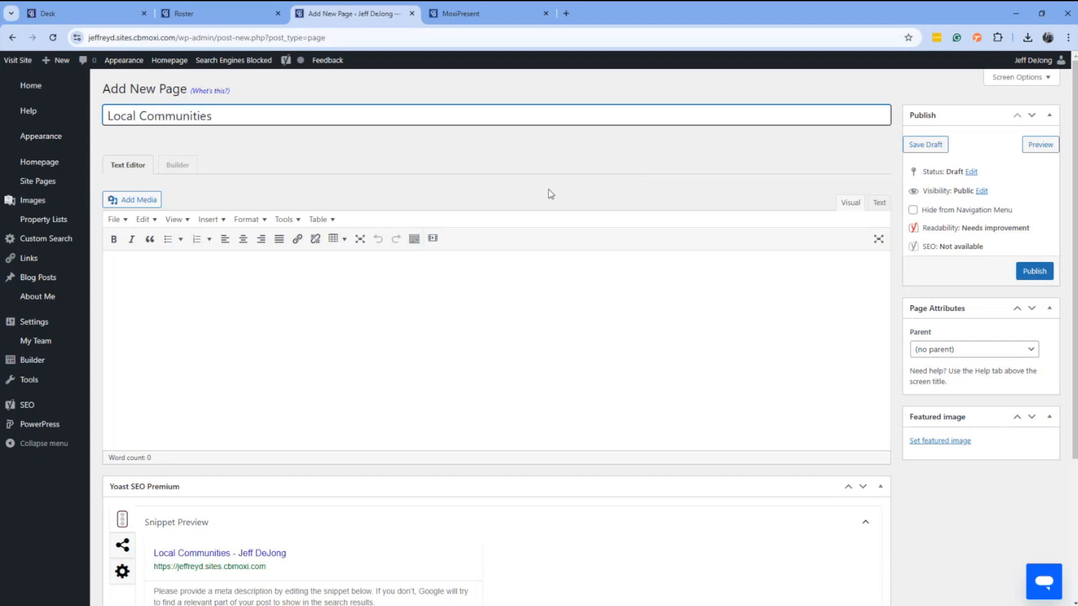
{"action": "left_click", "coordinate": [1035, 275]}
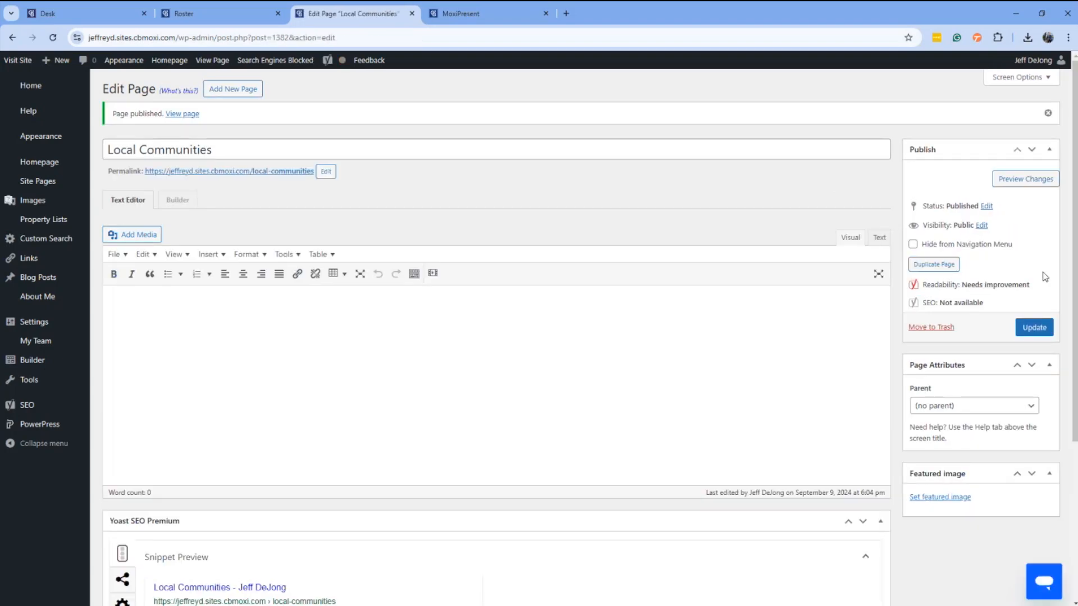
Step: Open the Local Communities page in the Builder and show the Brand Templates group
{"action": "left_click", "coordinate": [179, 201]}
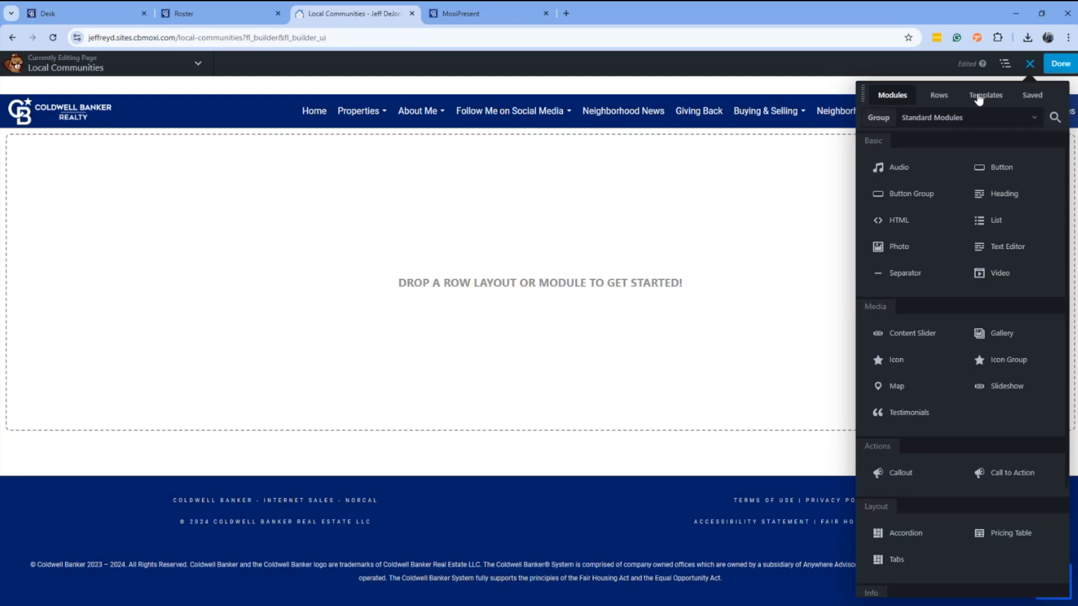
{"action": "left_click", "coordinate": [1030, 64]}
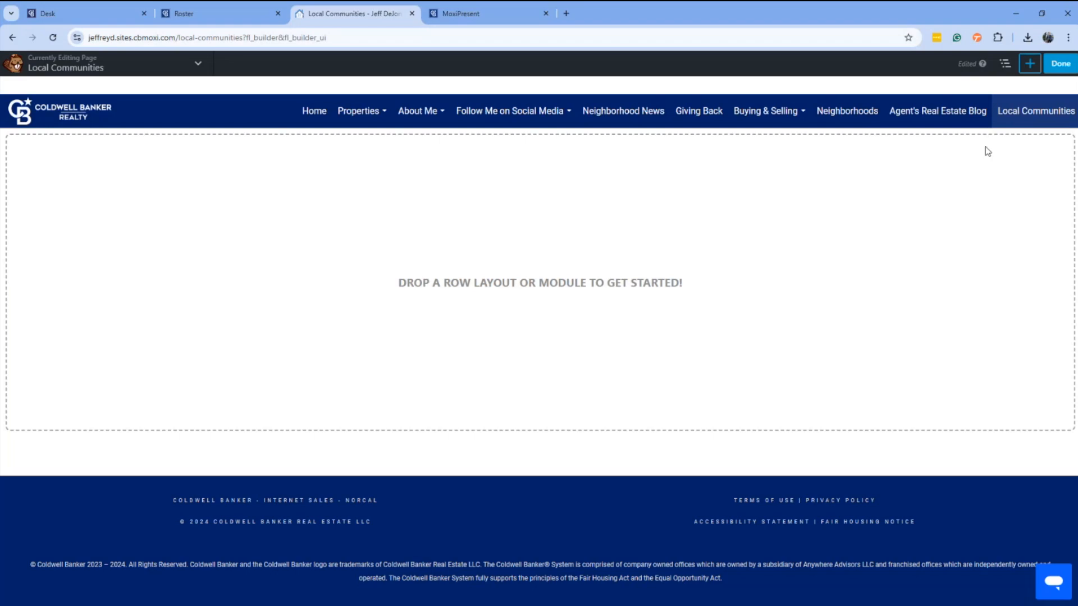
{"action": "left_click", "coordinate": [1030, 66]}
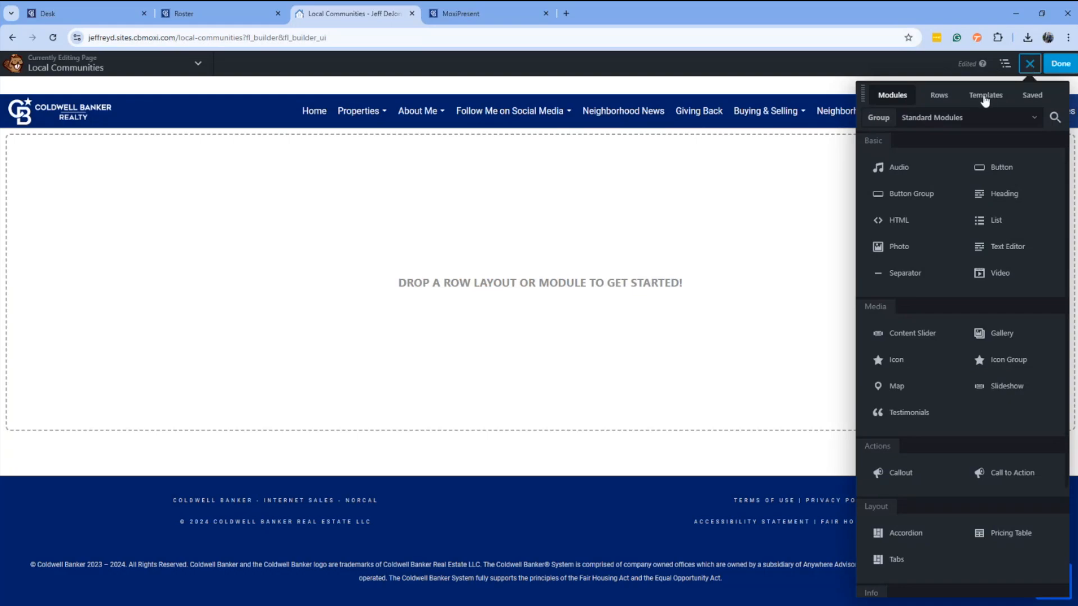
{"action": "left_click", "coordinate": [985, 97]}
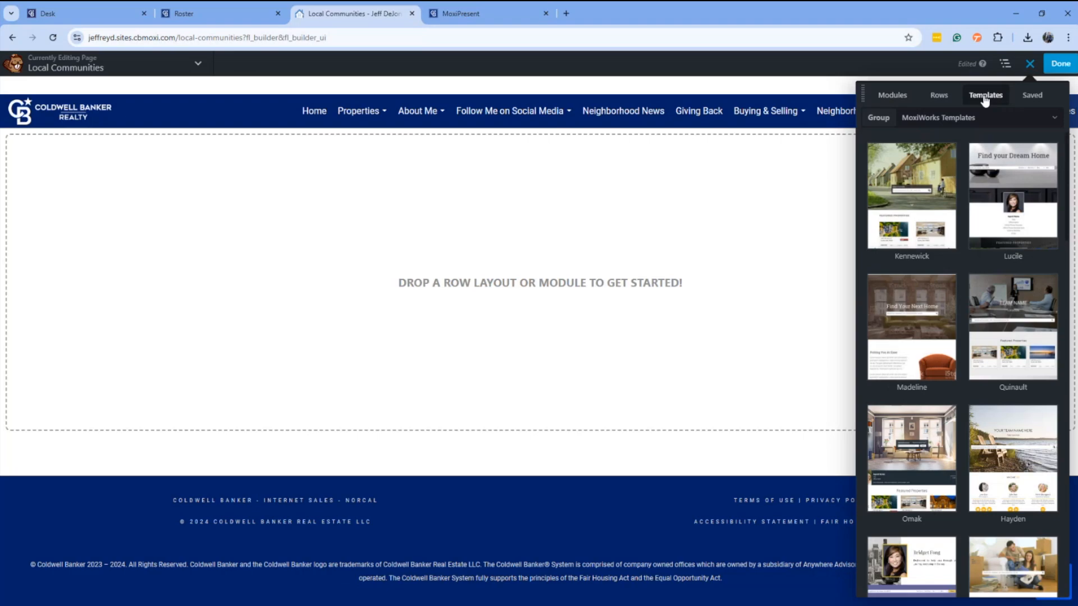
{"action": "left_click", "coordinate": [958, 120]}
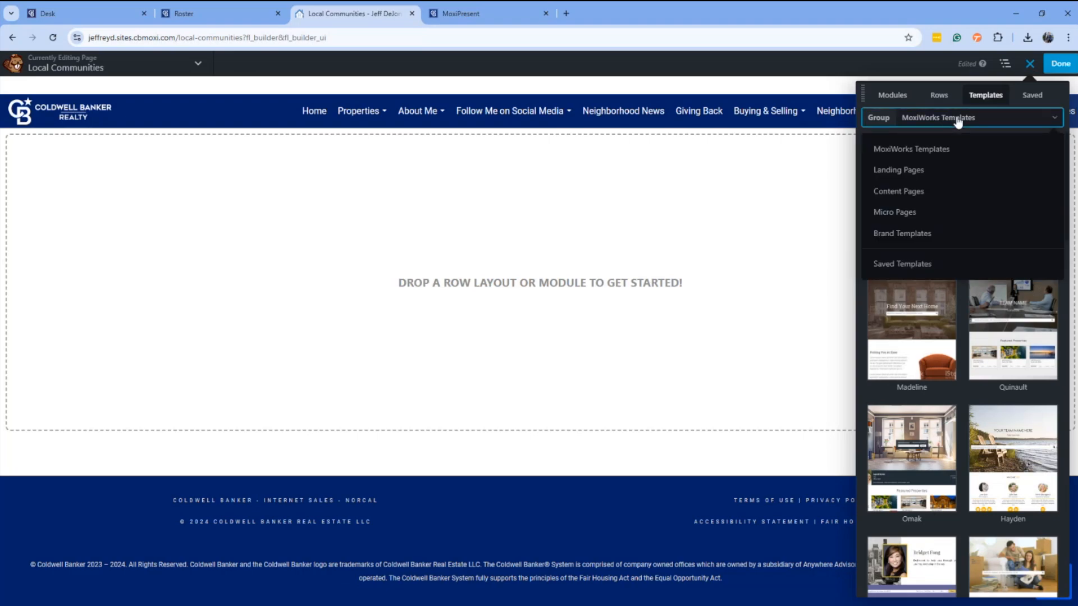
{"action": "left_click", "coordinate": [913, 233]}
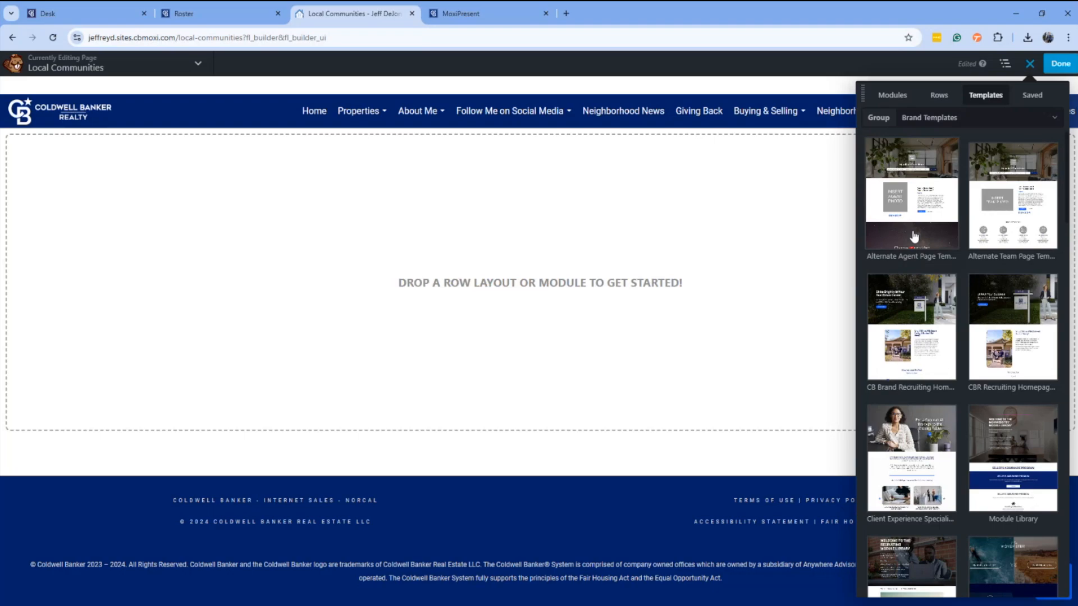
Step: Apply the Local Communities brand template to the empty page
{"action": "scroll", "coordinate": [966, 284], "scroll_direction": "down", "scroll_amount": 1}
{"action": "scroll", "coordinate": [965, 283], "scroll_direction": "down", "scroll_amount": 8}
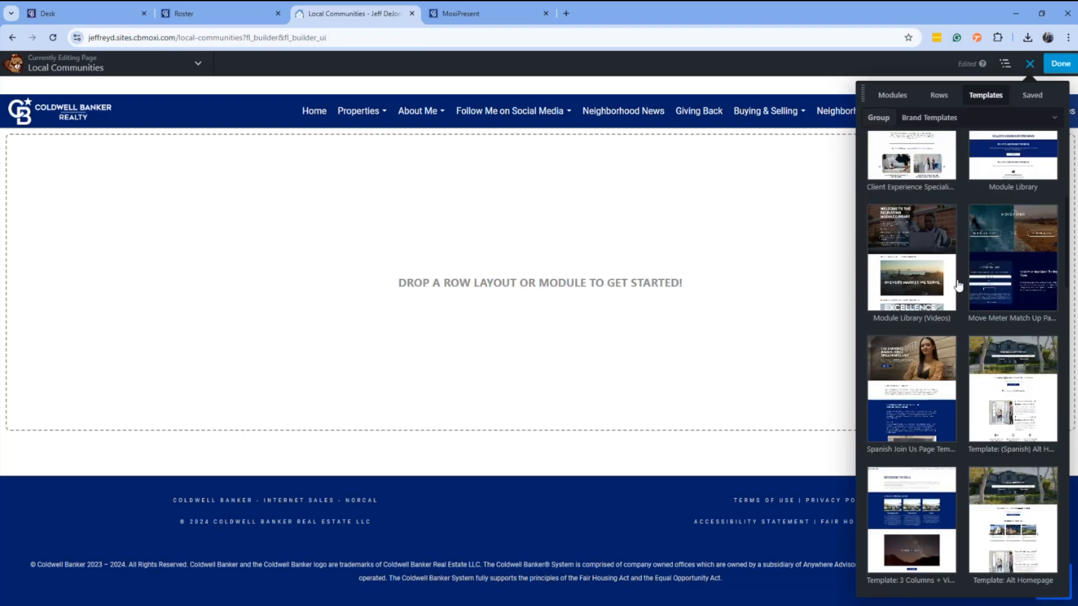
{"action": "scroll", "coordinate": [958, 286], "scroll_direction": "down", "scroll_amount": 6}
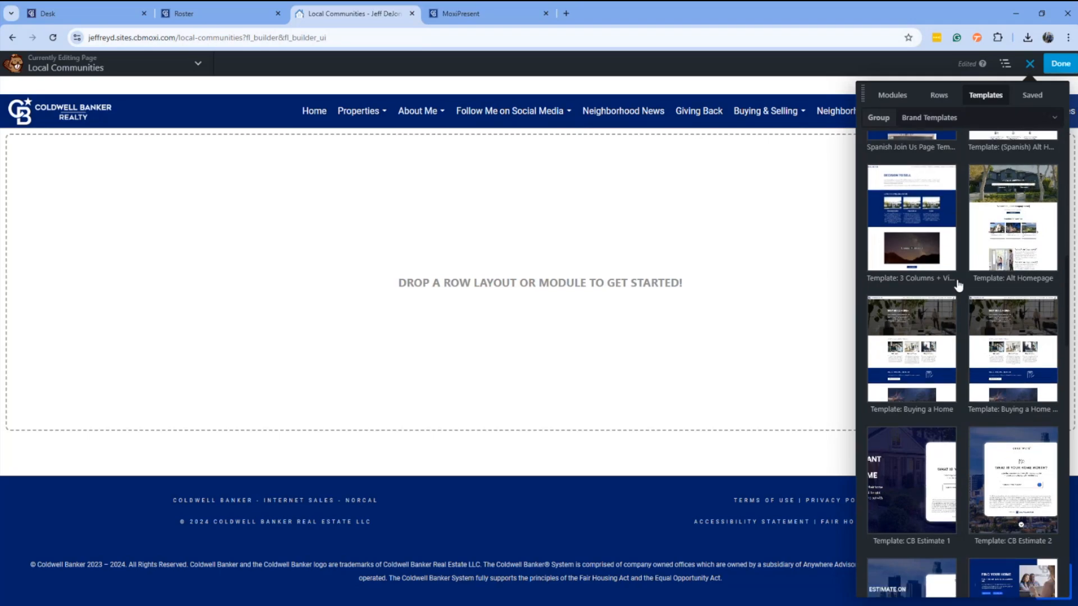
{"action": "scroll", "coordinate": [958, 286], "scroll_direction": "down", "scroll_amount": 7}
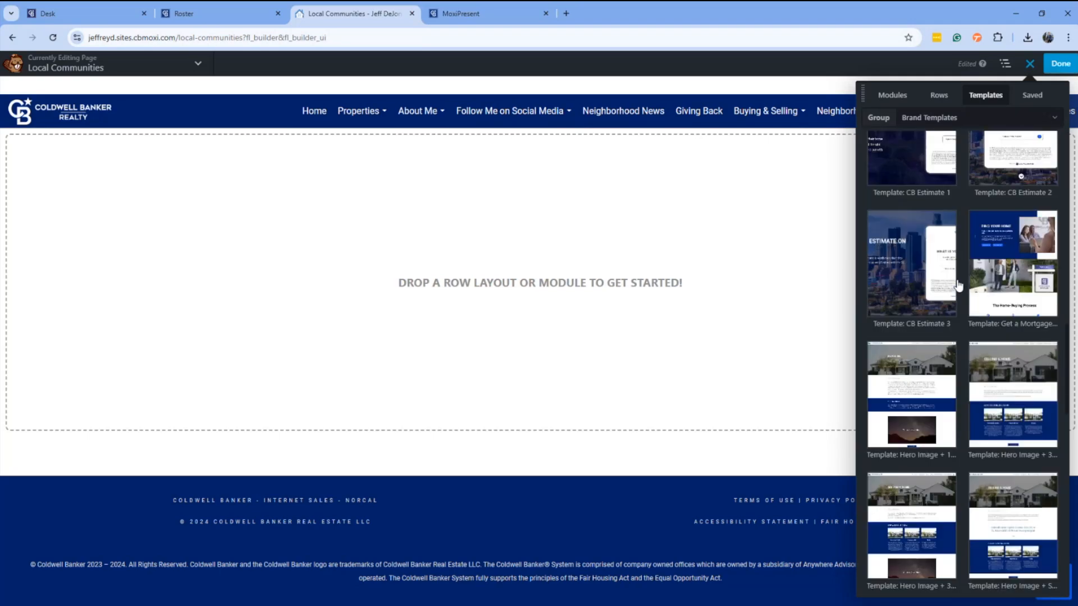
{"action": "scroll", "coordinate": [959, 286], "scroll_direction": "down", "scroll_amount": 4}
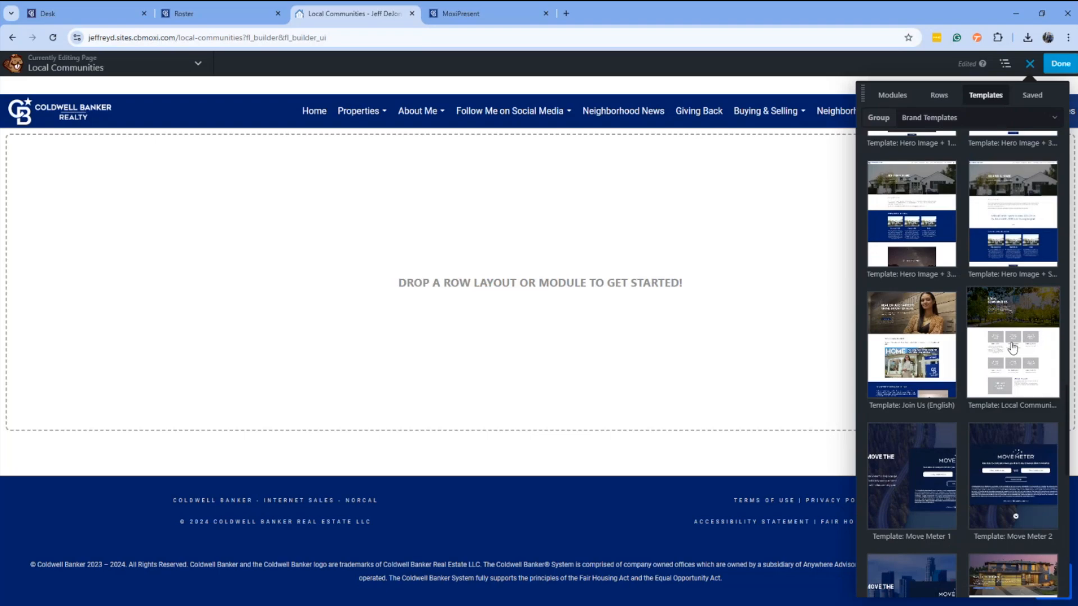
{"action": "left_click", "coordinate": [1013, 348]}
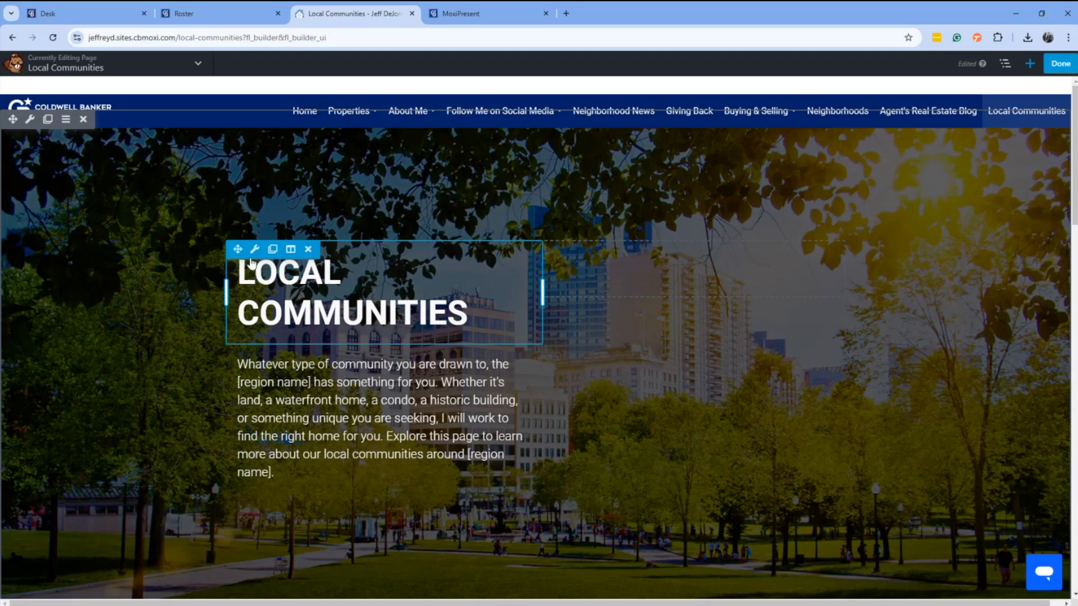
Step: Examine the template's hero section, three-column community rows and larger image-and-text rows
{"action": "mouse_move", "coordinate": [299, 257]}
{"action": "scroll", "coordinate": [670, 410], "scroll_direction": "down", "scroll_amount": 1}
{"action": "scroll", "coordinate": [669, 408], "scroll_direction": "down", "scroll_amount": 4}
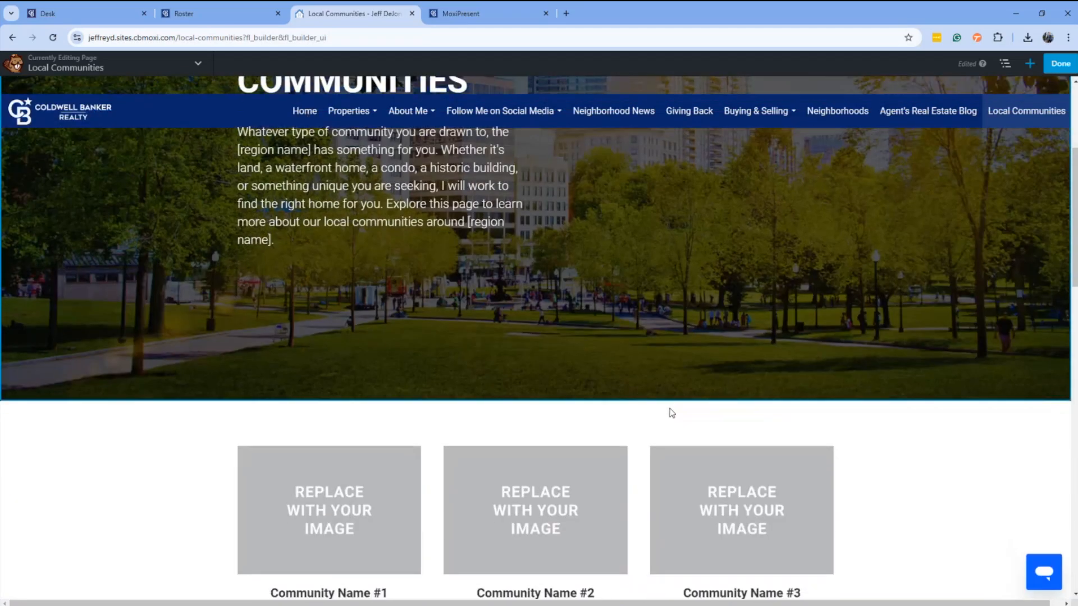
{"action": "scroll", "coordinate": [671, 413], "scroll_direction": "down", "scroll_amount": 4}
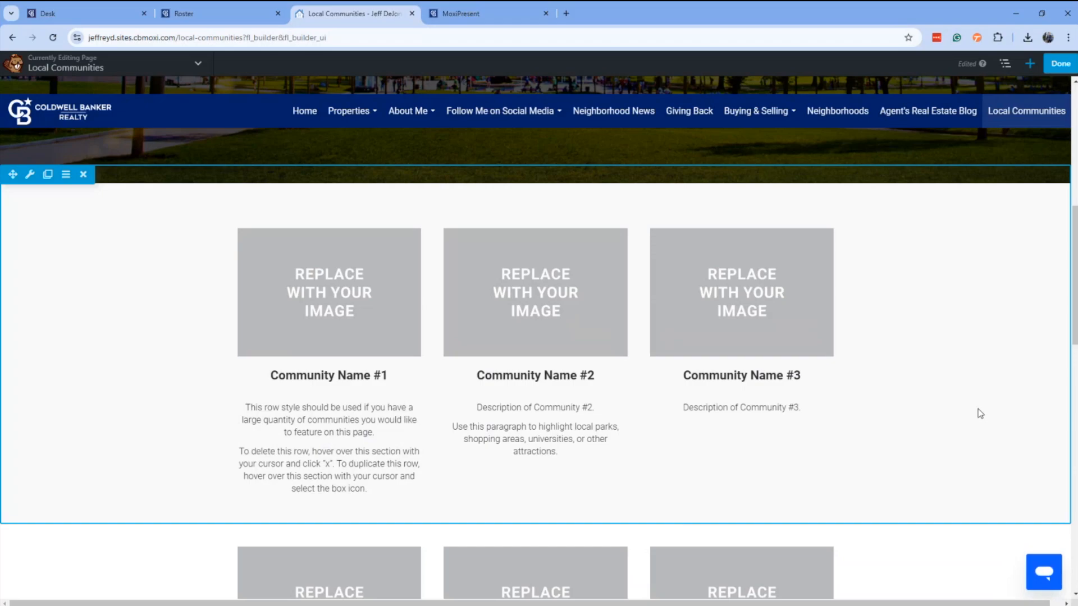
{"action": "scroll", "coordinate": [980, 415], "scroll_direction": "down", "scroll_amount": 9}
{"action": "scroll", "coordinate": [976, 409], "scroll_direction": "down", "scroll_amount": 2}
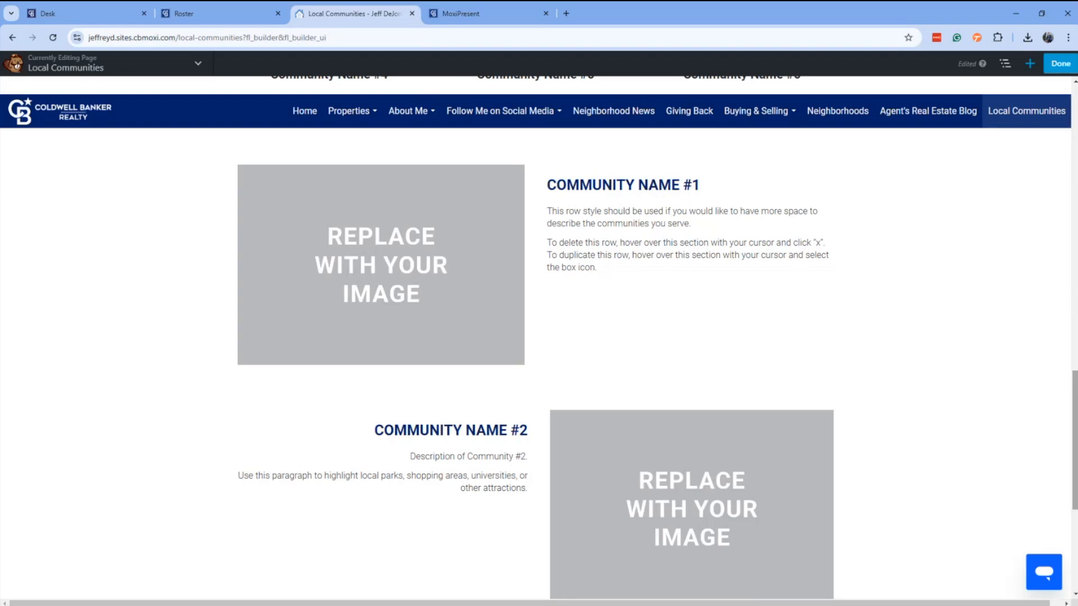
{"action": "scroll", "coordinate": [909, 441], "scroll_direction": "down", "scroll_amount": 3}
{"action": "scroll", "coordinate": [910, 441], "scroll_direction": "up", "scroll_amount": 6}
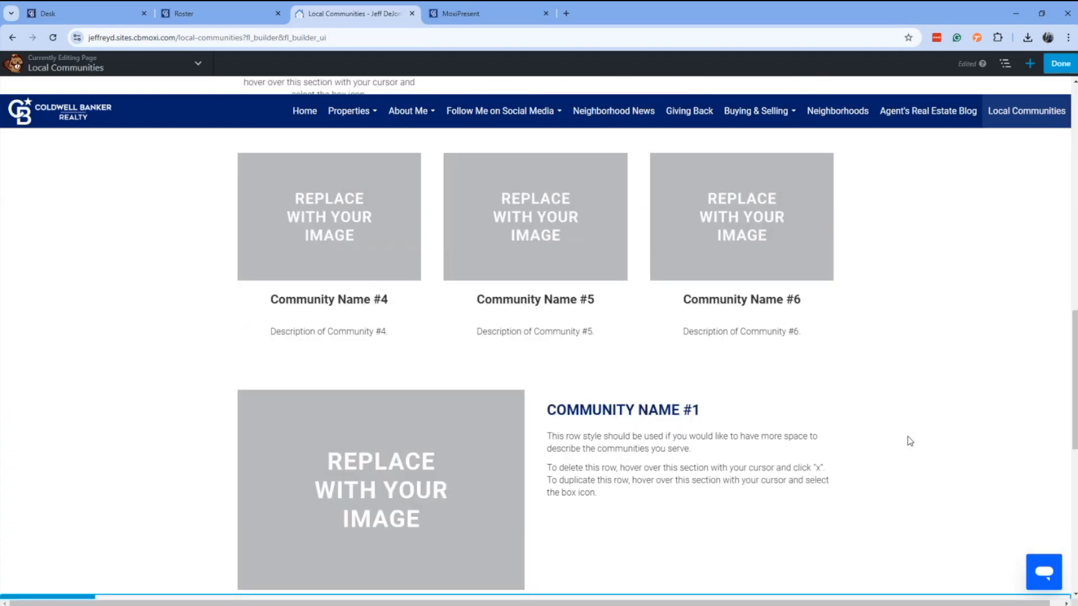
{"action": "scroll", "coordinate": [910, 441], "scroll_direction": "up", "scroll_amount": 15}
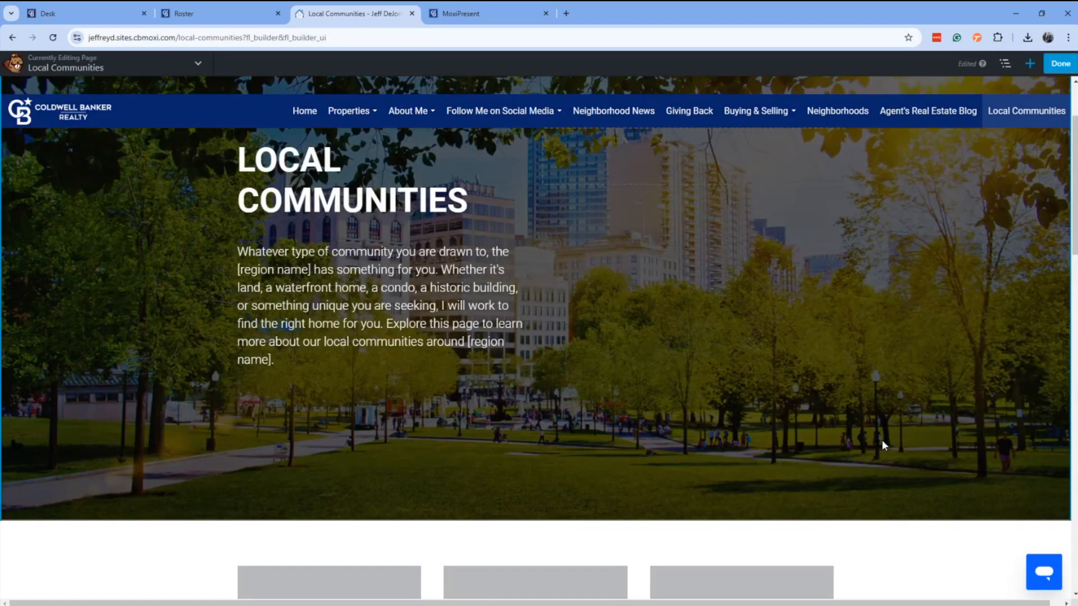
{"action": "scroll", "coordinate": [882, 445], "scroll_direction": "up", "scroll_amount": 1}
Step: Replace the last [region name] placeholder in the hero paragraph with "the Bay Area" and save the text
{"action": "mouse_move", "coordinate": [423, 369]}
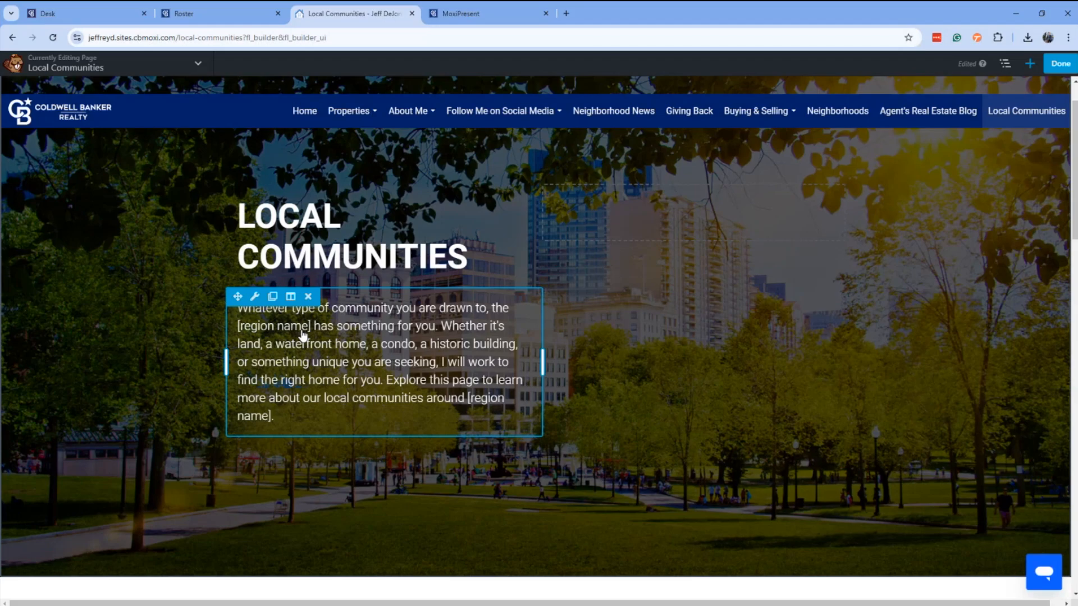
{"action": "mouse_move", "coordinate": [256, 300]}
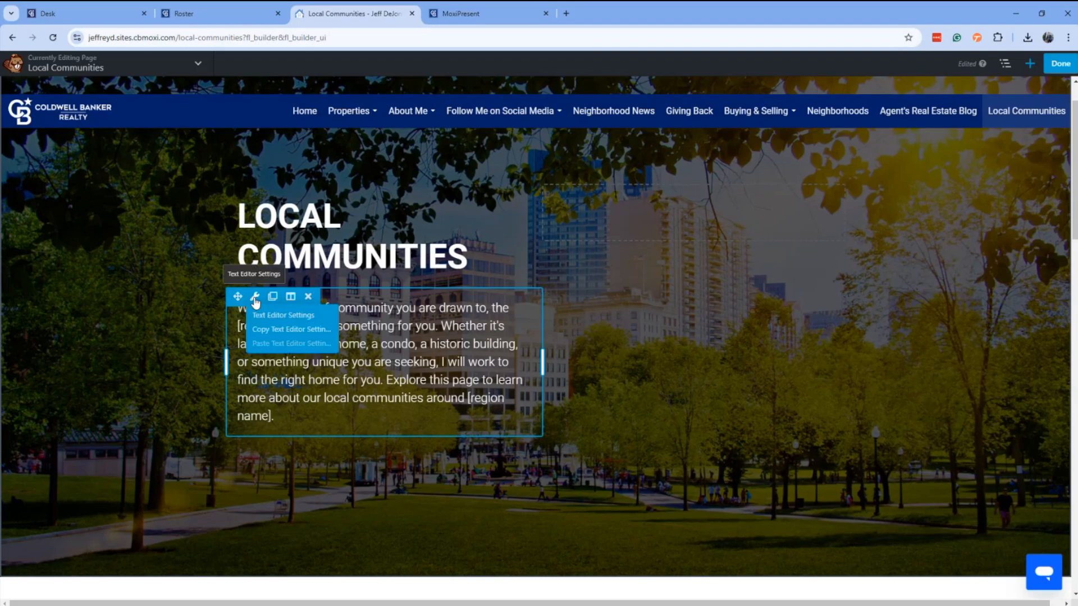
{"action": "left_click", "coordinate": [255, 300]}
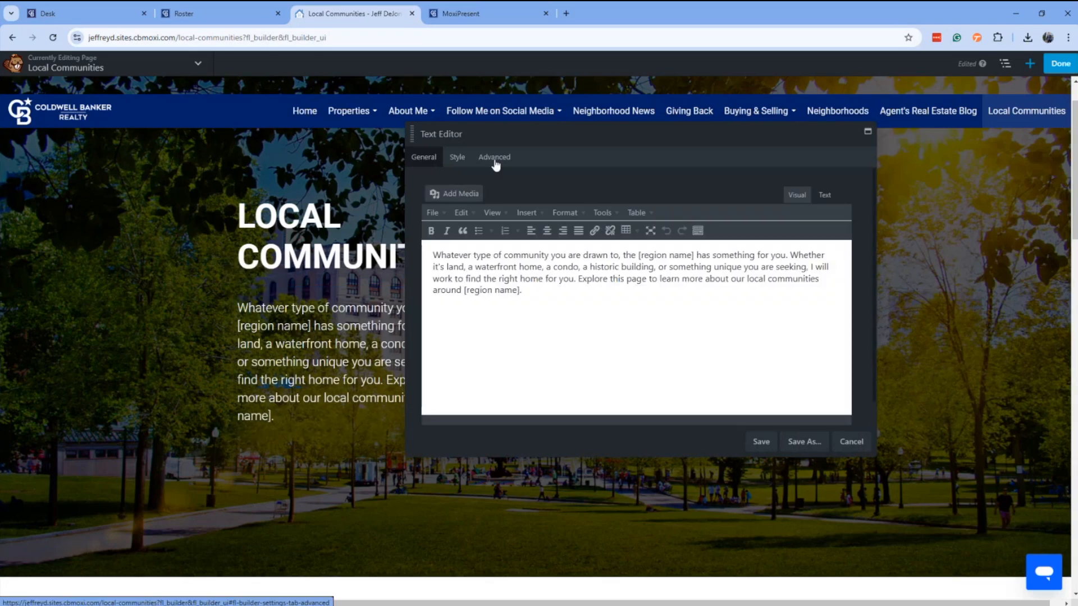
{"action": "left_click", "coordinate": [519, 288]}
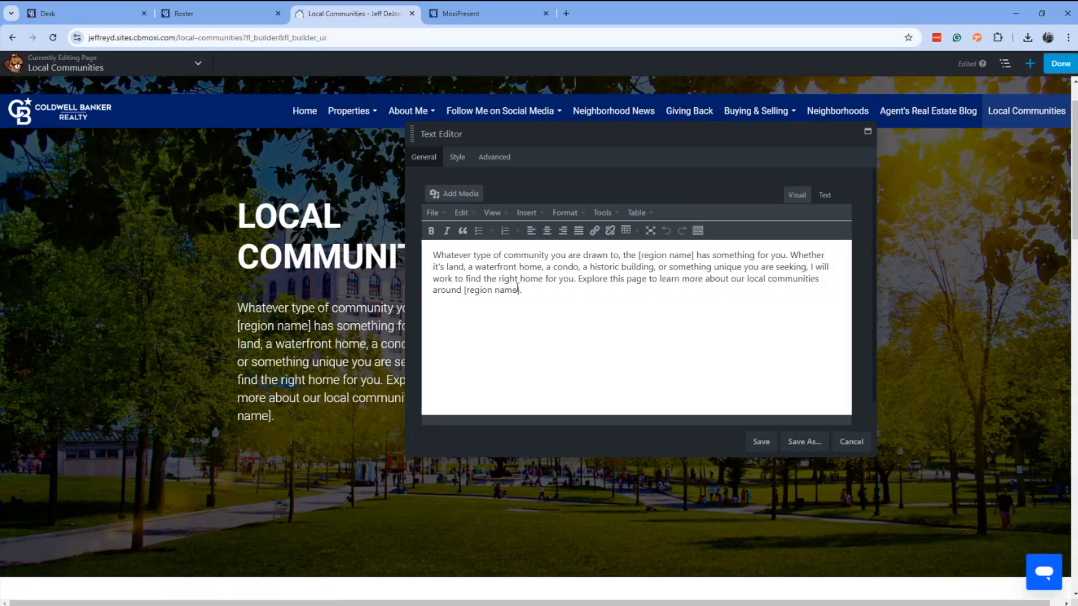
{"action": "key", "text": "BackSpace"}
{"action": "key", "text": "BackSpace"}
{"action": "key", "text": "BackSpace"}
{"action": "key", "text": "BackSpace"}
{"action": "key", "text": "BackSpace"}
{"action": "key", "text": "BackSpace"}
{"action": "key", "text": "BackSpace"}
{"action": "key", "text": "BackSpace"}
{"action": "key", "text": "BackSpace"}
{"action": "key", "text": "BackSpace"}
{"action": "key", "text": "BackSpace"}
{"action": "key", "text": "BackSpace"}
{"action": "key", "text": "BackSpace"}
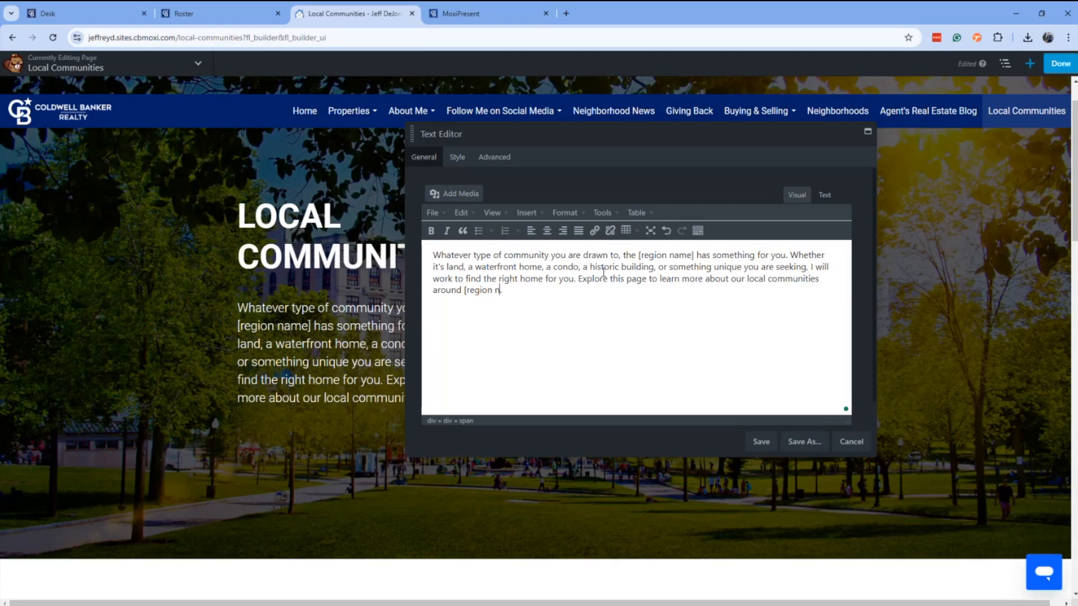
{"action": "key", "text": "BackSpace"}
{"action": "type", "text": "Bay A"}
{"action": "key", "text": "BackSpace"}
{"action": "key", "text": "BackSpace"}
{"action": "key", "text": "BackSpace"}
{"action": "key", "text": "BackSpace"}
{"action": "key", "text": "BackSpace"}
{"action": "key", "text": "BackSpace"}
{"action": "type", "text": "the Bay."}
{"action": "key", "text": "BackSpace"}
{"action": "type", "text": "Area."}
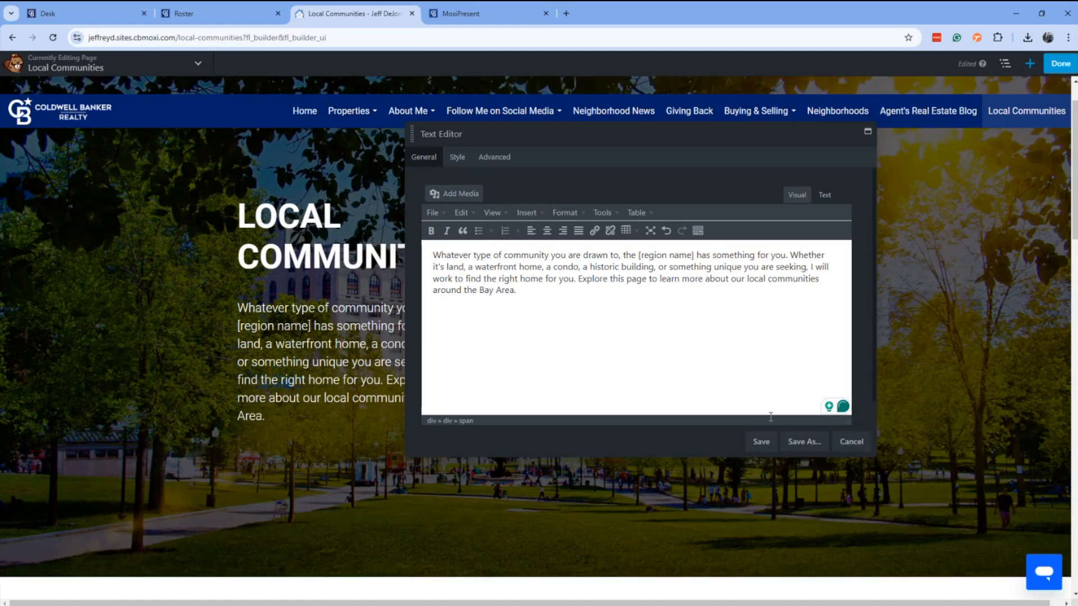
{"action": "left_click", "coordinate": [761, 443]}
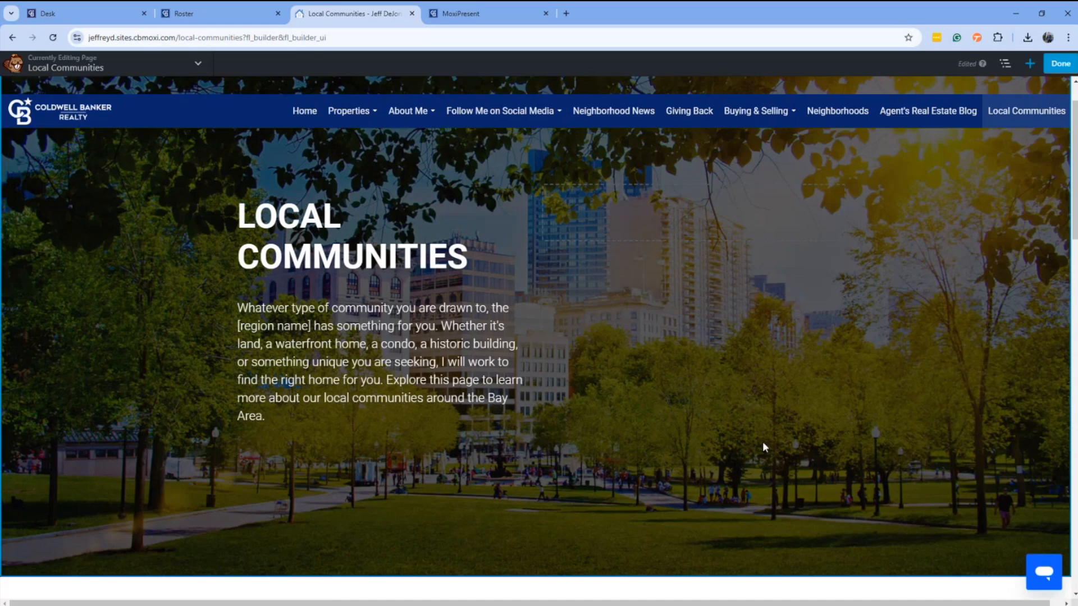
{"action": "double_click", "coordinate": [304, 344]}
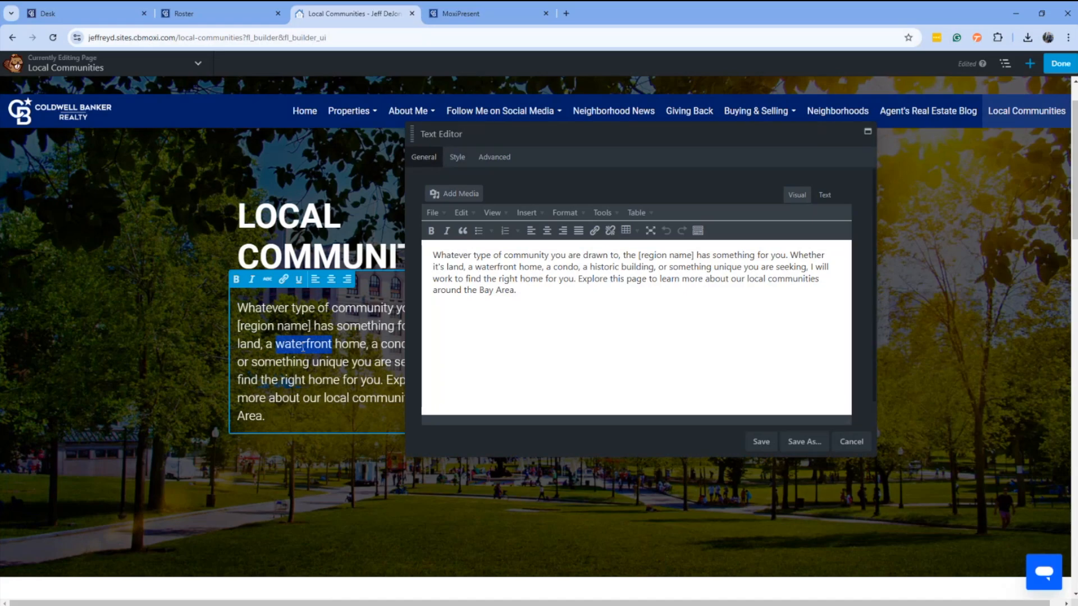
{"action": "left_click", "coordinate": [850, 444]}
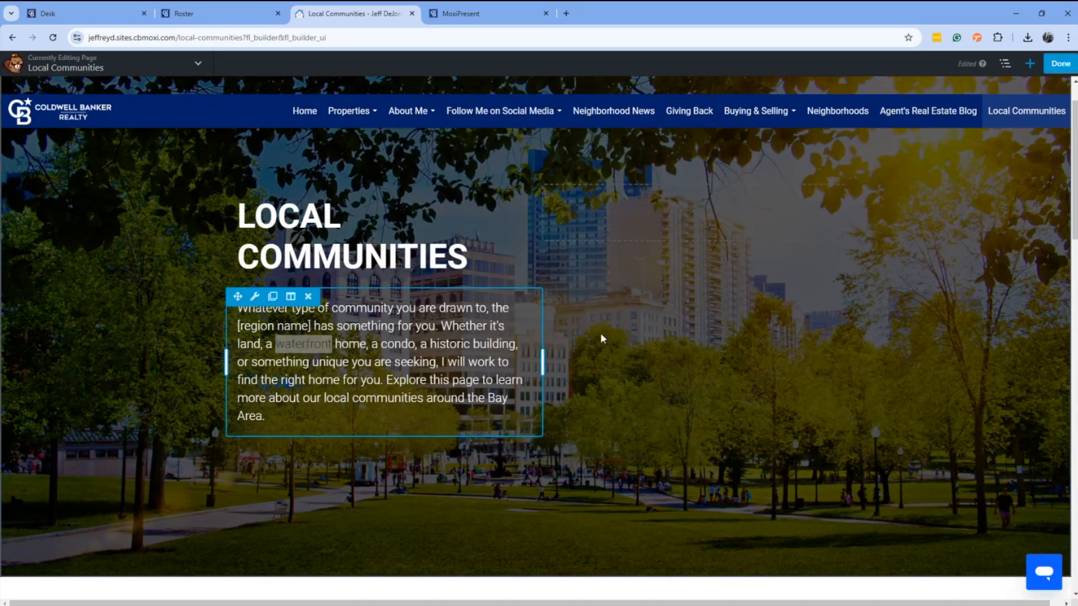
Step: Remove the placeholder image from the Community Name #1 photo and open the photo selection for a replacement
{"action": "scroll", "coordinate": [665, 342], "scroll_direction": "down", "scroll_amount": 10}
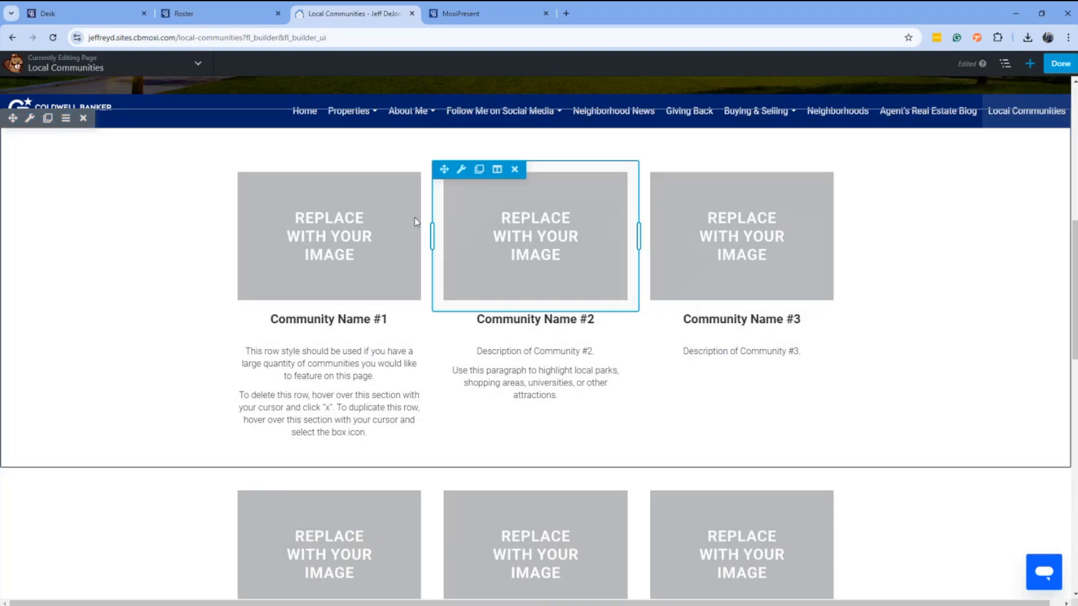
{"action": "left_click", "coordinate": [318, 226]}
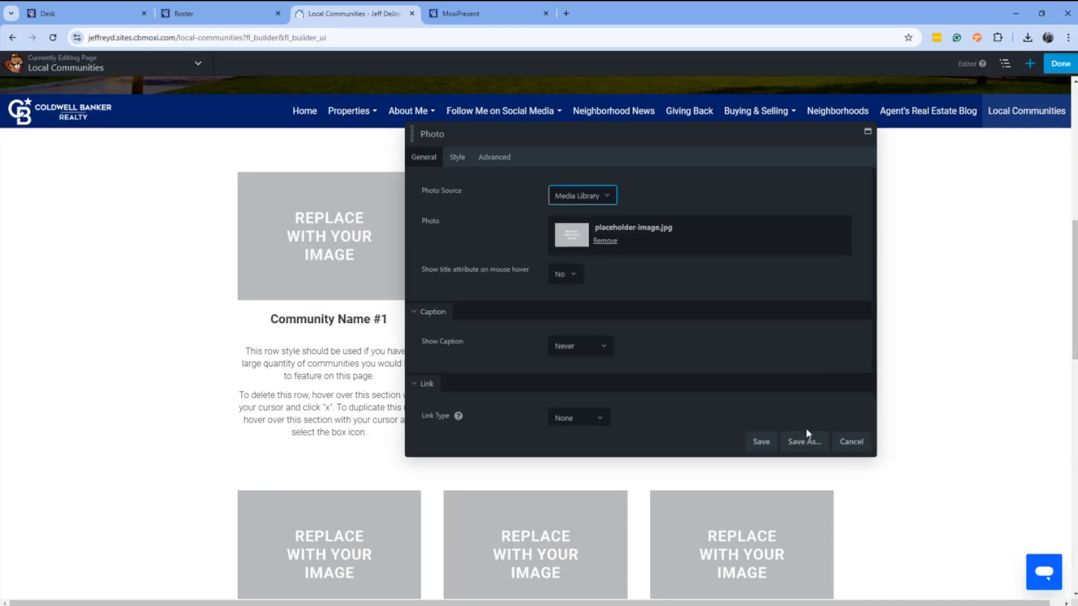
{"action": "left_click", "coordinate": [842, 443]}
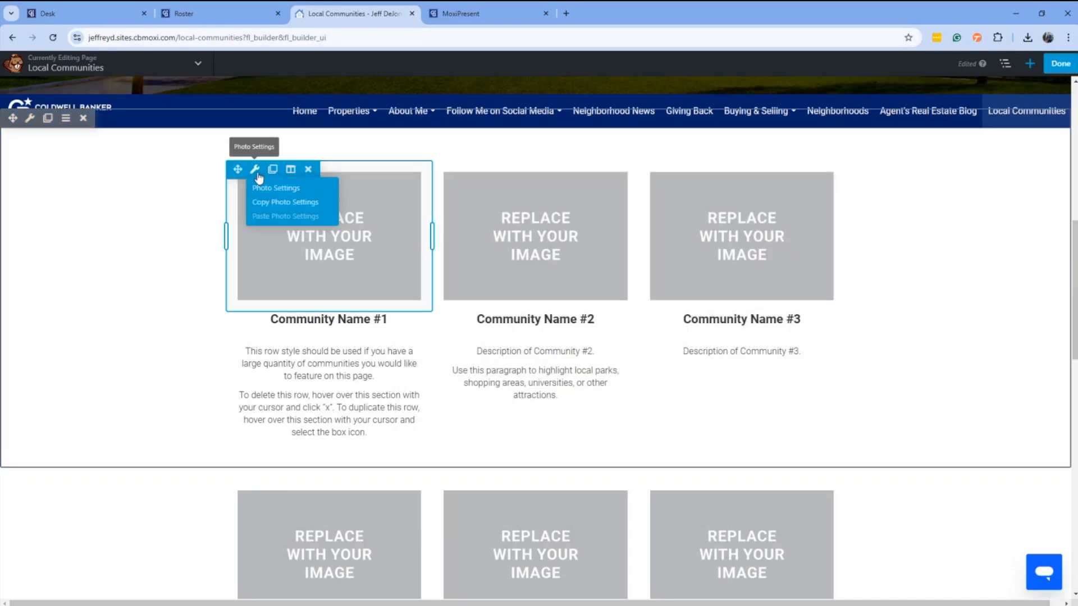
{"action": "left_click", "coordinate": [255, 170]}
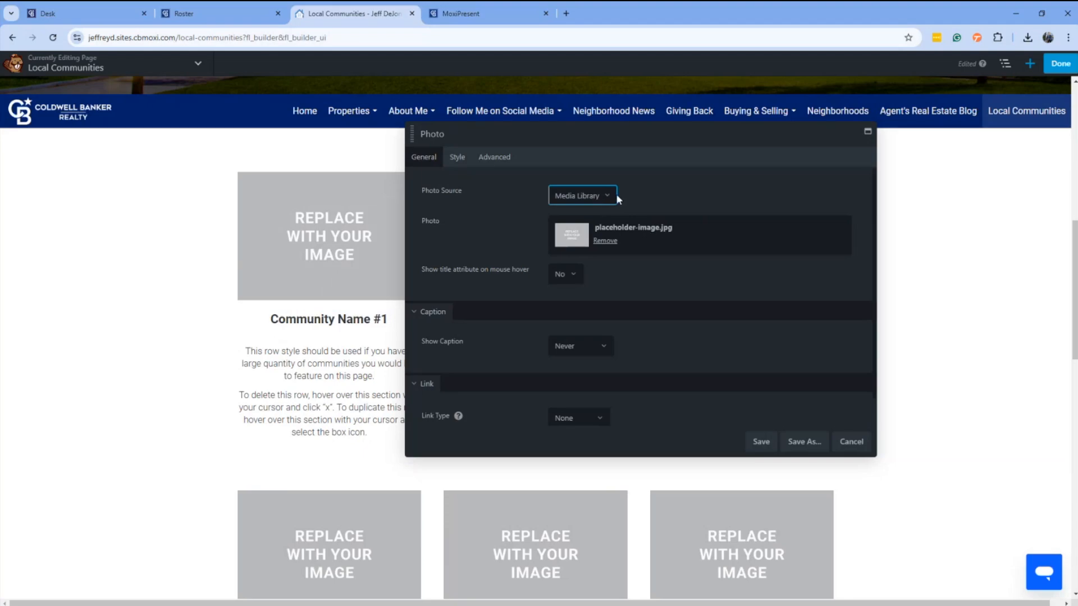
{"action": "left_click", "coordinate": [605, 240]}
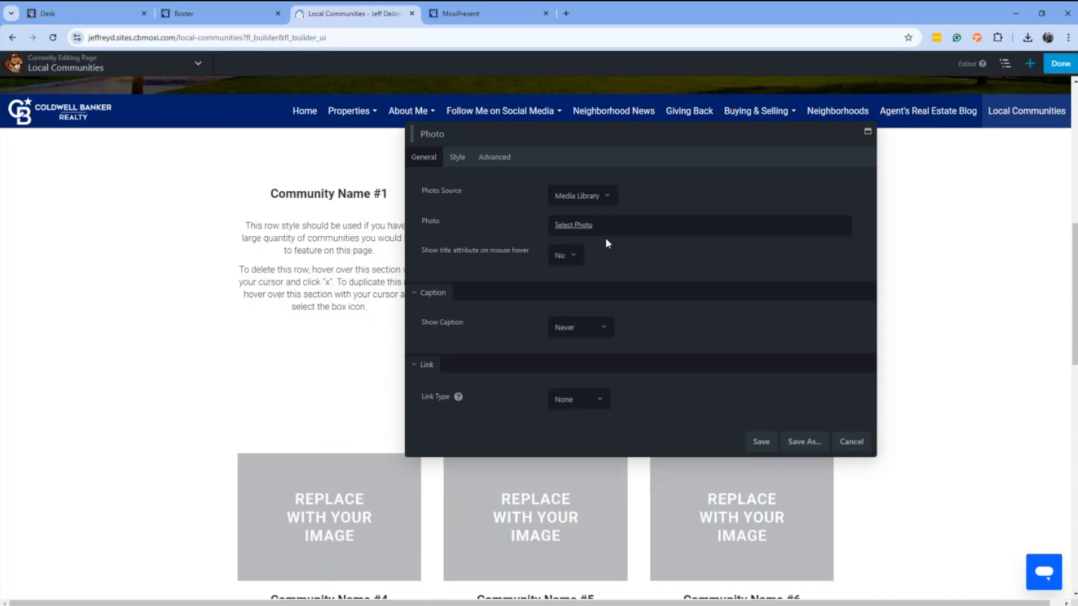
{"action": "left_click", "coordinate": [571, 225]}
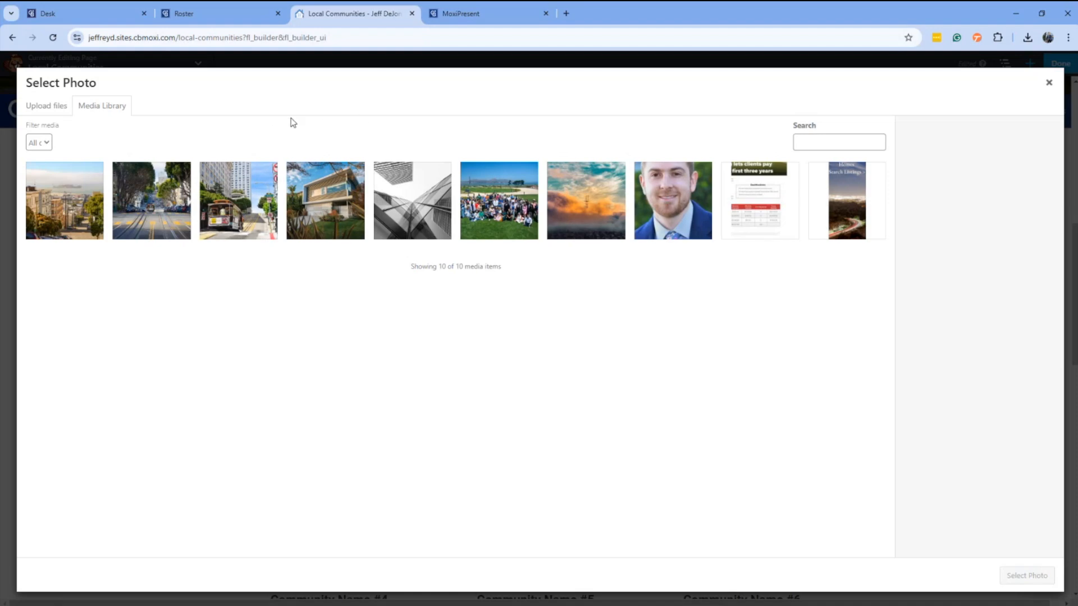
Step: Use the cable car photo city-g81f00c778_1920.jpg from the Media Library as the first community's image and save it
{"action": "left_click", "coordinate": [42, 112]}
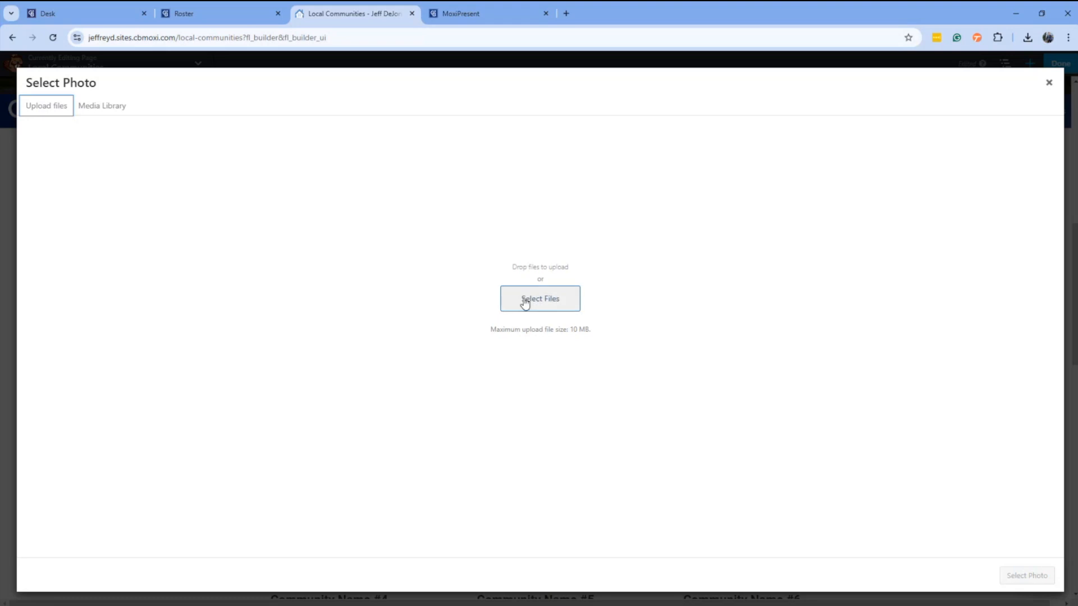
{"action": "left_click", "coordinate": [115, 109]}
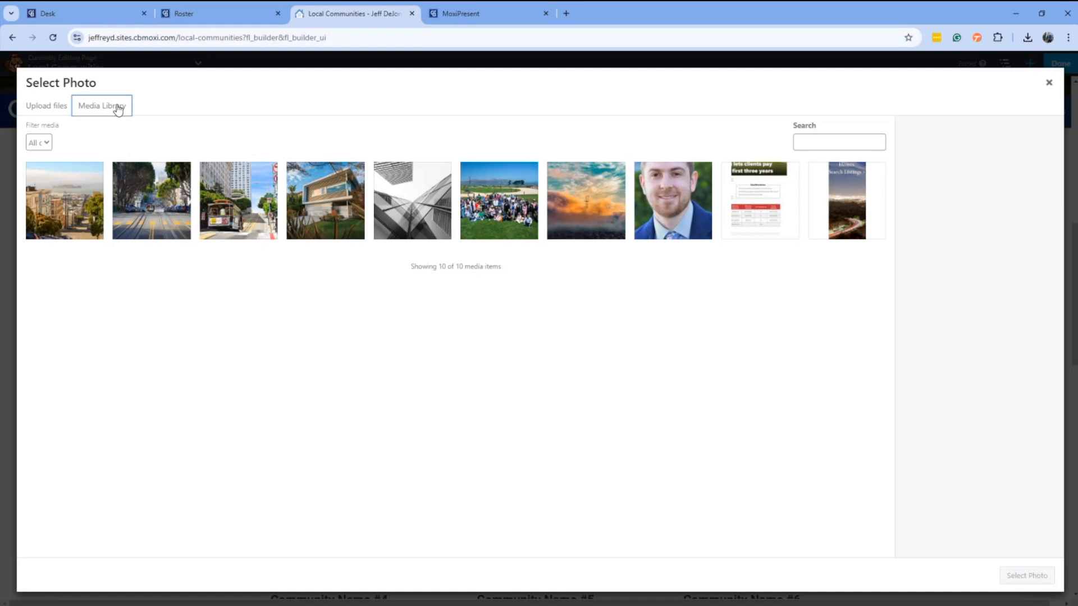
{"action": "left_click", "coordinate": [230, 197]}
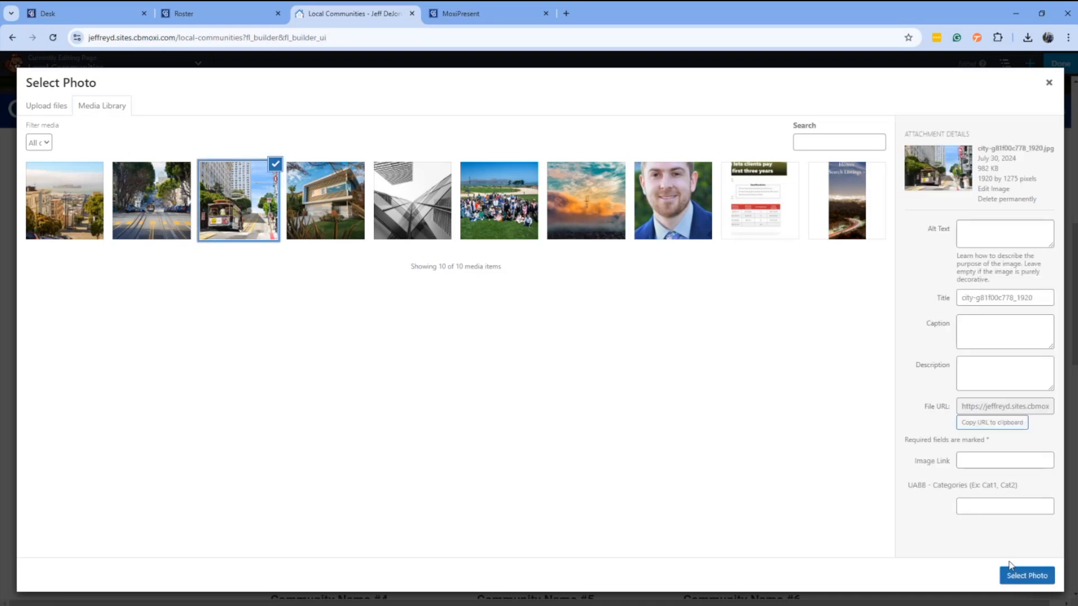
{"action": "left_click", "coordinate": [1021, 580]}
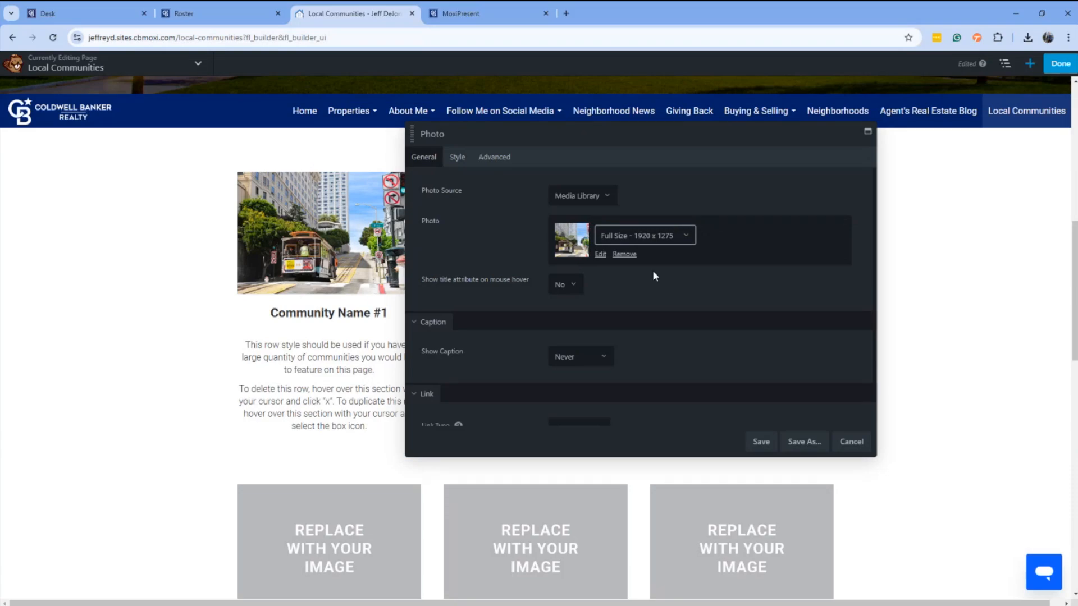
{"action": "left_click_drag", "start_coordinate": [597, 133], "coordinate": [735, 140]}
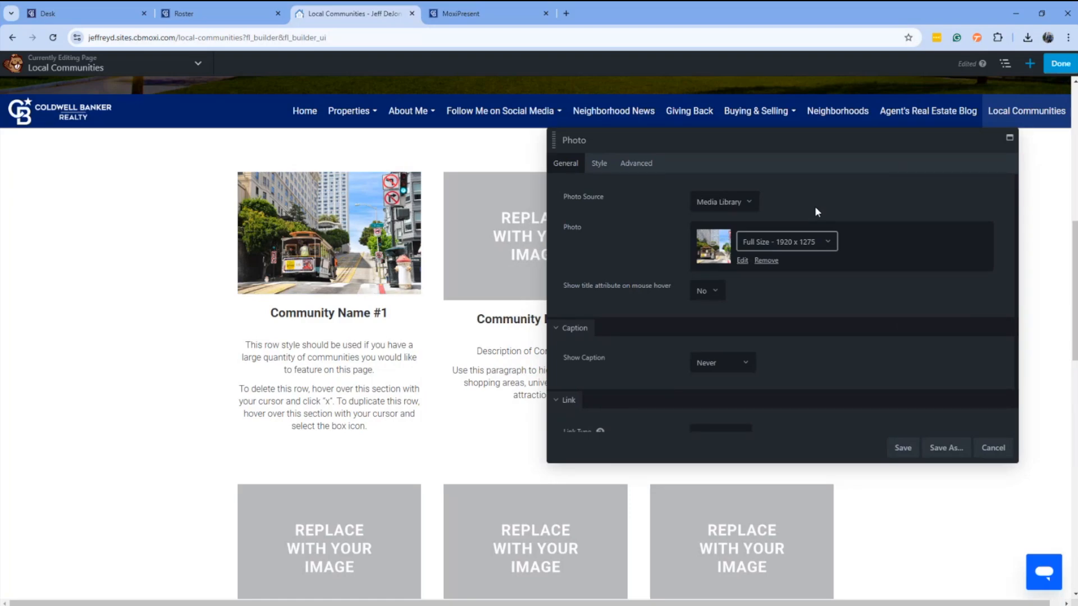
{"action": "left_click", "coordinate": [901, 449]}
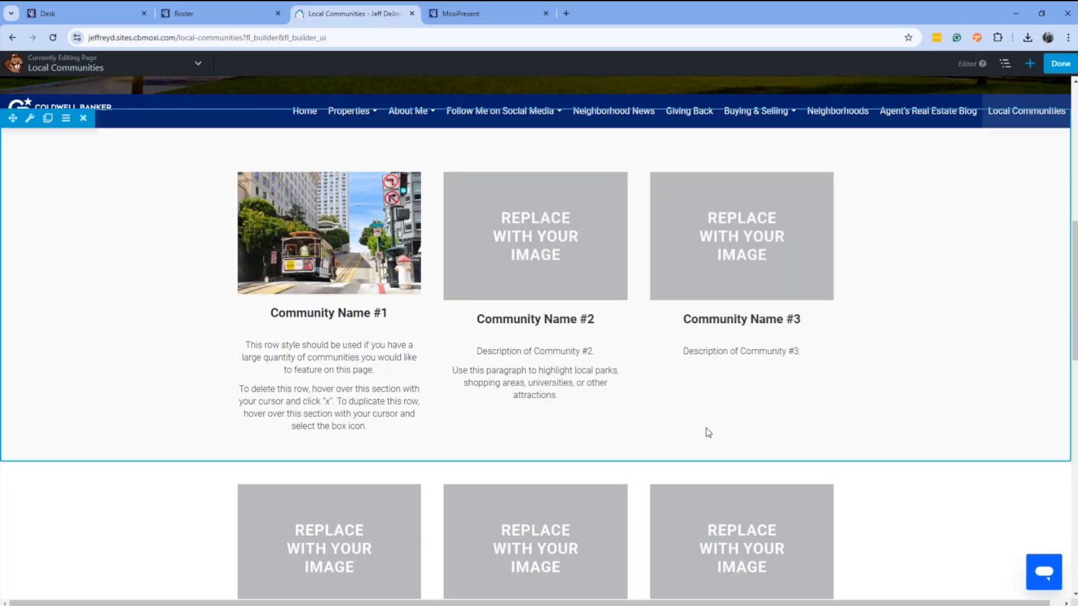
Step: Change the Community Name #1 heading below the cable car photo to "San Francisco" and save it
{"action": "mouse_move", "coordinate": [340, 319]}
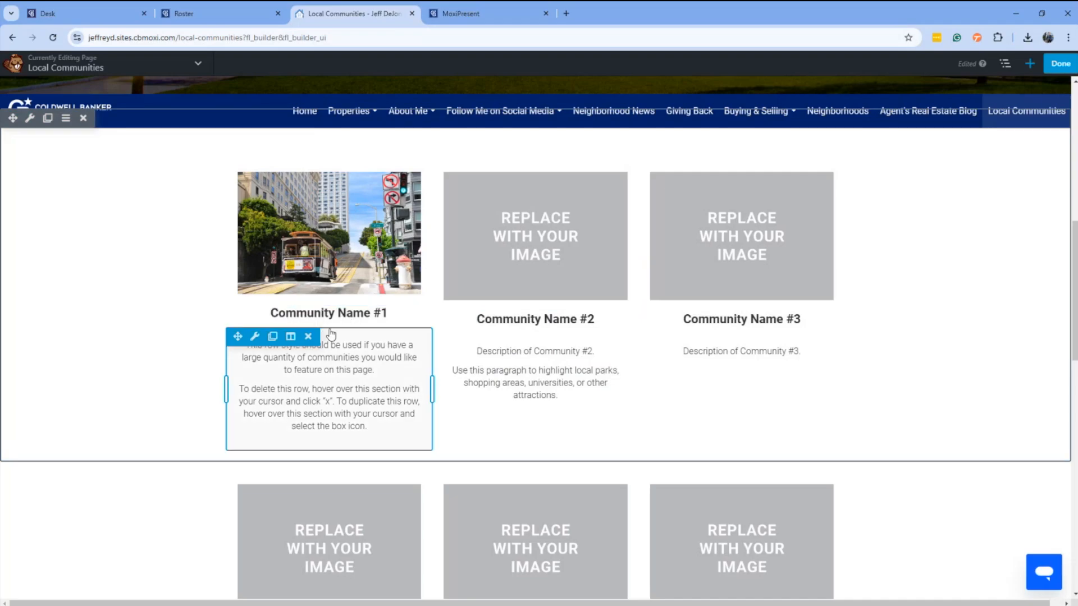
{"action": "double_click", "coordinate": [361, 318]}
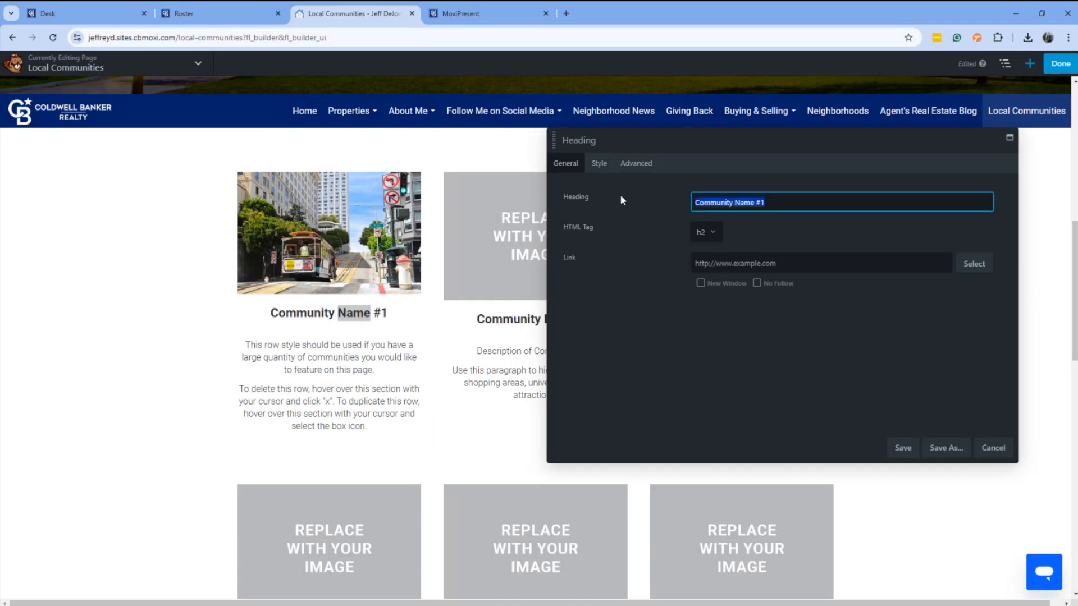
{"action": "type", "text": "San Francisco"}
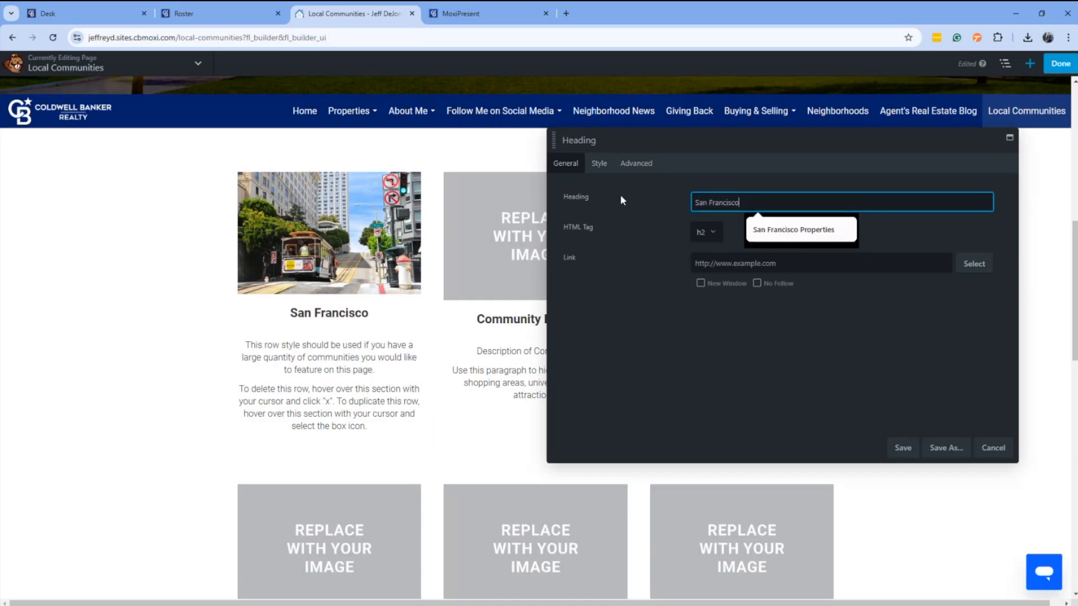
{"action": "left_click", "coordinate": [902, 448]}
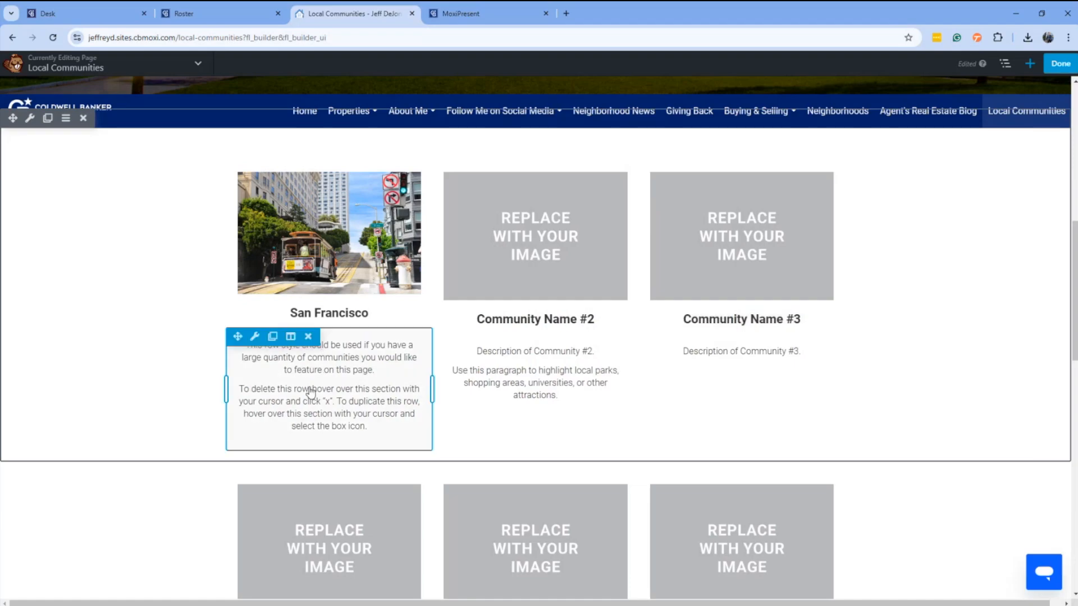
Step: Replace the San Francisco description with "Great place to live." and save the text
{"action": "left_click", "coordinate": [351, 391]}
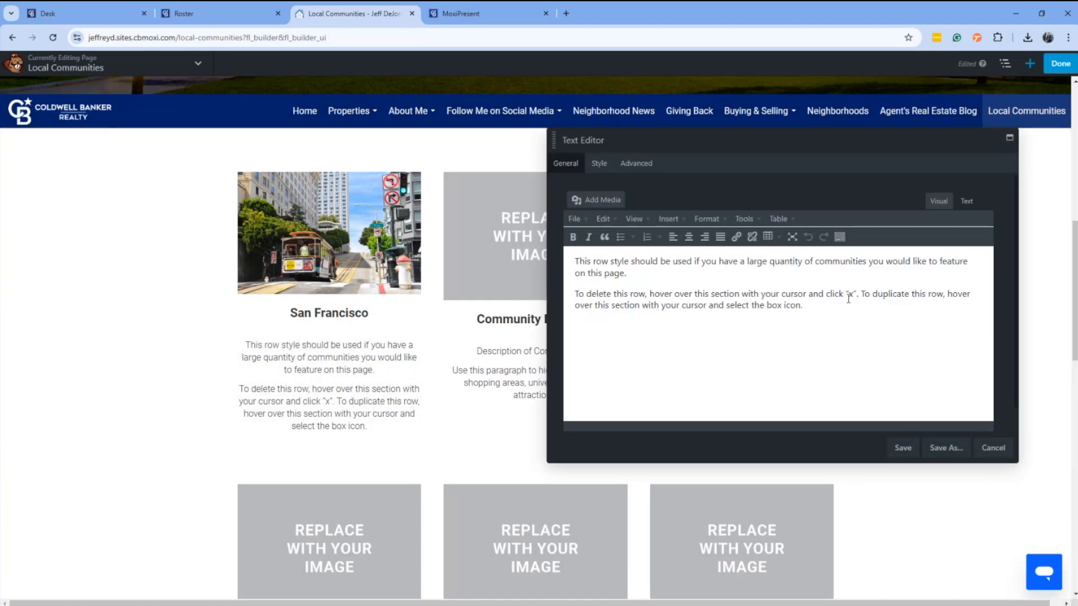
{"action": "left_click_drag", "start_coordinate": [847, 303], "coordinate": [558, 216]}
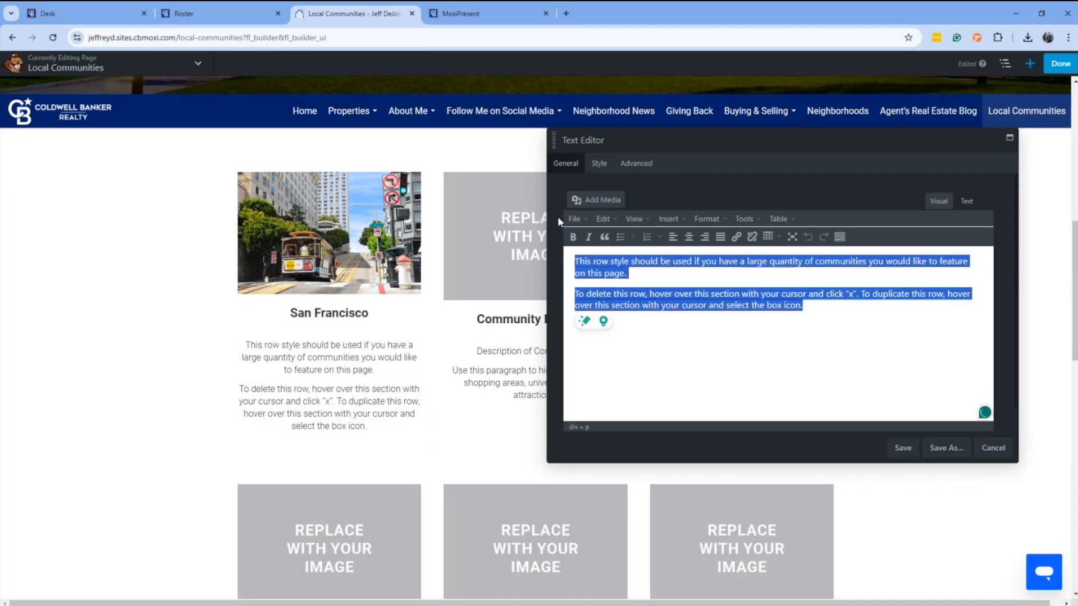
{"action": "type", "text": "Great"}
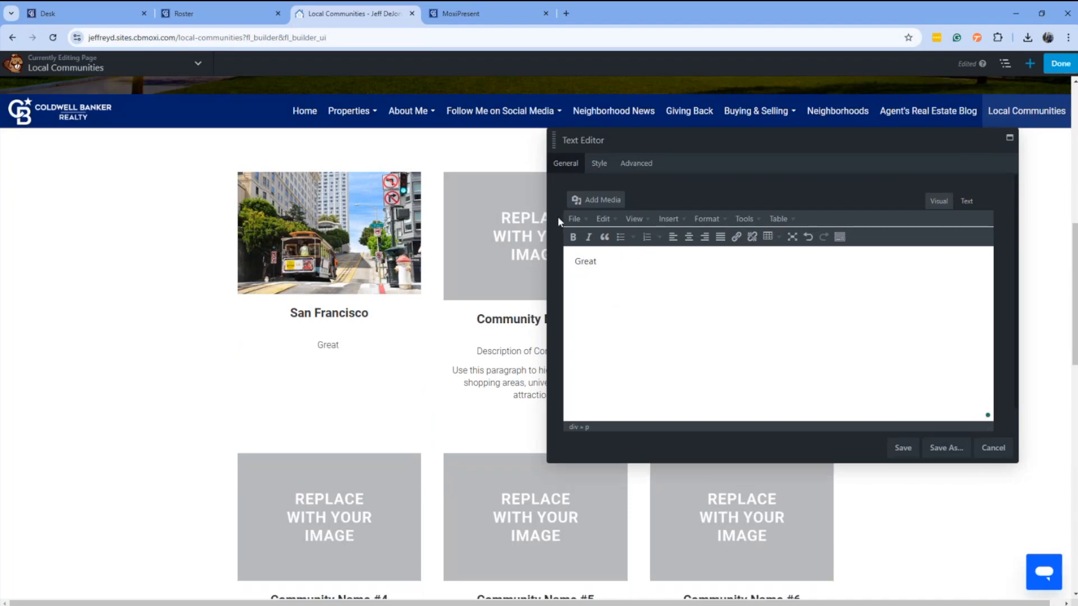
{"action": "type", "text": " place to live."}
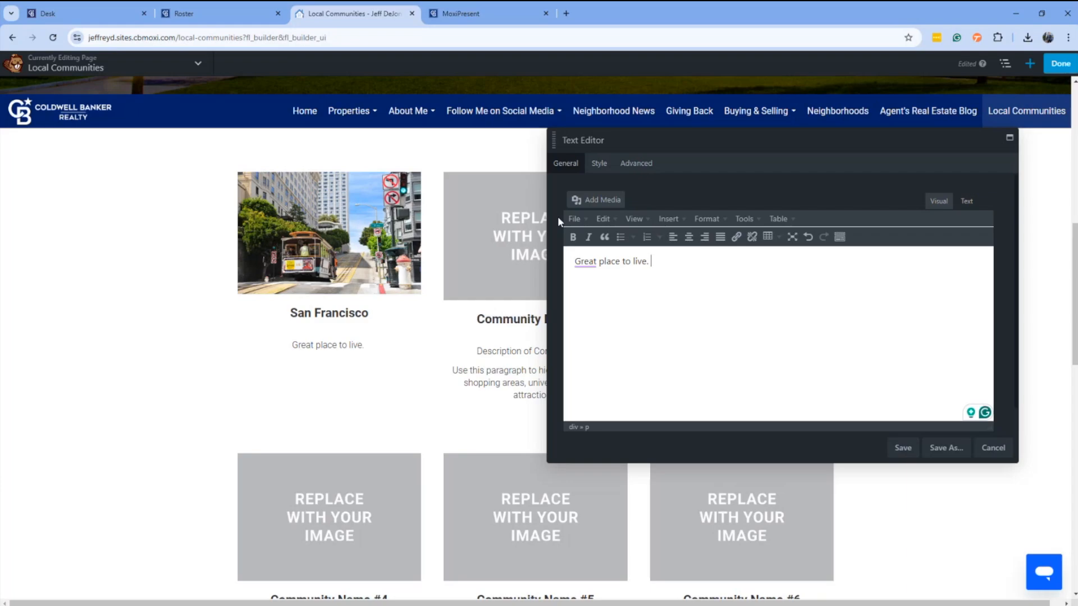
{"action": "left_click", "coordinate": [900, 449]}
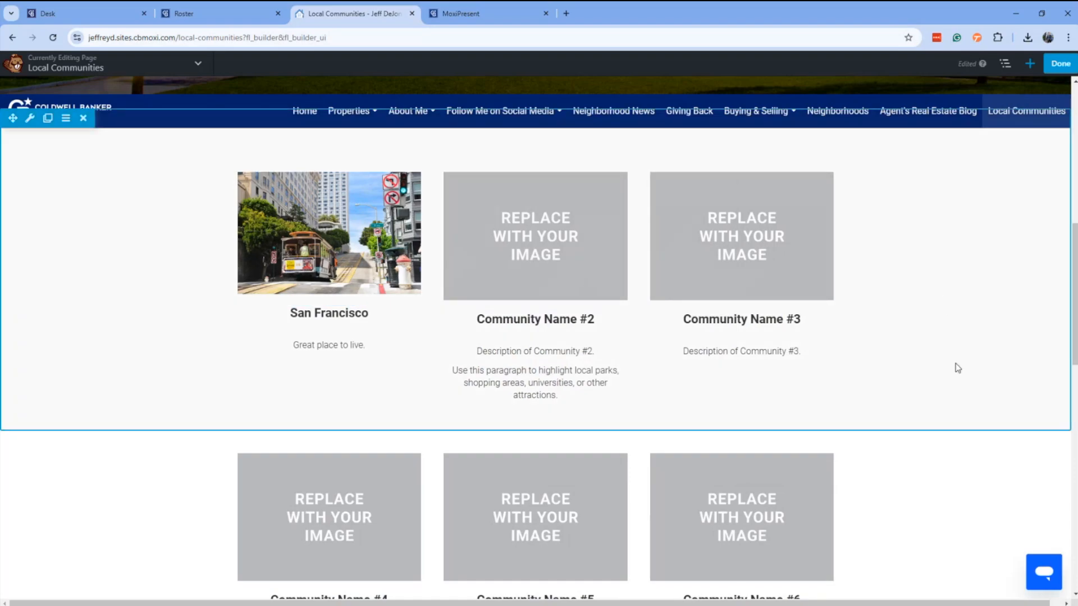
Step: Delete the three-column row containing Community Names #4, #5 and #6
{"action": "scroll", "coordinate": [954, 369], "scroll_direction": "down", "scroll_amount": 4}
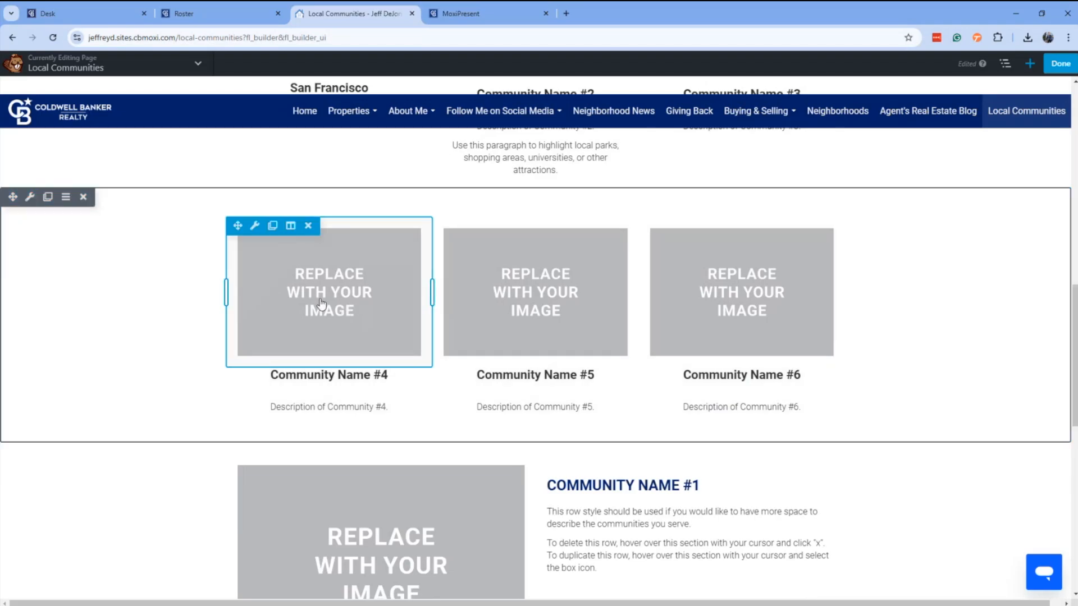
{"action": "scroll", "coordinate": [143, 338], "scroll_direction": "up", "scroll_amount": 2}
{"action": "scroll", "coordinate": [149, 348], "scroll_direction": "down", "scroll_amount": 2}
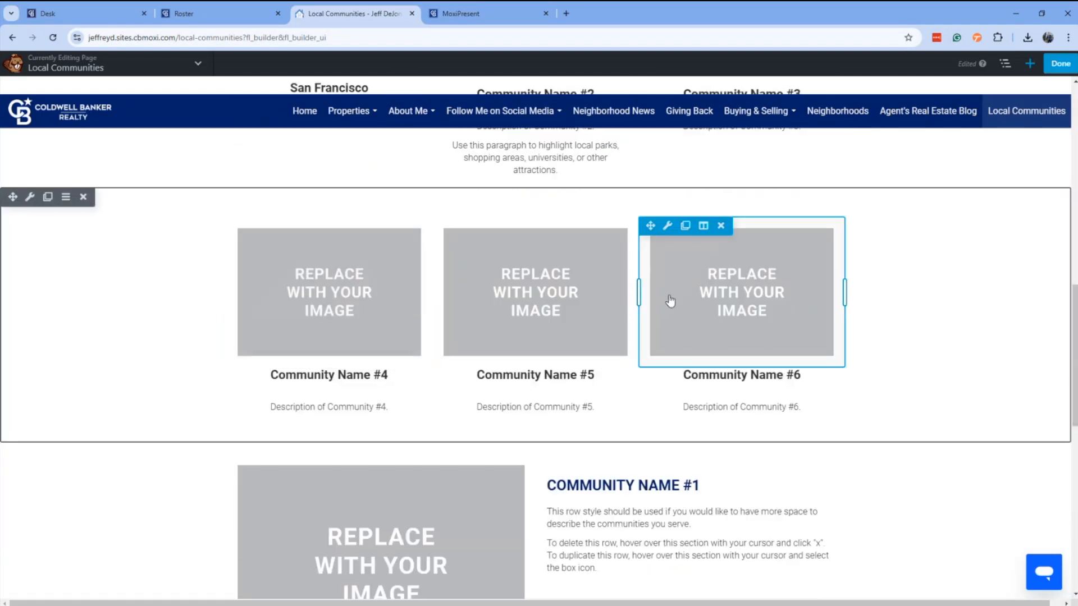
{"action": "scroll", "coordinate": [219, 340], "scroll_direction": "up", "scroll_amount": 3}
{"action": "scroll", "coordinate": [177, 426], "scroll_direction": "down", "scroll_amount": 2}
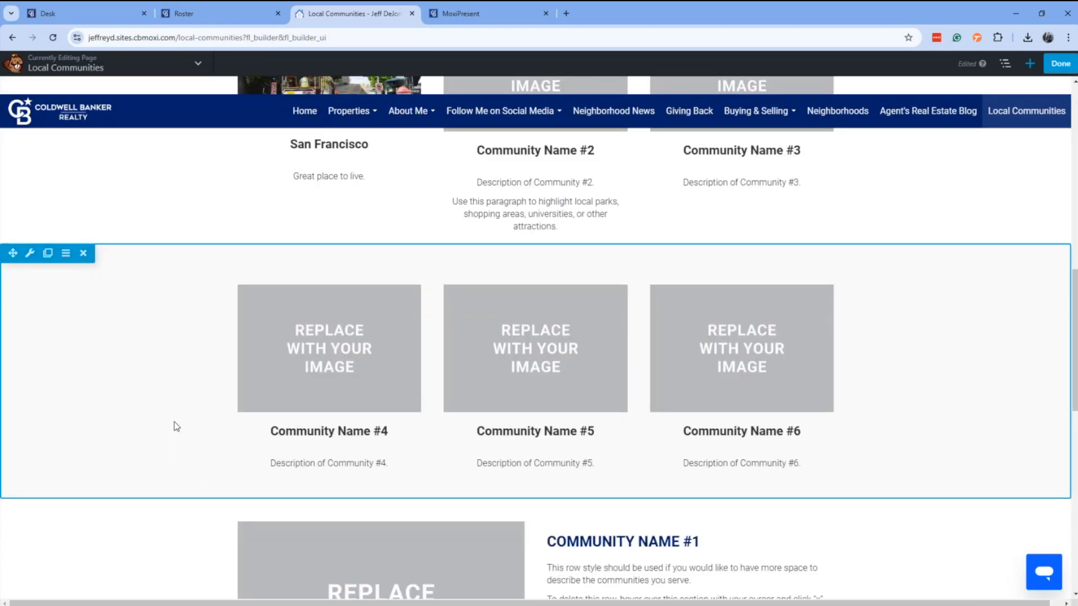
{"action": "scroll", "coordinate": [174, 422], "scroll_direction": "up", "scroll_amount": 4}
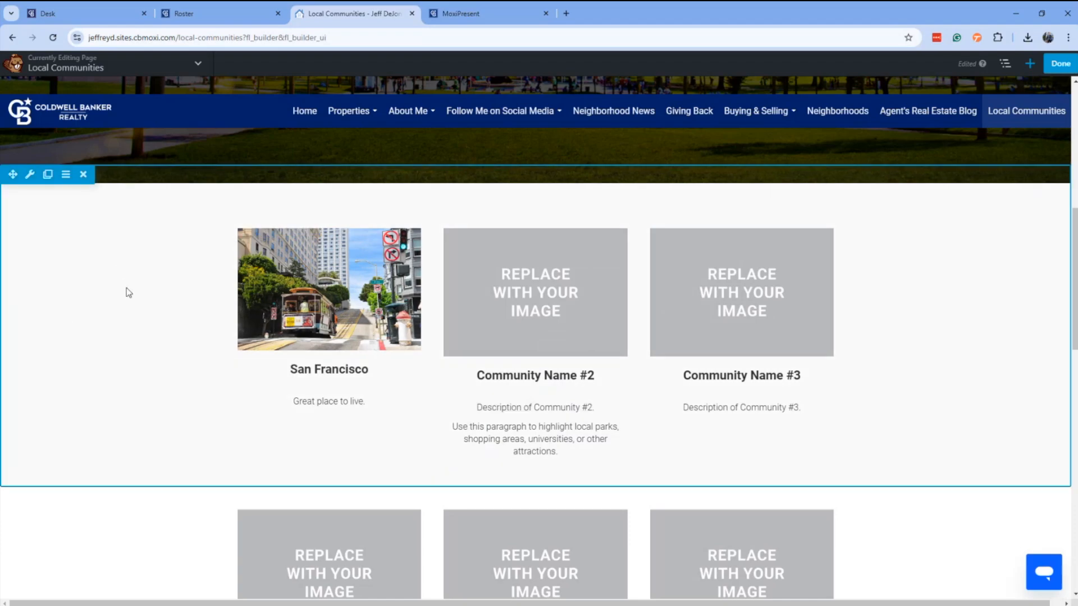
{"action": "scroll", "coordinate": [133, 276], "scroll_direction": "down", "scroll_amount": 5}
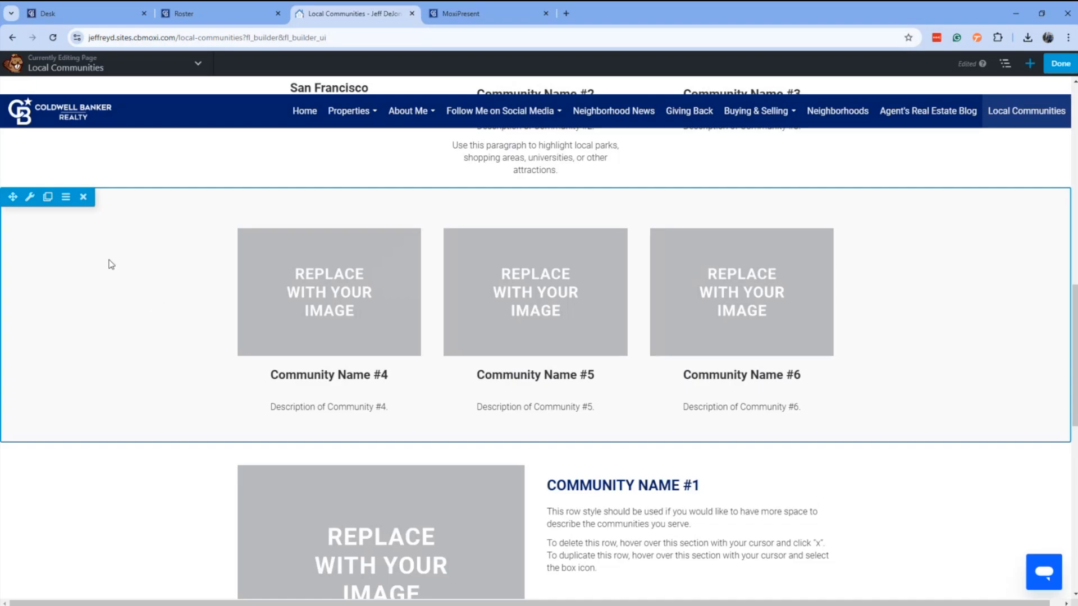
{"action": "left_click", "coordinate": [84, 201]}
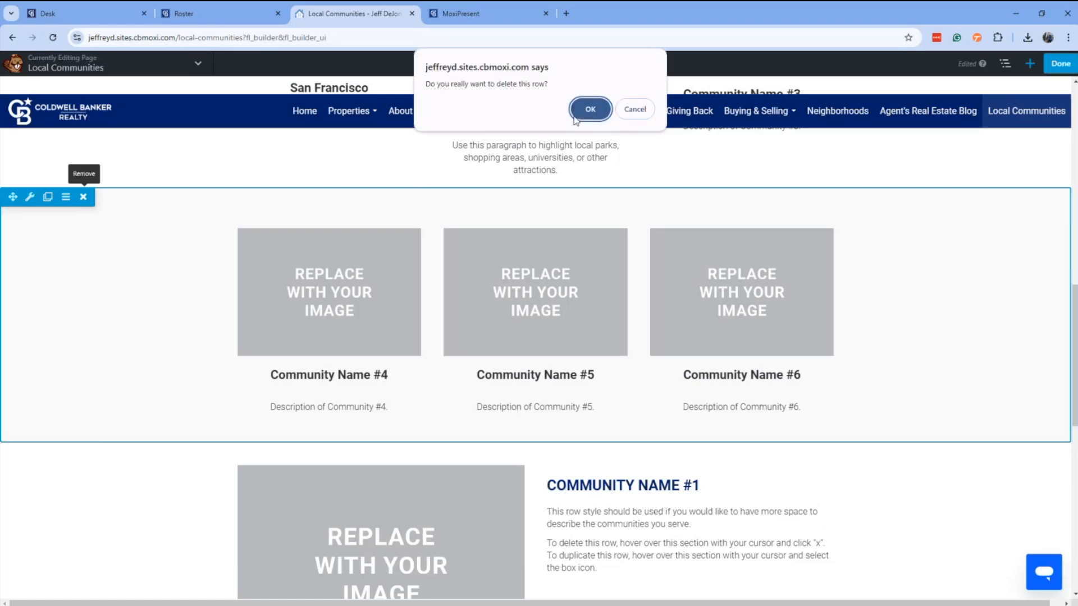
{"action": "left_click", "coordinate": [589, 107]}
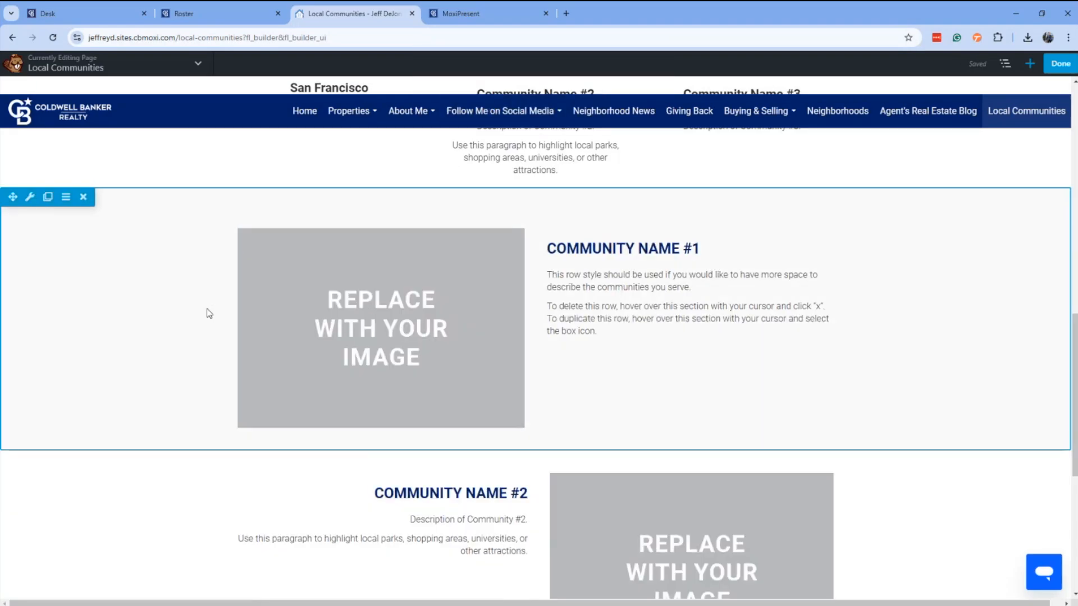
Step: Duplicate the three-column row that contains the San Francisco community
{"action": "scroll", "coordinate": [209, 313], "scroll_direction": "up", "scroll_amount": 5}
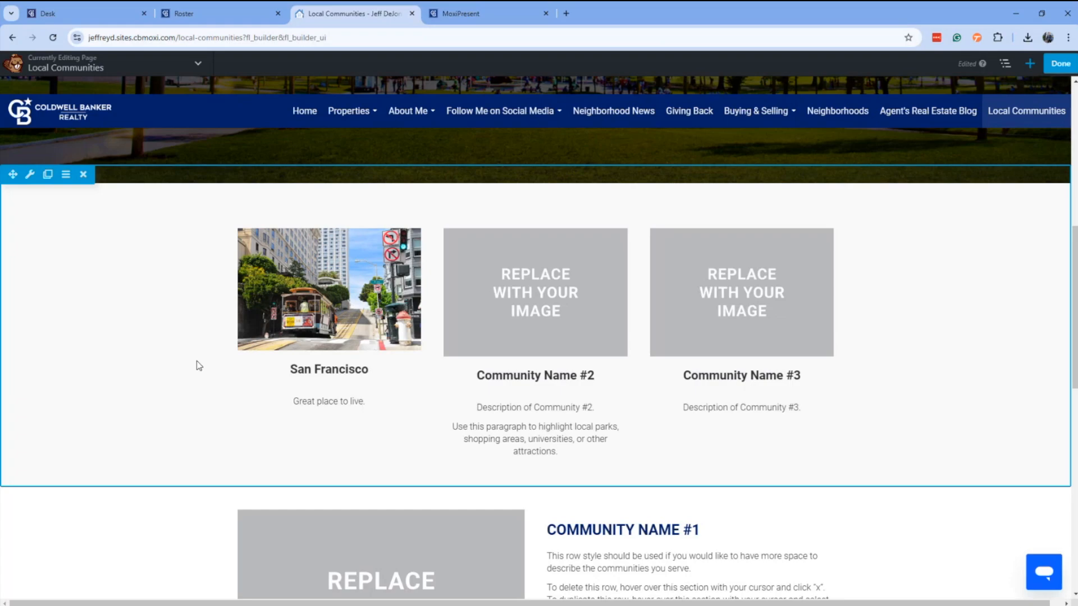
{"action": "left_click", "coordinate": [48, 175]}
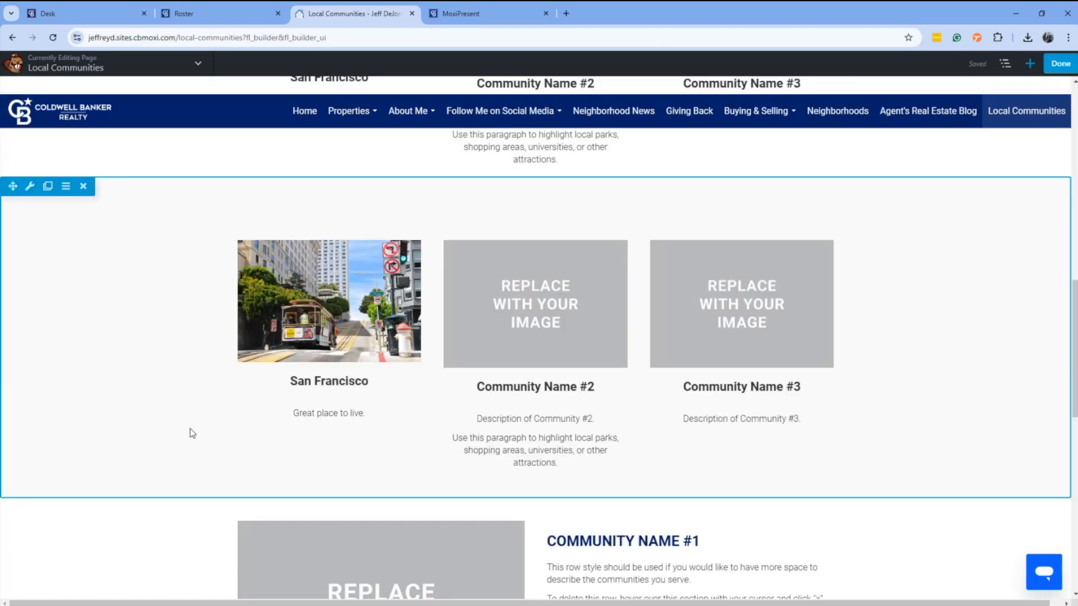
{"action": "scroll", "coordinate": [255, 223], "scroll_direction": "up", "scroll_amount": 4}
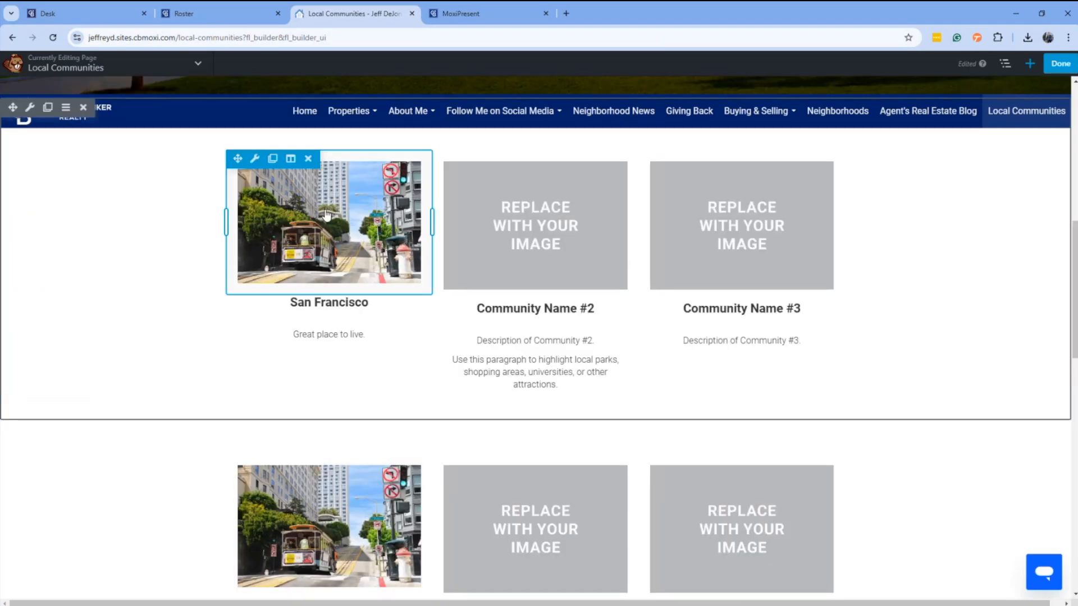
Step: Replace the cable car photo in the duplicated San Francisco row with the background house image from the media library and save it
{"action": "scroll", "coordinate": [339, 315], "scroll_direction": "down", "scroll_amount": 3}
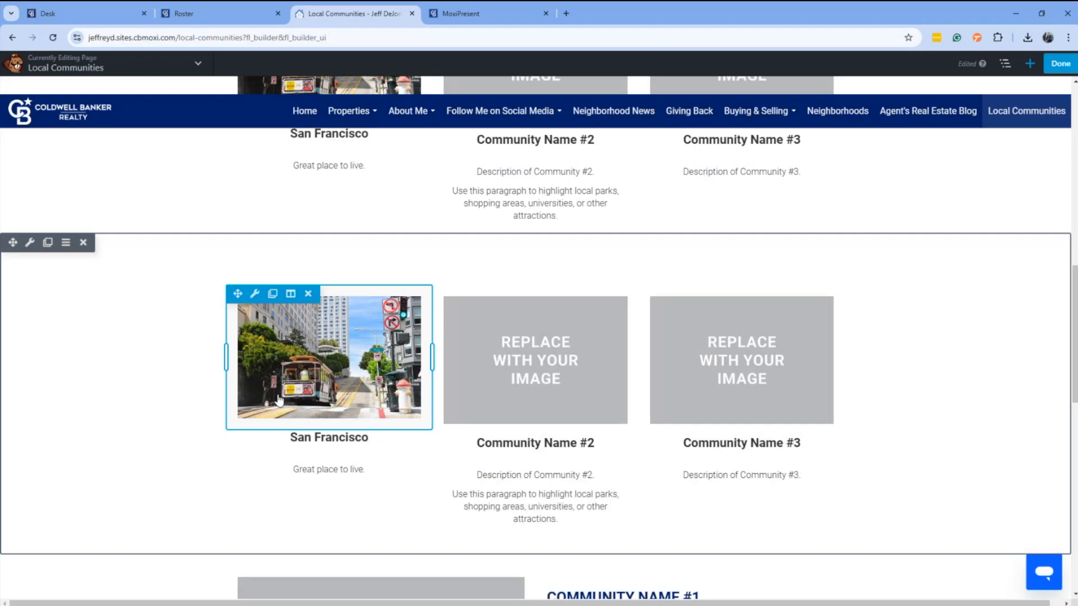
{"action": "left_click", "coordinate": [254, 294]}
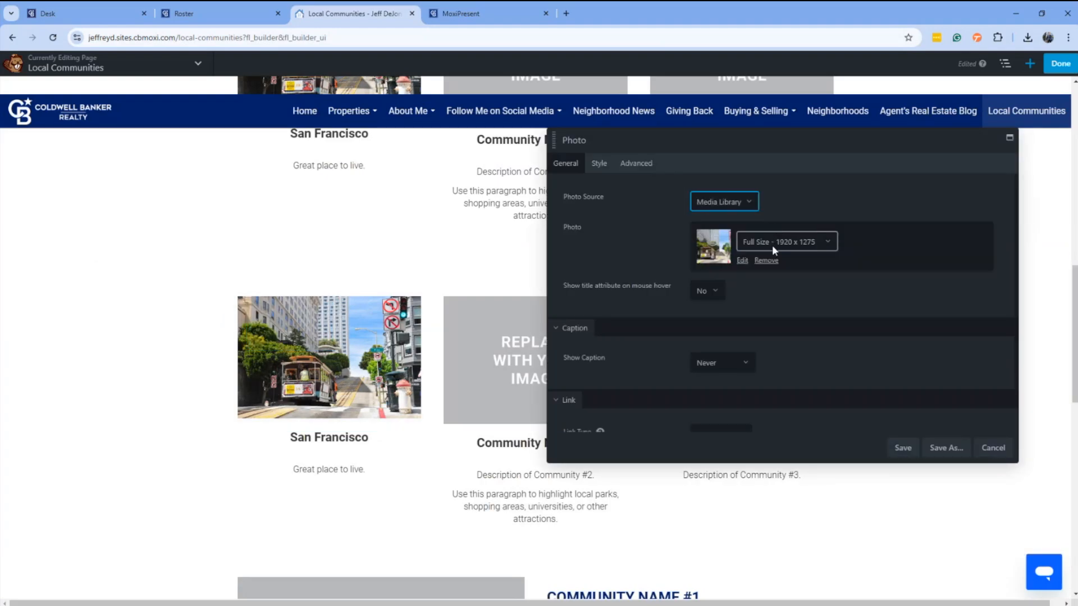
{"action": "left_click", "coordinate": [766, 261]}
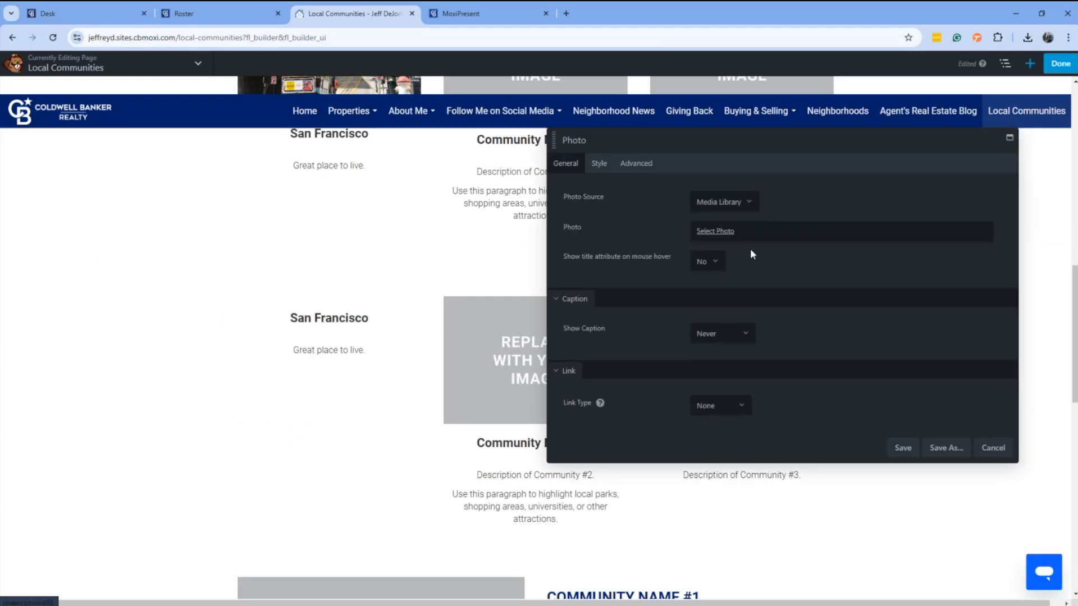
{"action": "left_click", "coordinate": [724, 234]}
{"action": "left_click", "coordinate": [344, 209]}
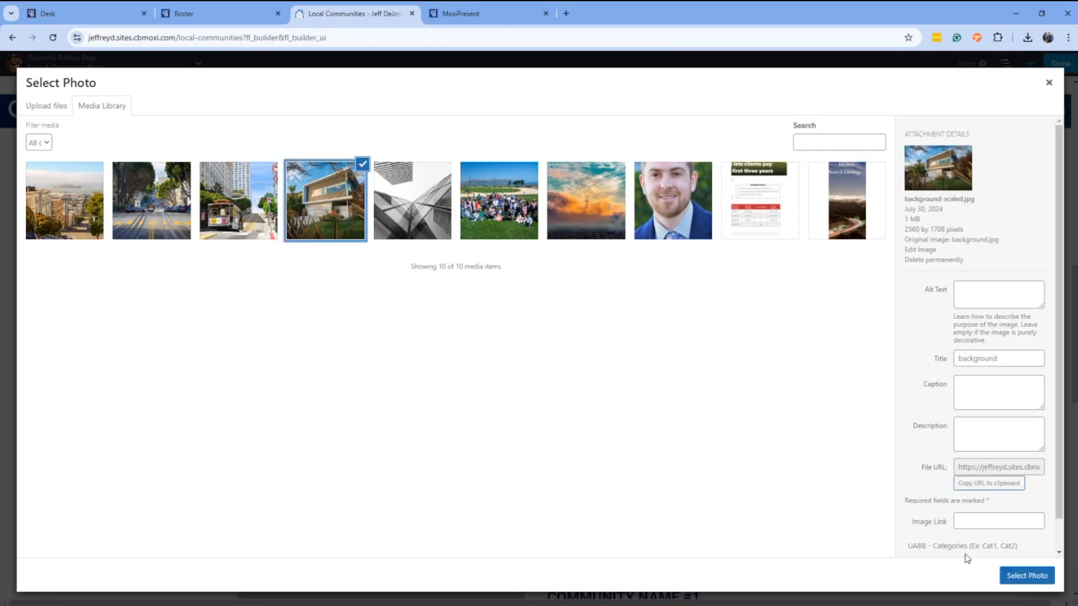
{"action": "left_click", "coordinate": [1026, 575]}
{"action": "left_click", "coordinate": [902, 447]}
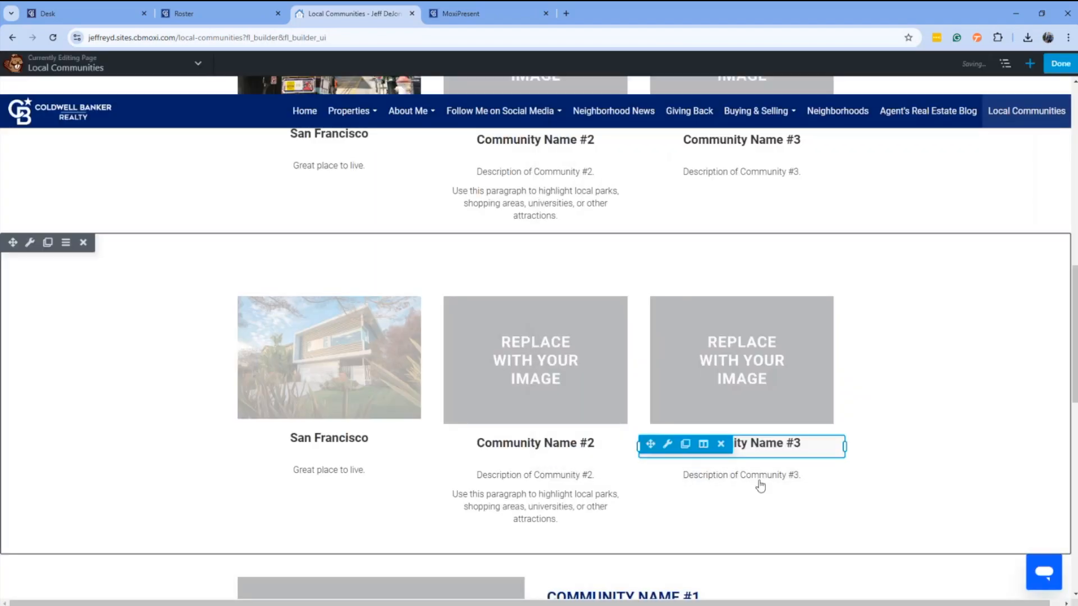
Step: Delete the wide Community Name #2 row with its text beside the placeholder image
{"action": "scroll", "coordinate": [823, 430], "scroll_direction": "down", "scroll_amount": 5}
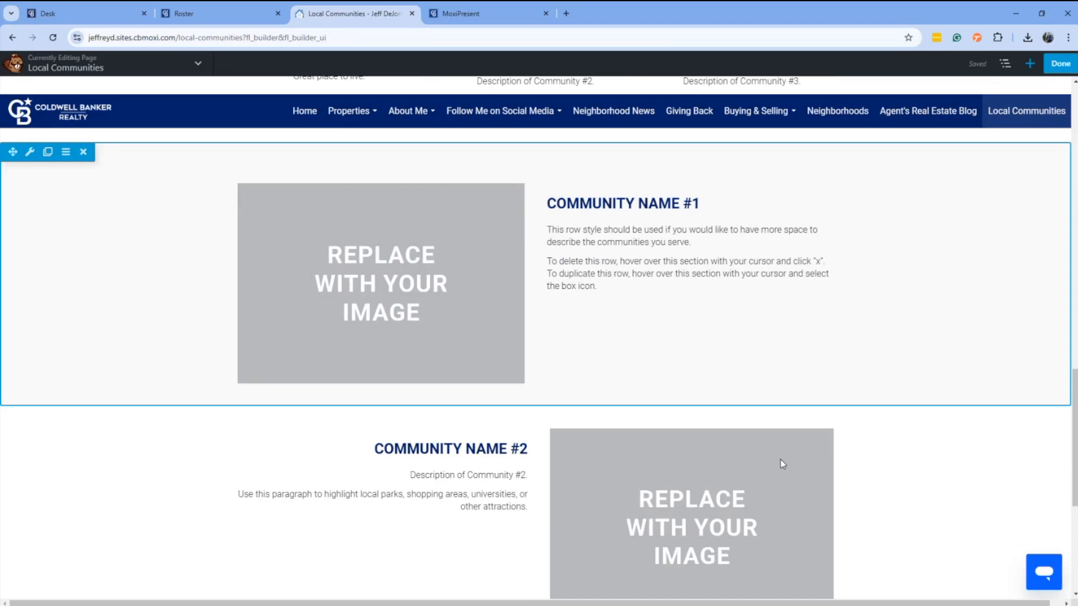
{"action": "scroll", "coordinate": [782, 465], "scroll_direction": "up", "scroll_amount": 1}
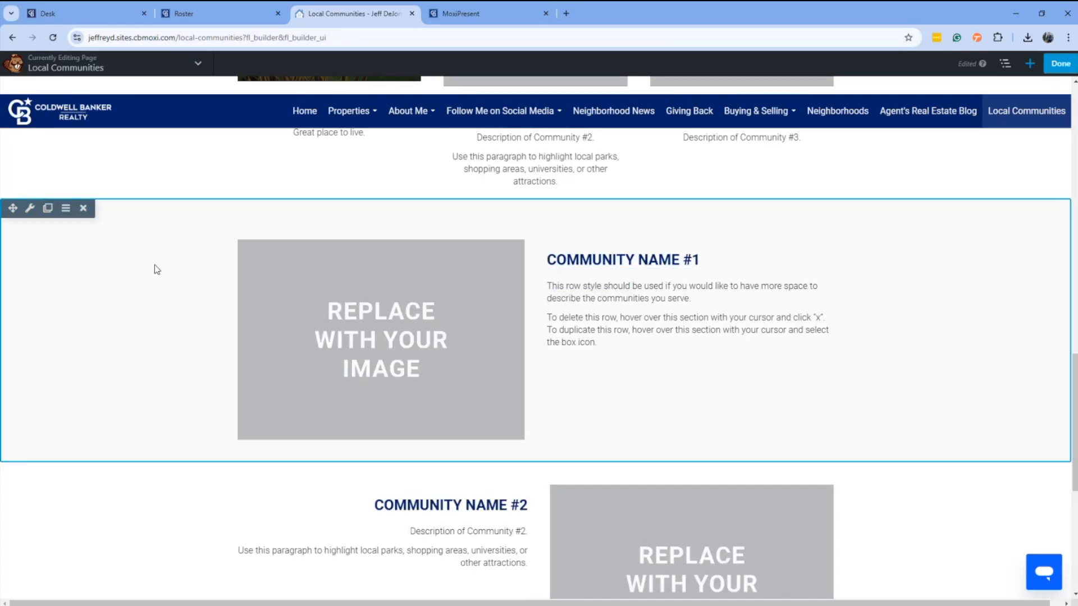
{"action": "scroll", "coordinate": [166, 278], "scroll_direction": "down", "scroll_amount": 5}
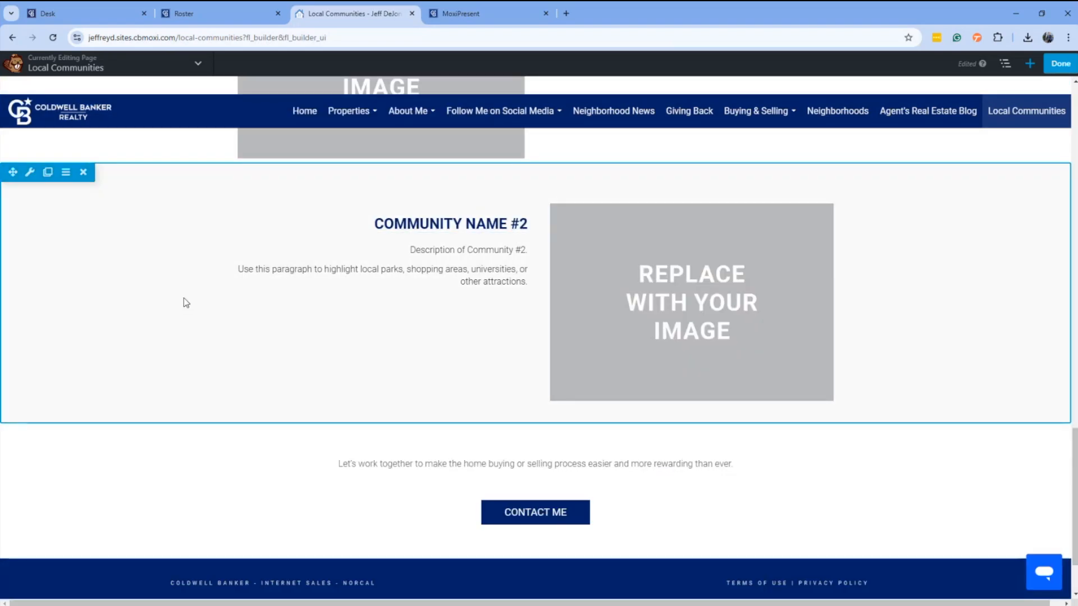
{"action": "left_click", "coordinate": [85, 173]}
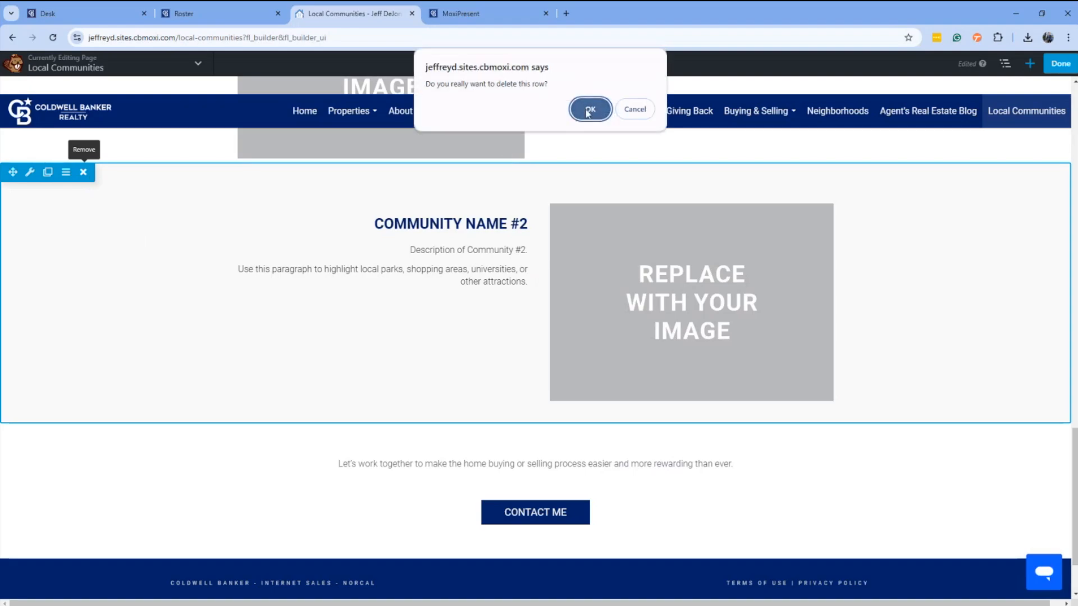
{"action": "left_click", "coordinate": [587, 109]}
{"action": "scroll", "coordinate": [238, 318], "scroll_direction": "up", "scroll_amount": 2}
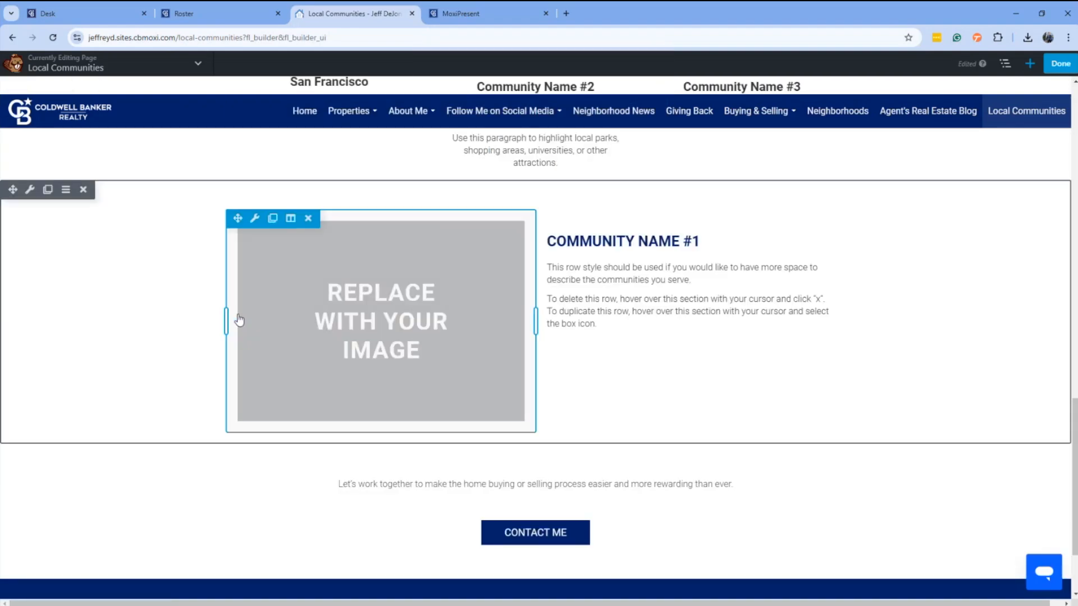
Step: Finish editing and publish the Local Communities page
{"action": "scroll", "coordinate": [239, 320], "scroll_direction": "down", "scroll_amount": 2}
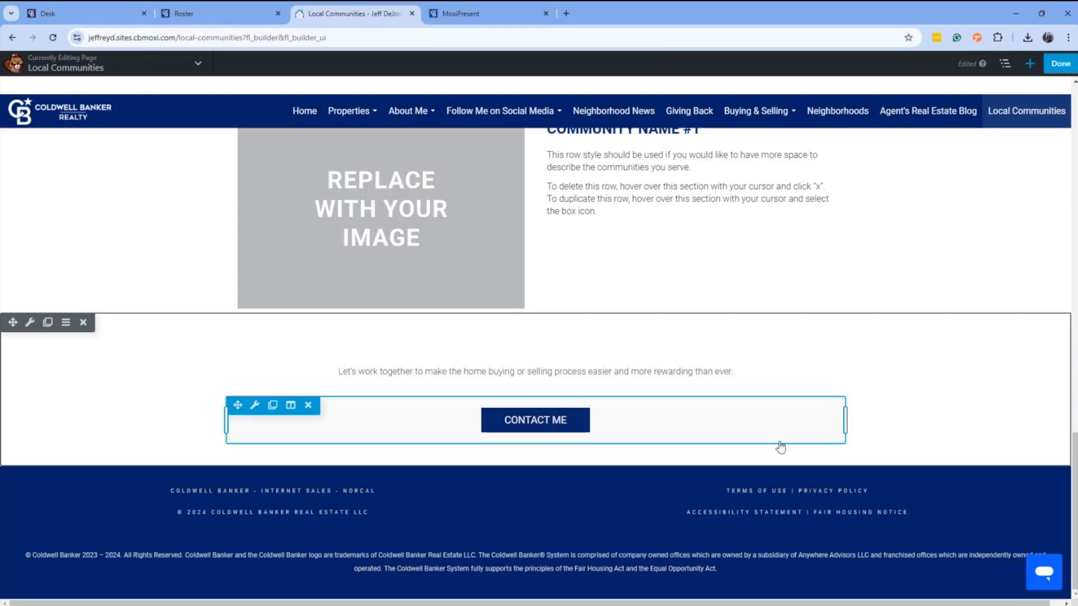
{"action": "scroll", "coordinate": [780, 447], "scroll_direction": "up", "scroll_amount": 1}
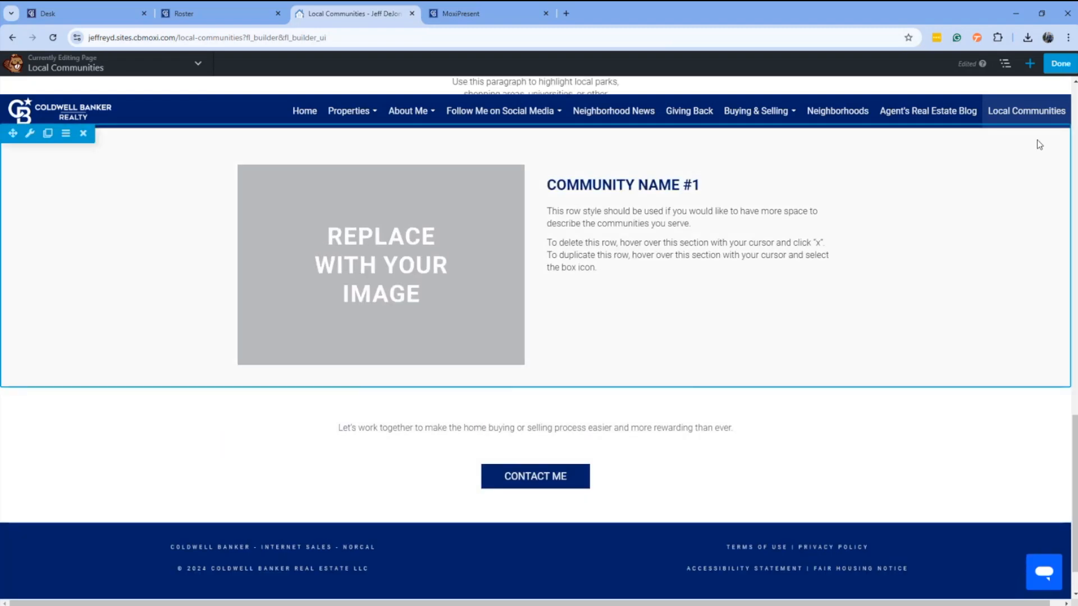
{"action": "left_click", "coordinate": [1061, 65]}
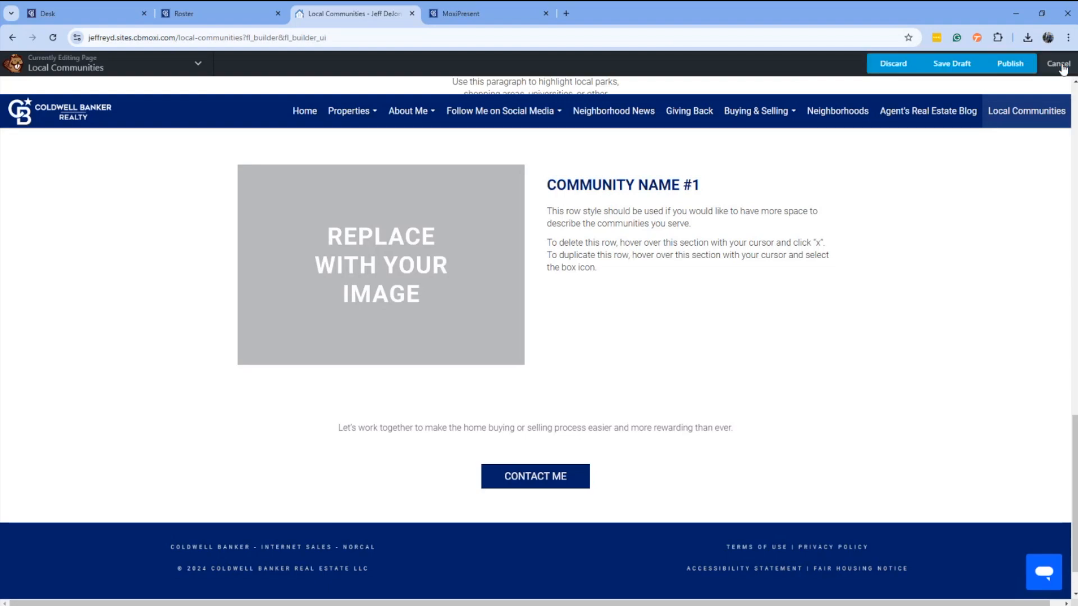
{"action": "left_click", "coordinate": [1018, 65]}
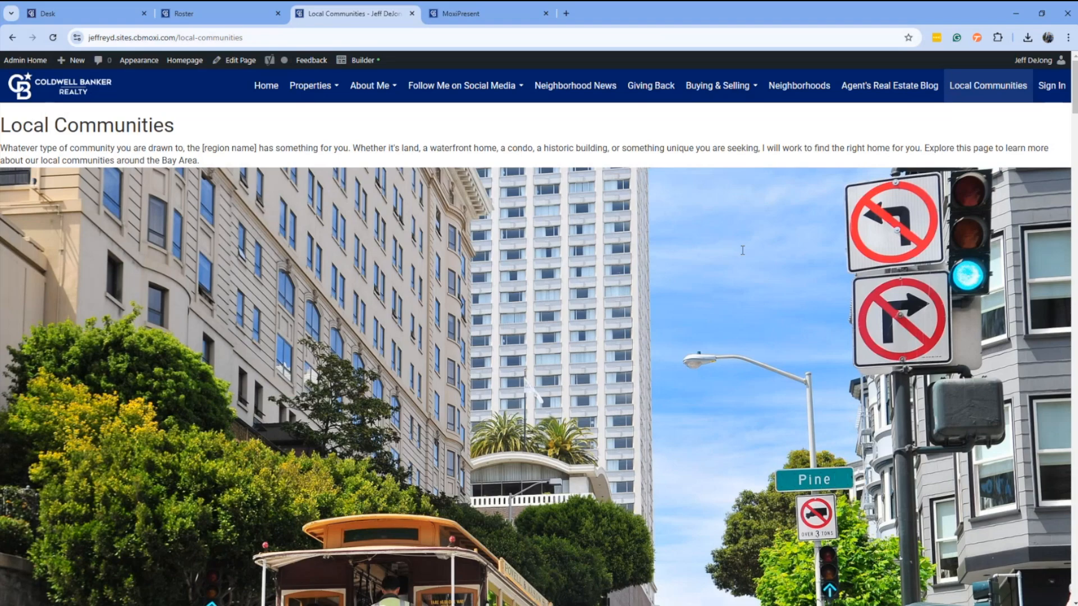
Step: Go to the site's Contact Me page and copy its web address
{"action": "left_click", "coordinate": [374, 85]}
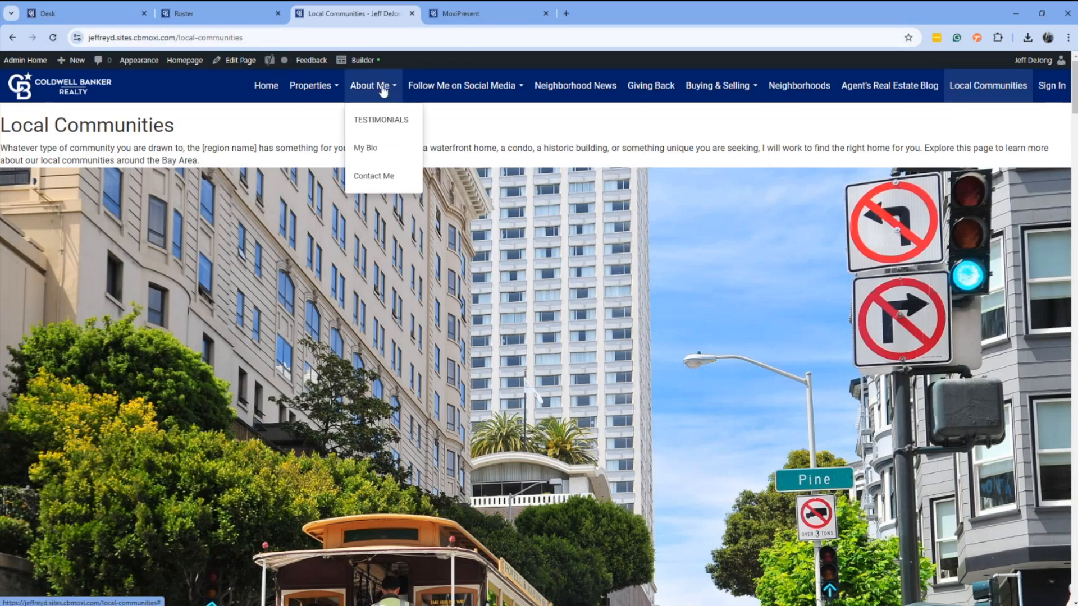
{"action": "left_click", "coordinate": [373, 176]}
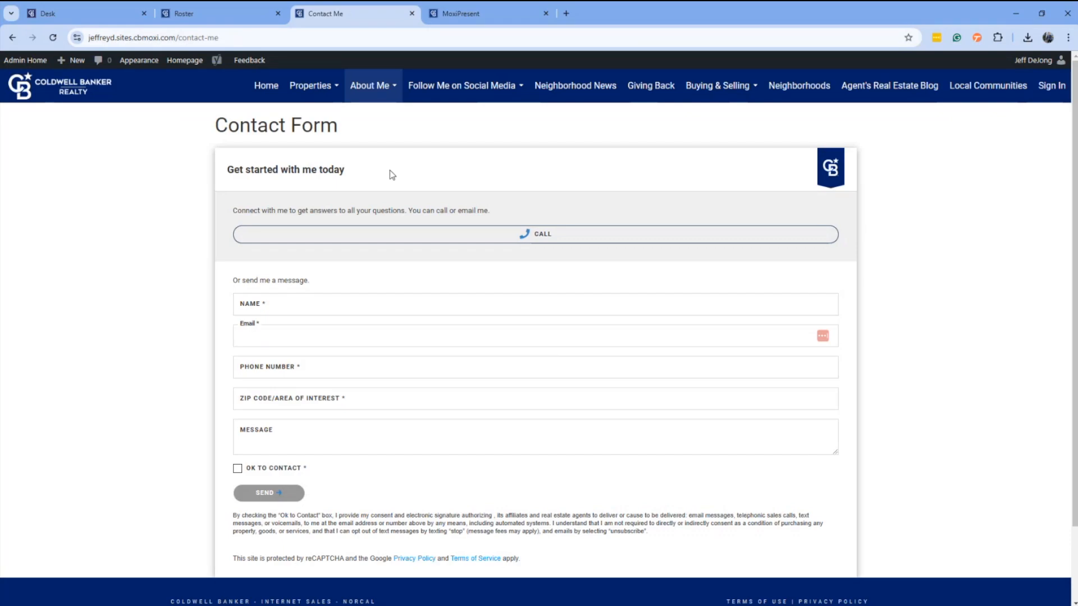
{"action": "left_click", "coordinate": [225, 39]}
{"action": "key", "text": "ctrl+c"}
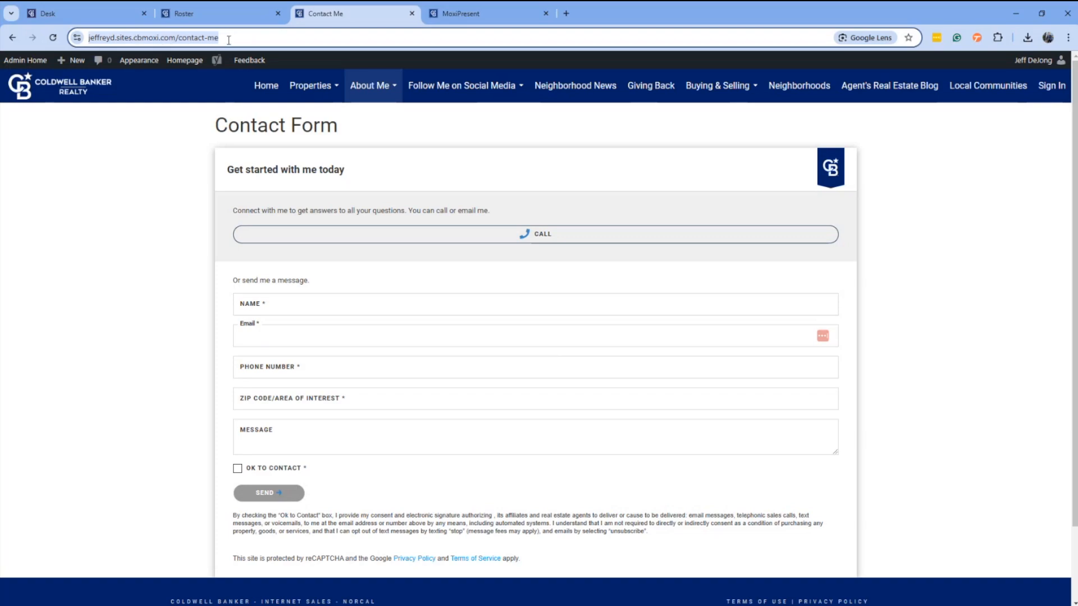
Step: Return to the published Local Communities page and review its header and community rows
{"action": "left_click", "coordinate": [1003, 91]}
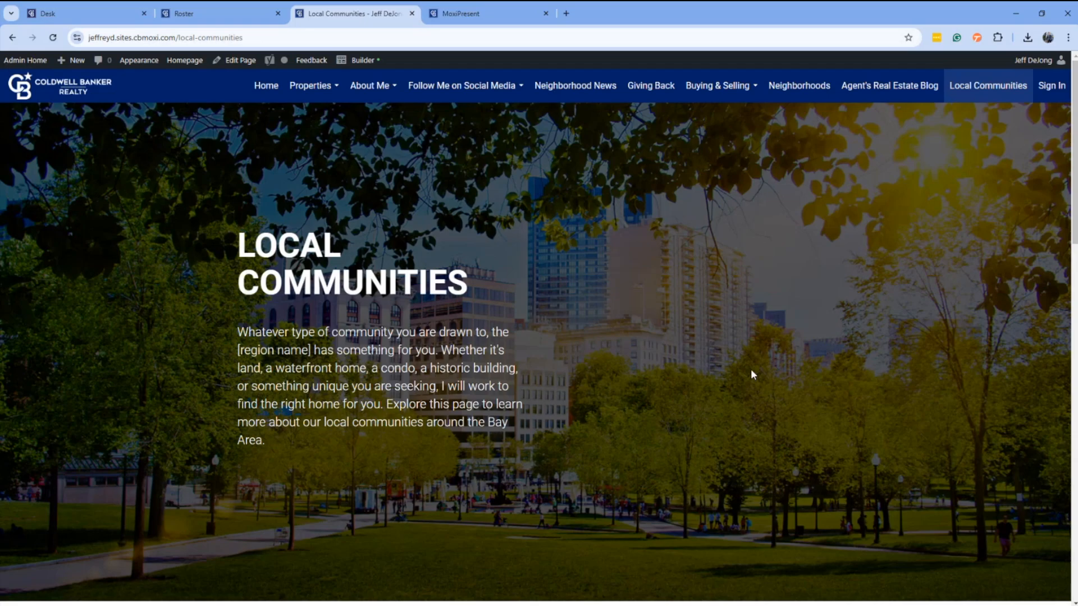
{"action": "scroll", "coordinate": [750, 369], "scroll_direction": "down", "scroll_amount": 10}
{"action": "scroll", "coordinate": [740, 380], "scroll_direction": "down", "scroll_amount": 7}
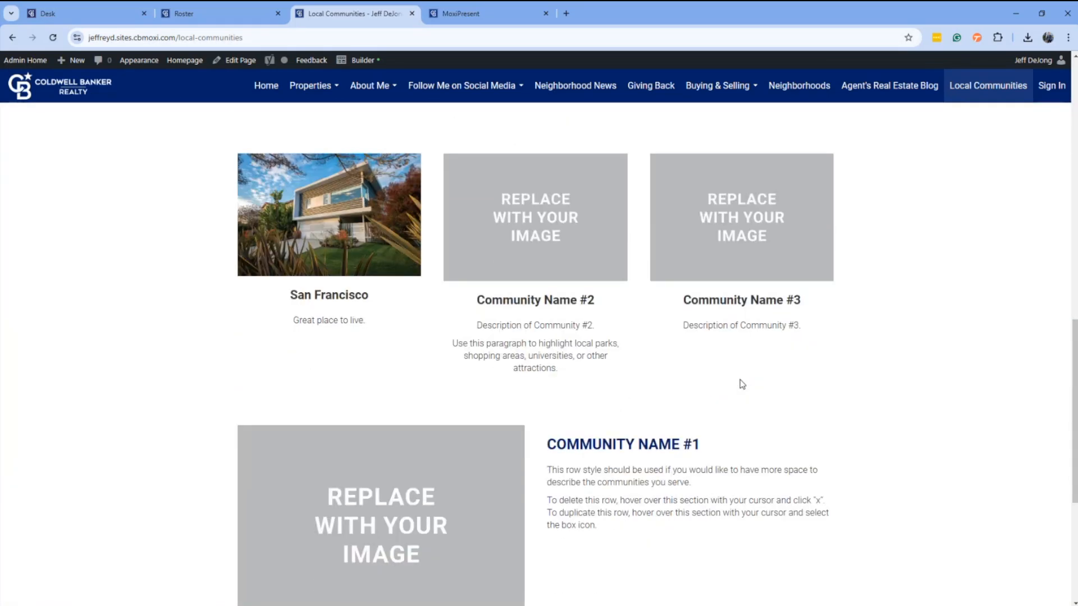
{"action": "scroll", "coordinate": [740, 379], "scroll_direction": "up", "scroll_amount": 10}
{"action": "scroll", "coordinate": [743, 384], "scroll_direction": "up", "scroll_amount": 8}
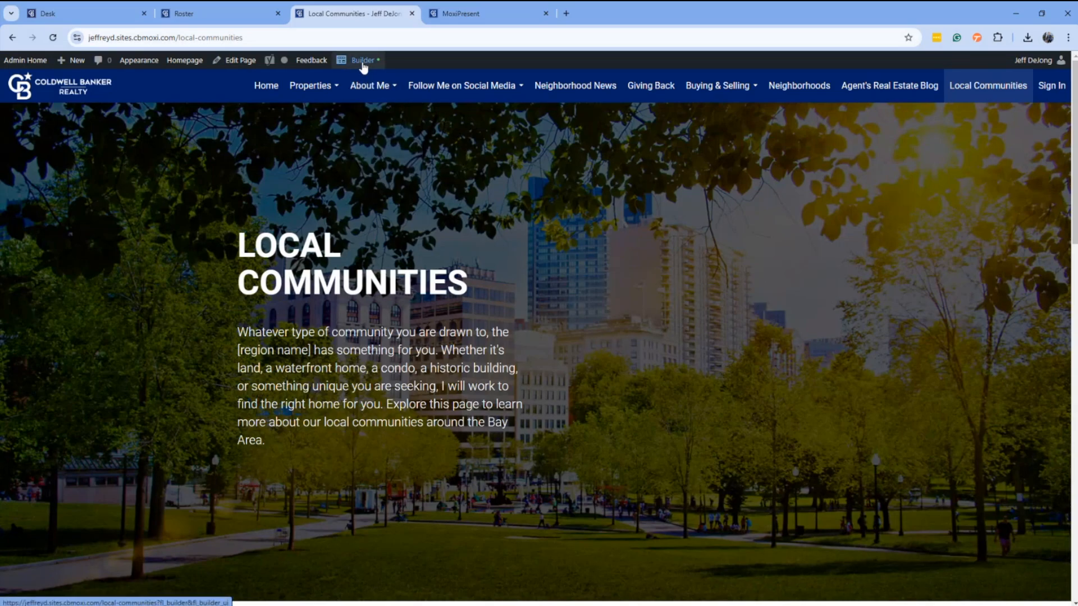
Step: Reopen the page in the builder and replace the Contact Me button's link with the copied contact page address
{"action": "left_click", "coordinate": [366, 62]}
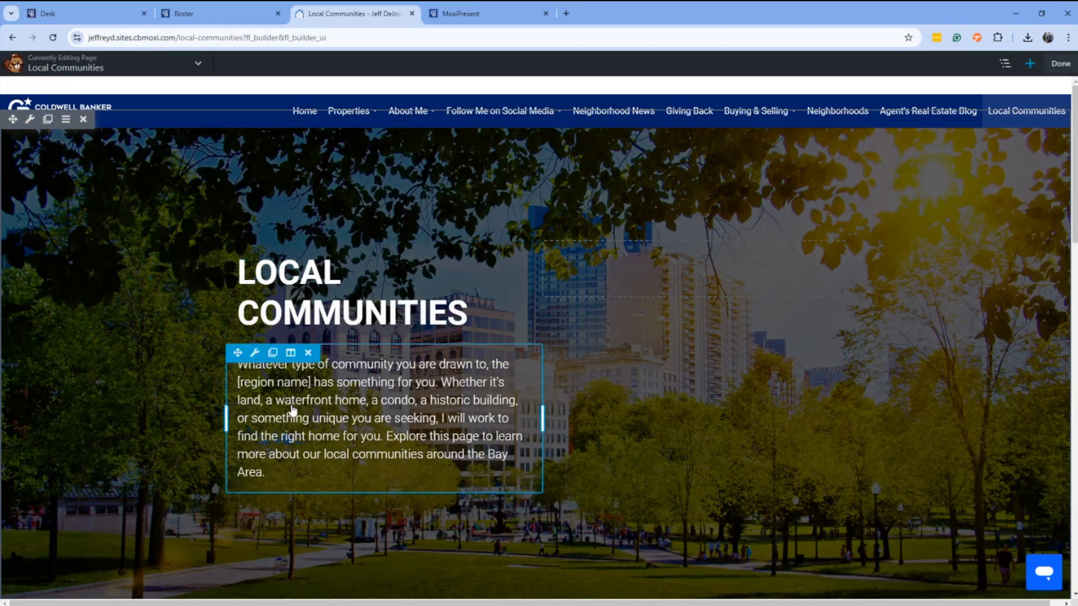
{"action": "scroll", "coordinate": [291, 410], "scroll_direction": "down", "scroll_amount": 15}
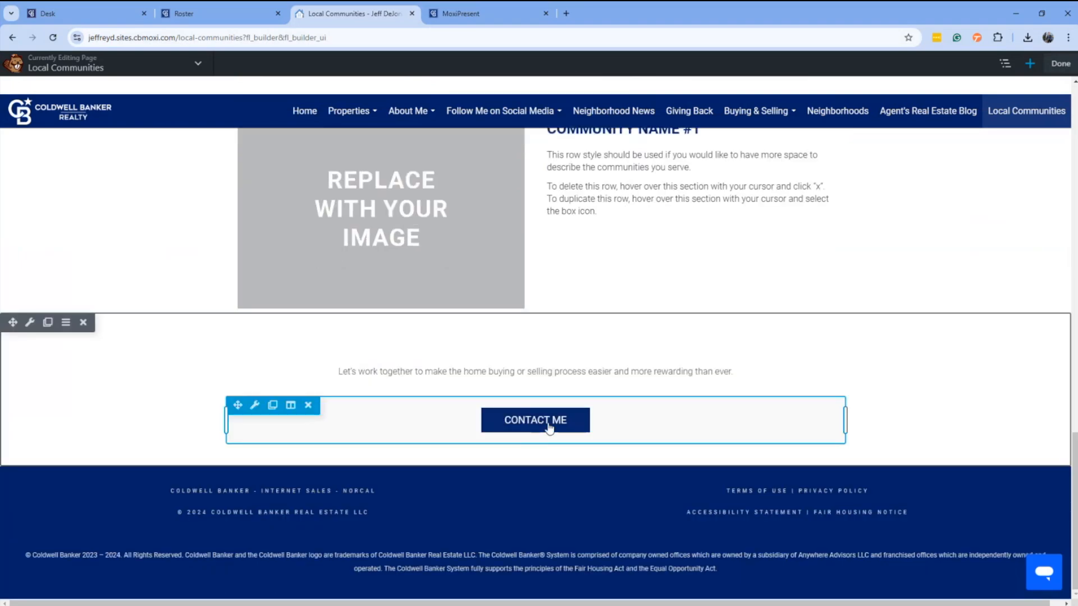
{"action": "left_click", "coordinate": [549, 427]}
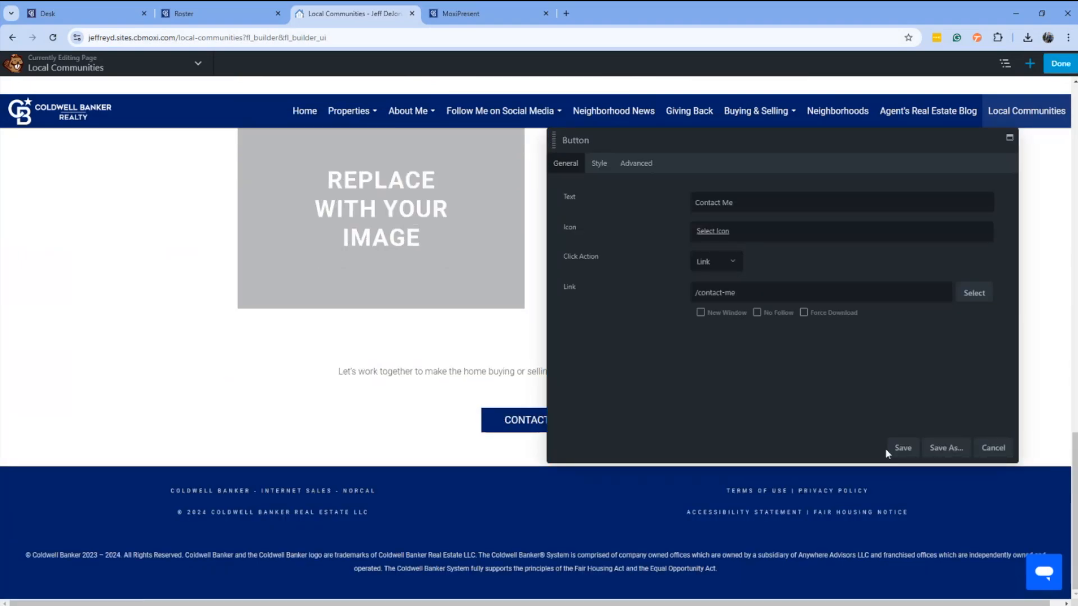
{"action": "left_click", "coordinate": [984, 454]}
{"action": "left_click", "coordinate": [255, 405]}
{"action": "left_click_drag", "start_coordinate": [795, 290], "coordinate": [617, 276]}
{"action": "key", "text": "ctrl+v"}
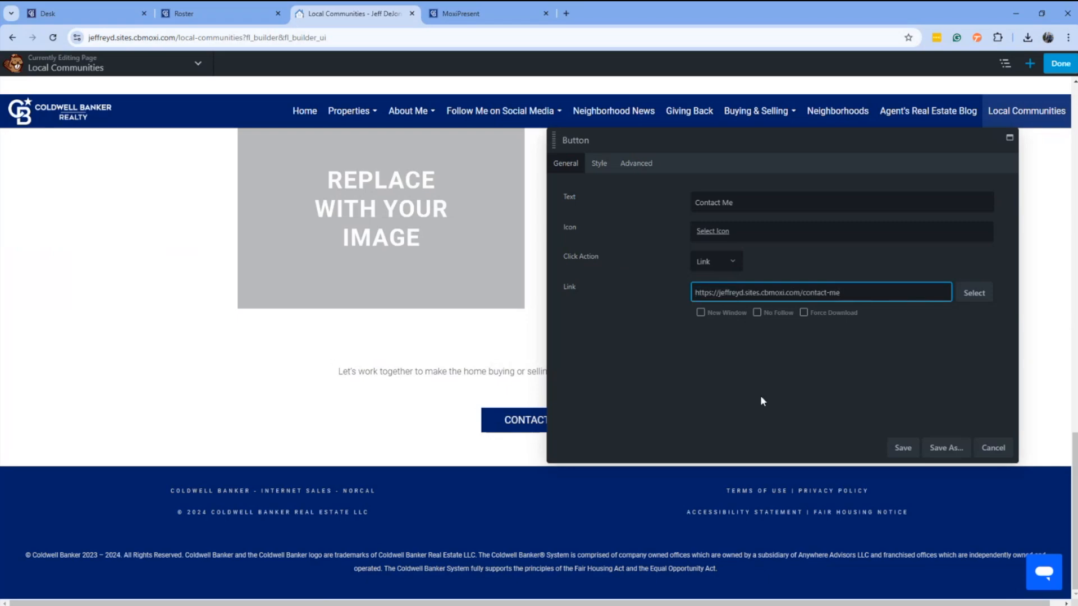
Step: Make the Contact Me button's link open in a new window, save the button, and publish the page
{"action": "left_click", "coordinate": [701, 312]}
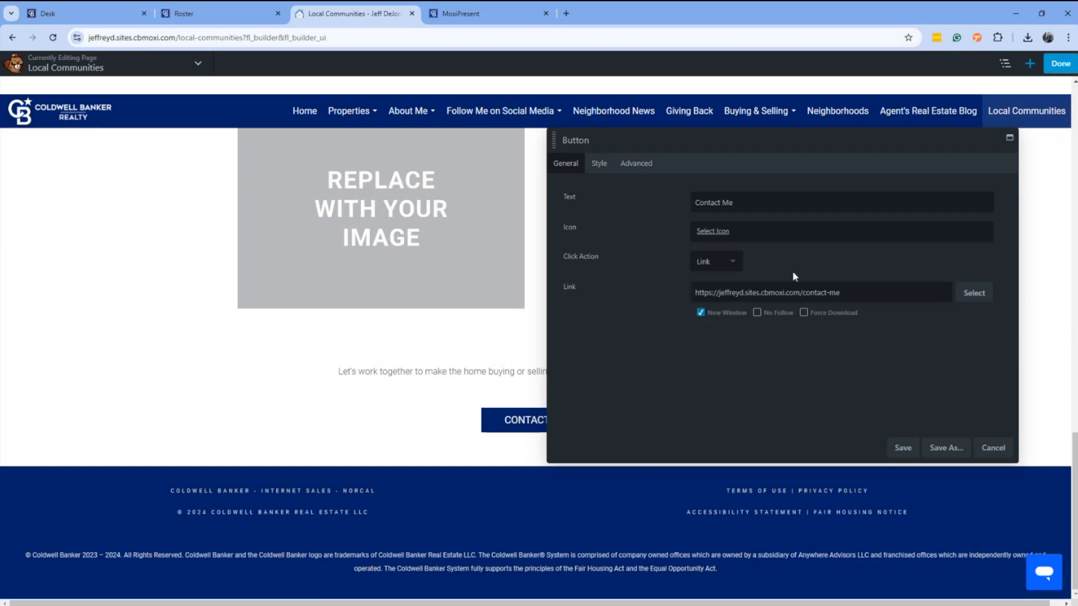
{"action": "left_click", "coordinate": [902, 448]}
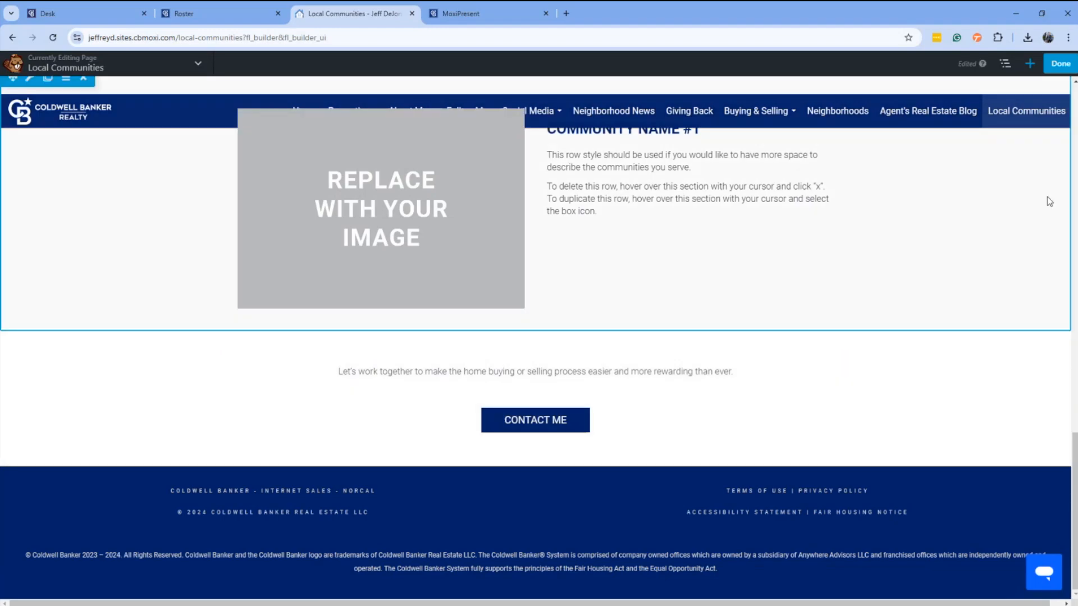
{"action": "left_click", "coordinate": [1060, 64]}
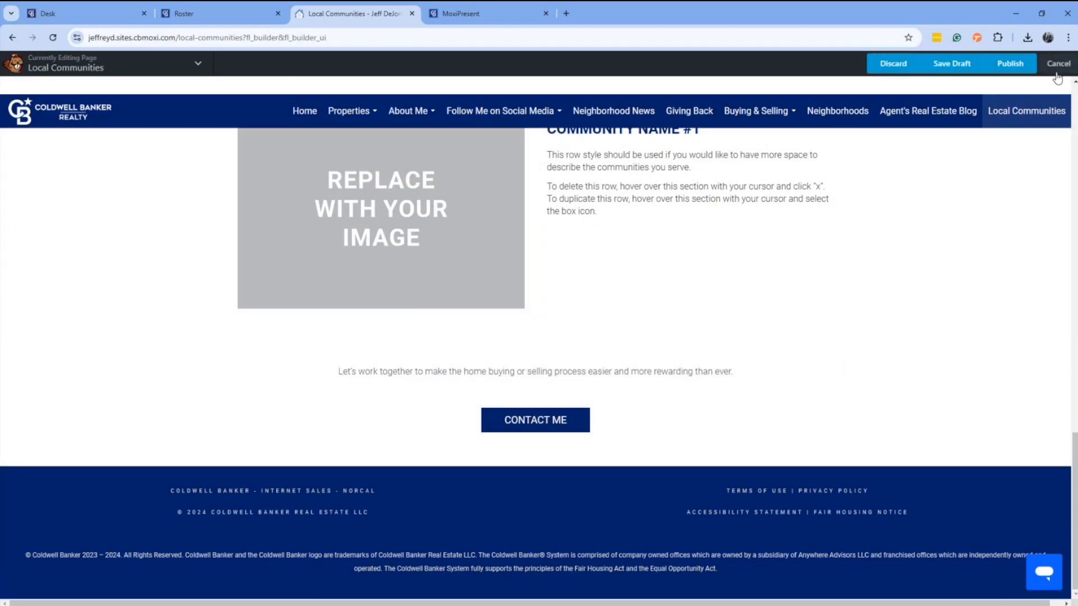
{"action": "left_click", "coordinate": [1016, 64]}
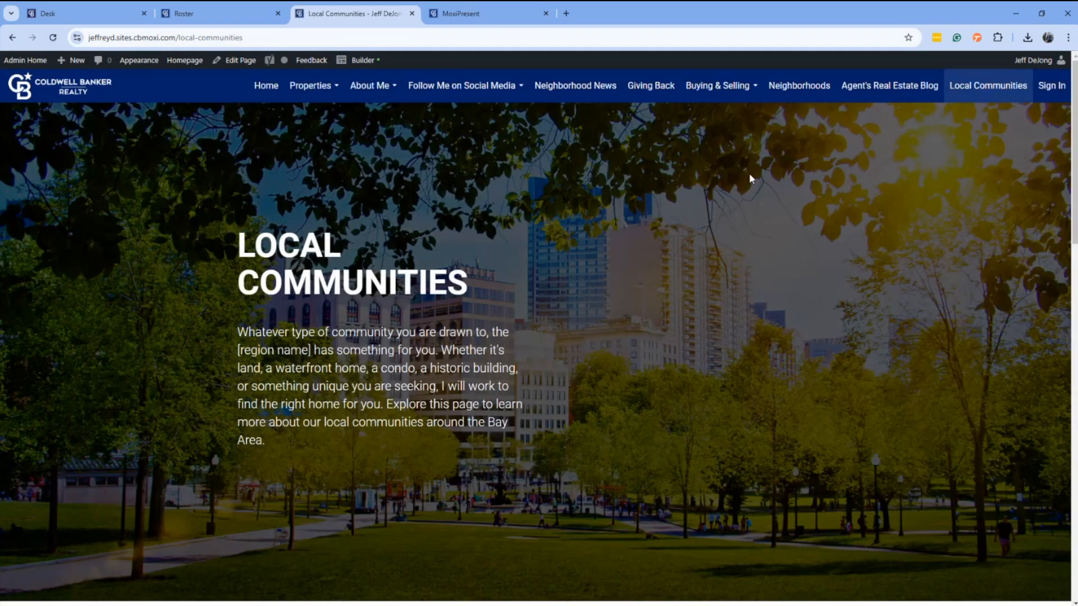
Step: Test the Contact Me button at the end of the published page, look over the contact form, and return to Local Communities
{"action": "scroll", "coordinate": [501, 292], "scroll_direction": "down", "scroll_amount": 6}
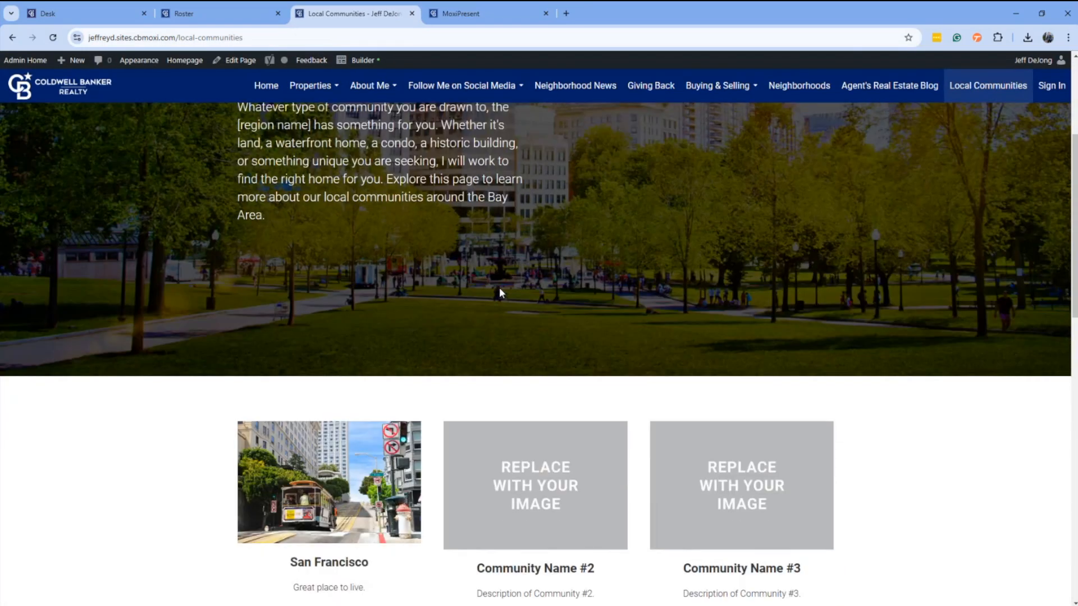
{"action": "scroll", "coordinate": [501, 293], "scroll_direction": "down", "scroll_amount": 12}
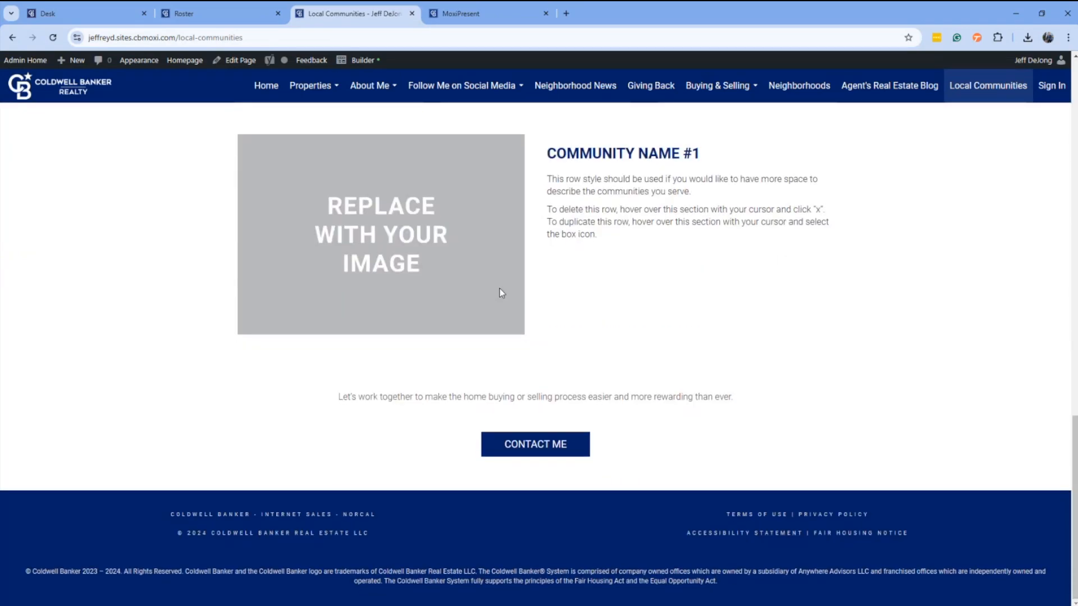
{"action": "left_click", "coordinate": [539, 445]}
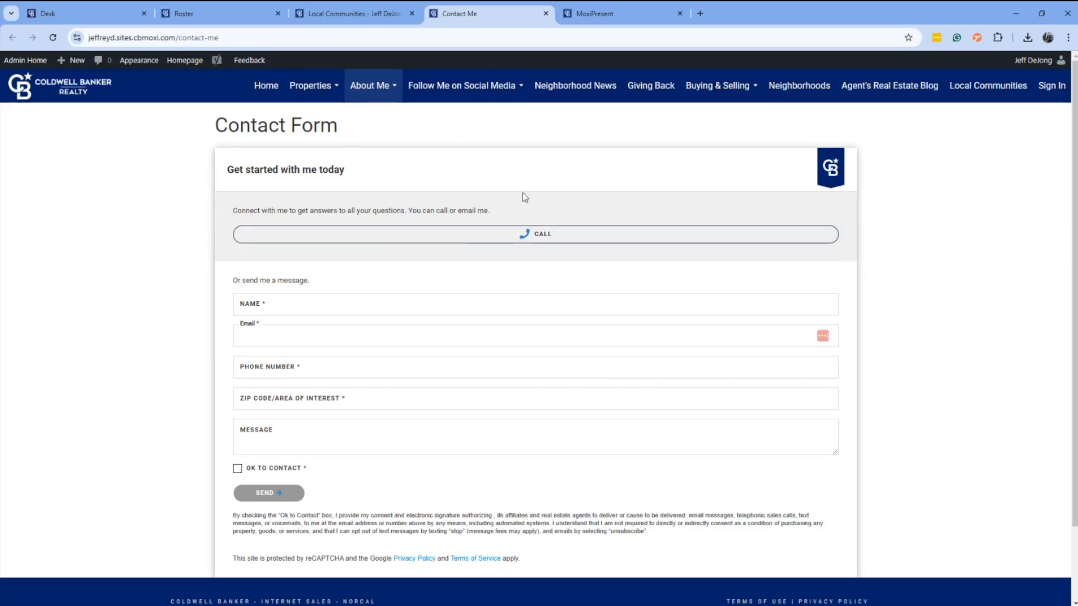
{"action": "scroll", "coordinate": [510, 281], "scroll_direction": "down", "scroll_amount": 1}
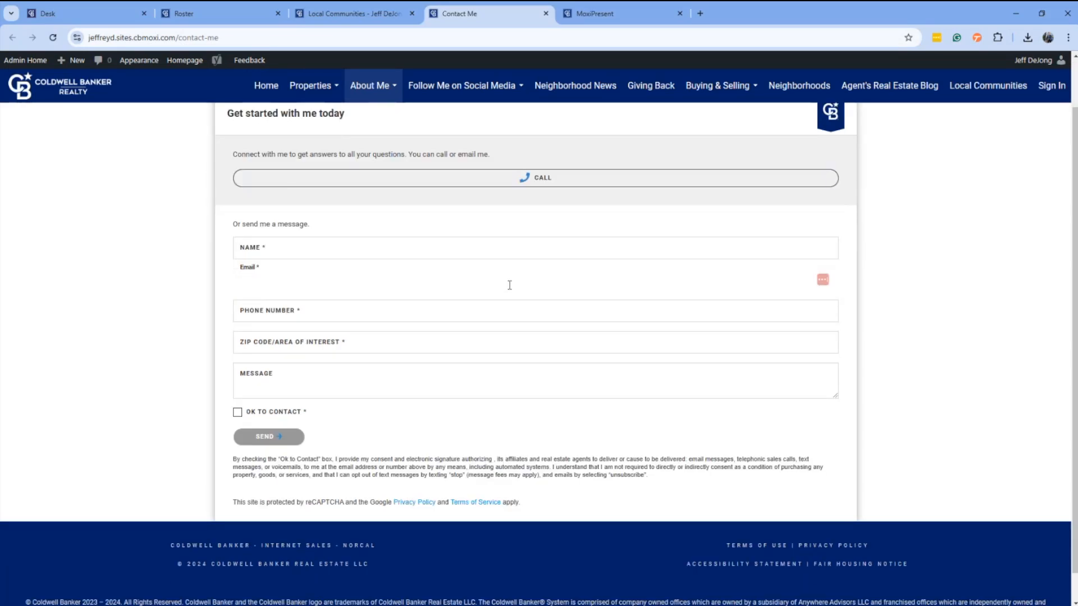
{"action": "scroll", "coordinate": [510, 286], "scroll_direction": "up", "scroll_amount": 1}
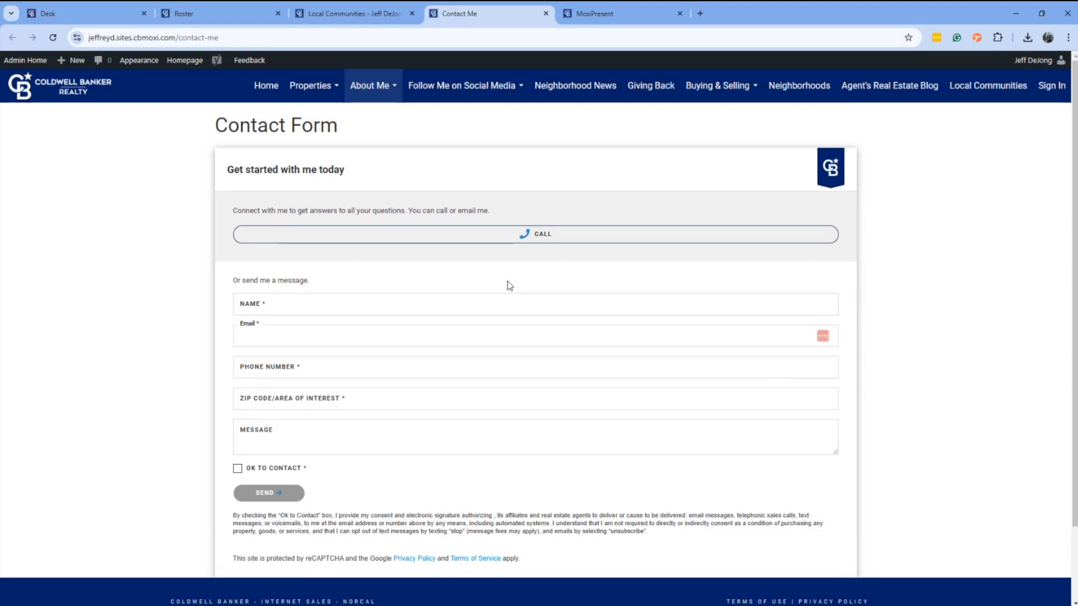
{"action": "mouse_move", "coordinate": [693, 88]}
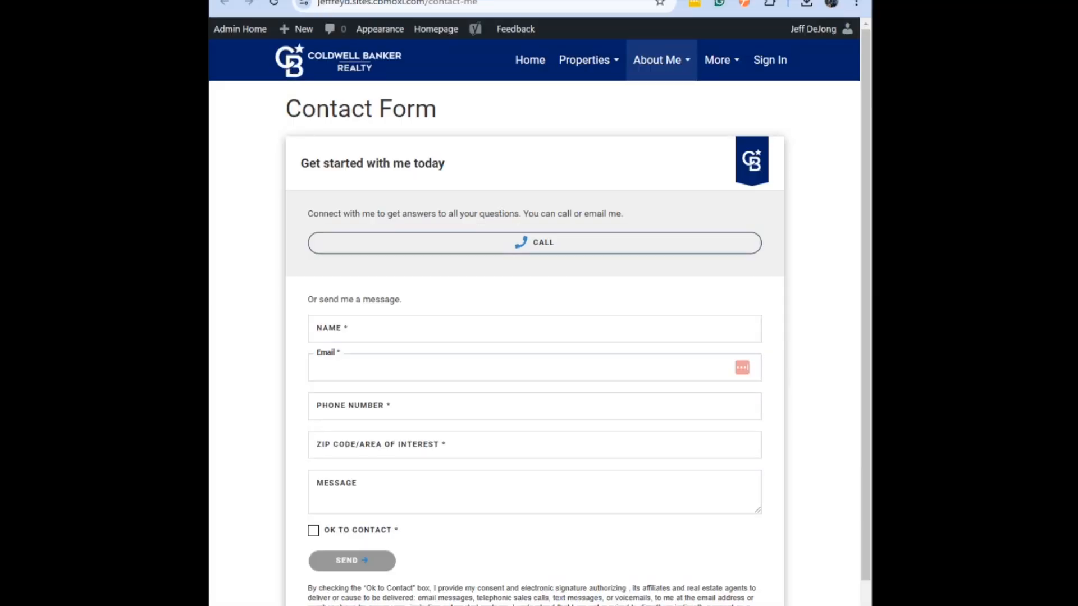
{"action": "key", "text": "alt+Left"}
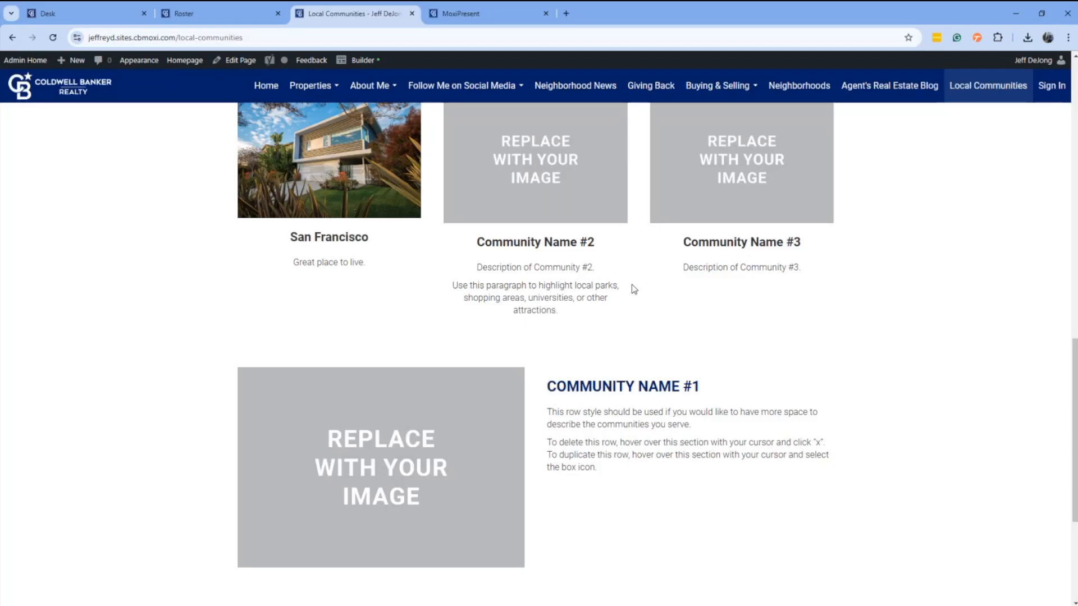
Step: Leave the Local Communities page for the website's admin tool and add a new site page of type Custom Page
{"action": "scroll", "coordinate": [633, 287], "scroll_direction": "up", "scroll_amount": 4}
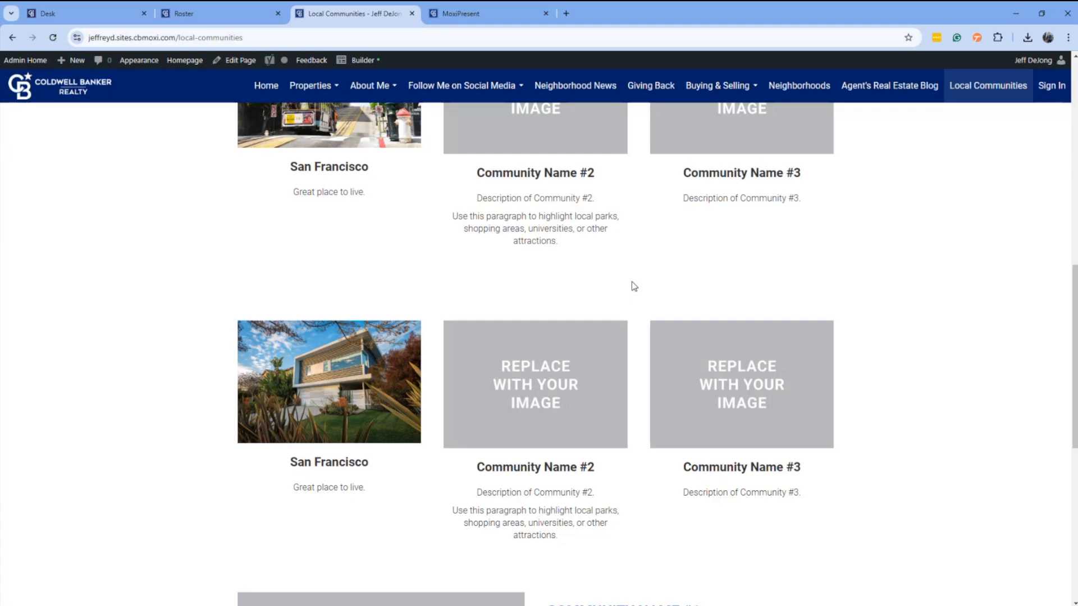
{"action": "left_click", "coordinate": [26, 62]}
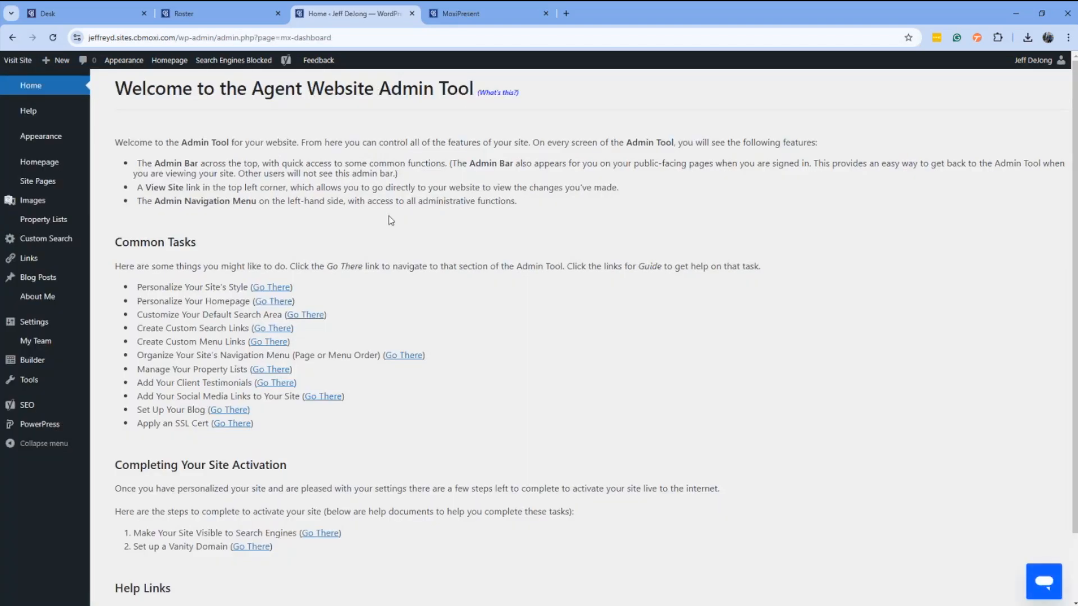
{"action": "mouse_move", "coordinate": [37, 181]}
{"action": "left_click", "coordinate": [121, 199]}
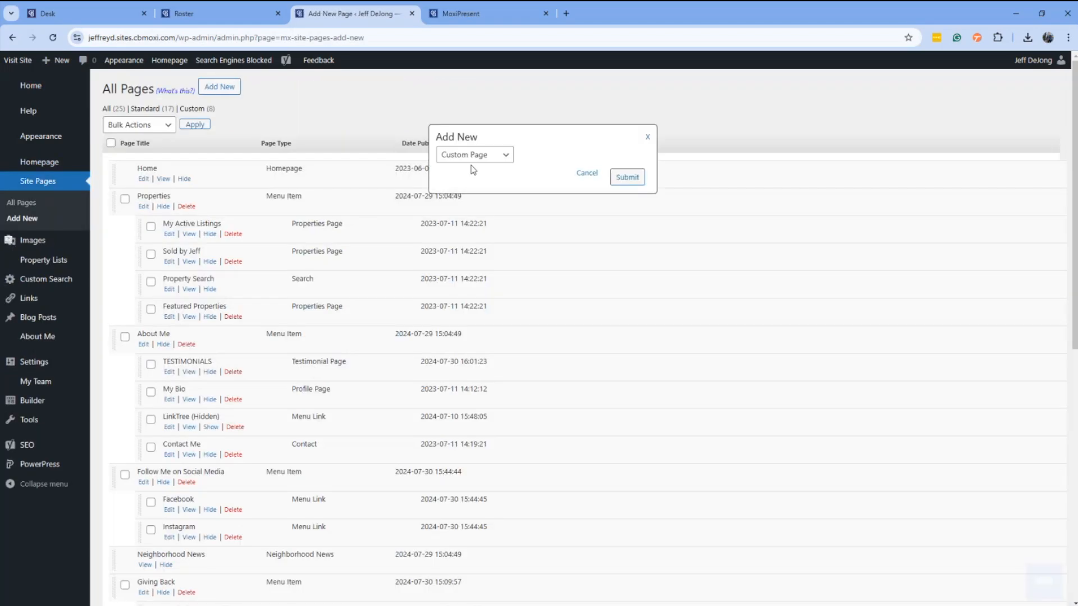
{"action": "left_click", "coordinate": [627, 177]}
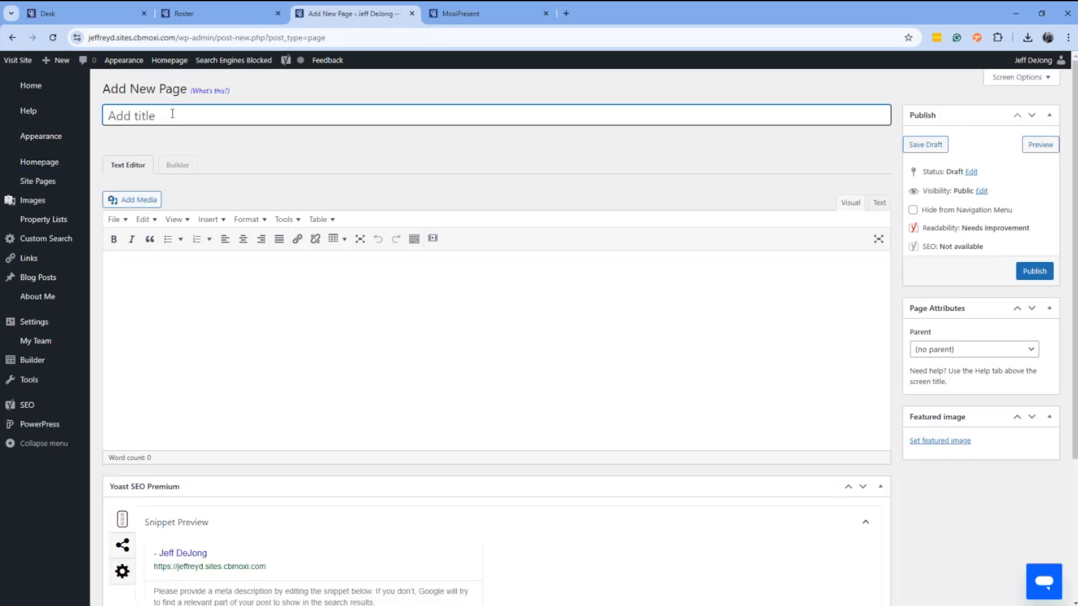
Step: Title the new page "Selling Your Home" and publish it
{"action": "type", "text": "S"}
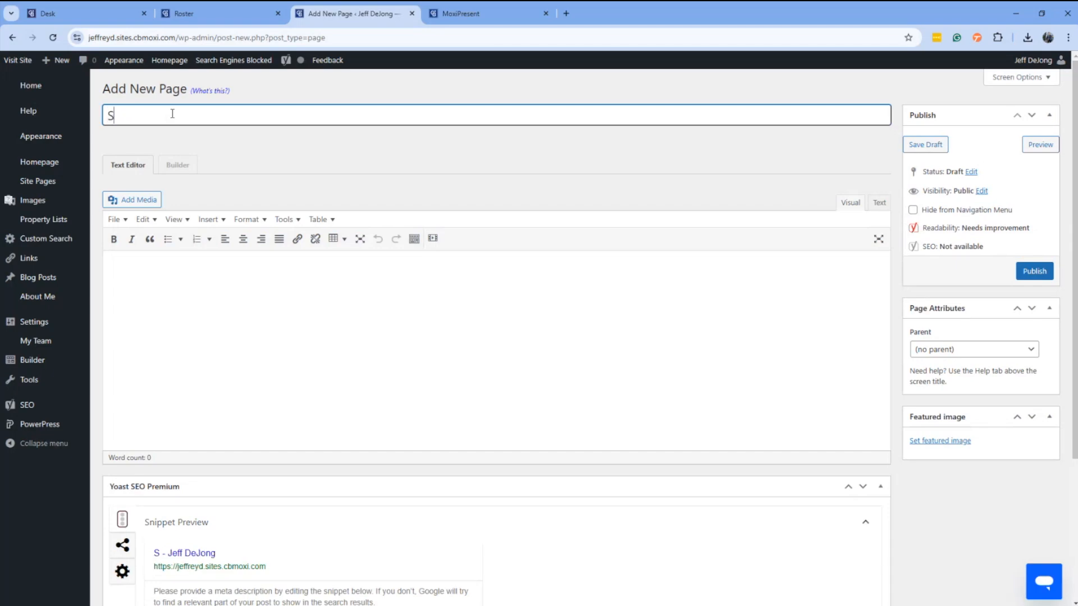
{"action": "type", "text": "elling Your HOme"}
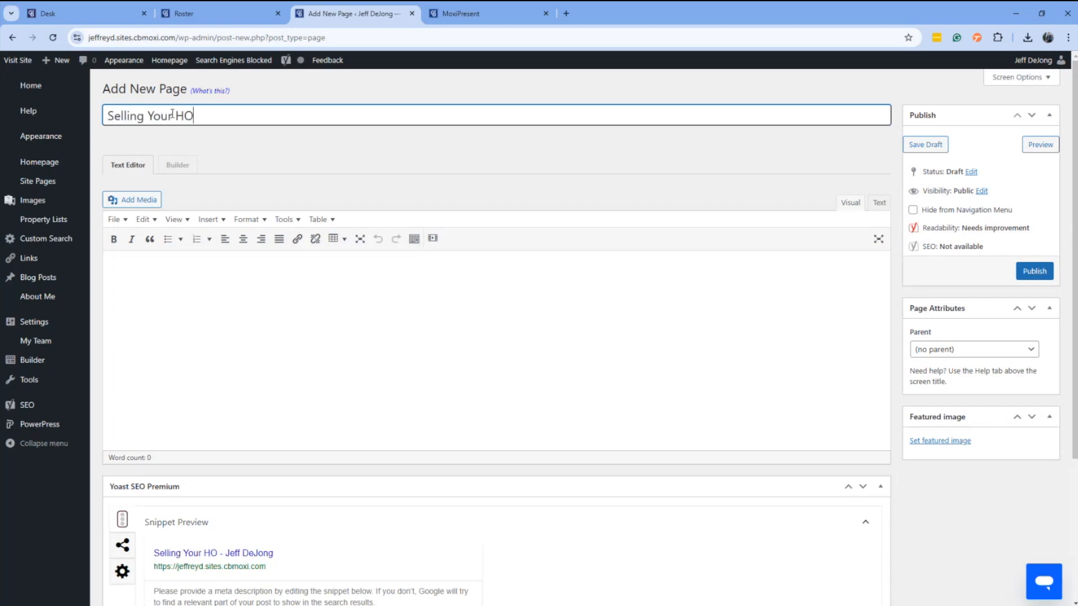
{"action": "key", "text": "BackSpace"}
{"action": "key", "text": "BackSpace"}
{"action": "key", "text": "BackSpace"}
{"action": "type", "text": "ome"}
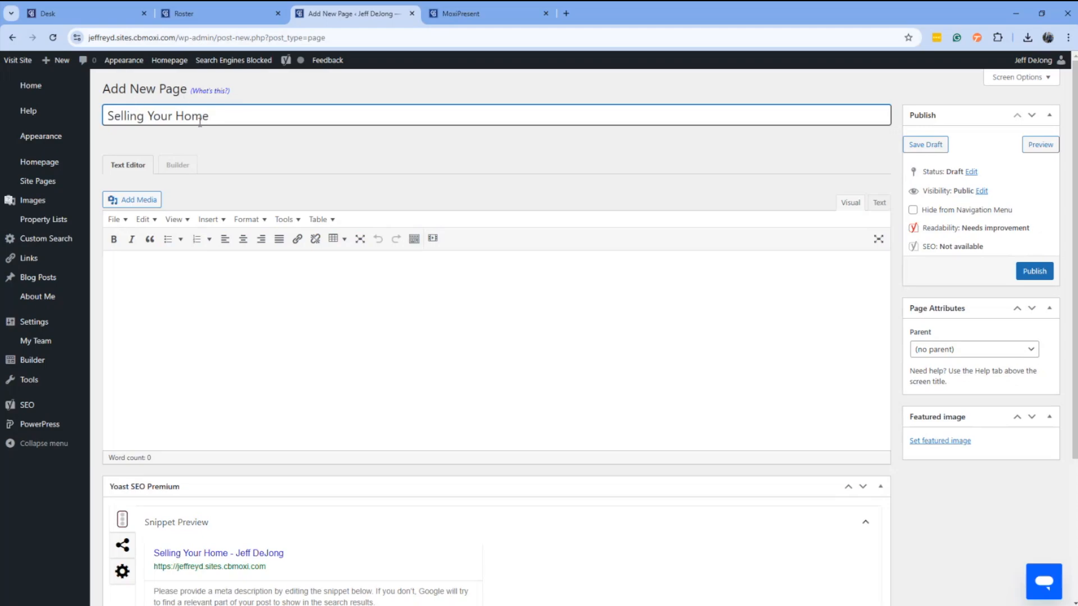
{"action": "left_click", "coordinate": [1034, 271]}
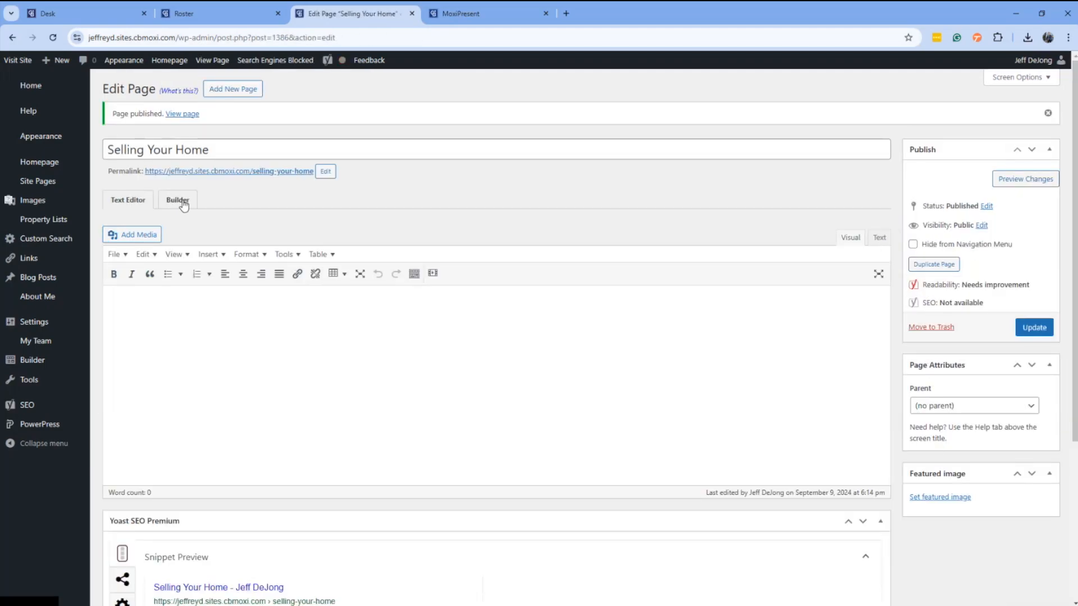
Step: Open the page in the builder and apply the Selling Your Home brand template whose thumbnail shows a couple before a white house
{"action": "left_click", "coordinate": [177, 201]}
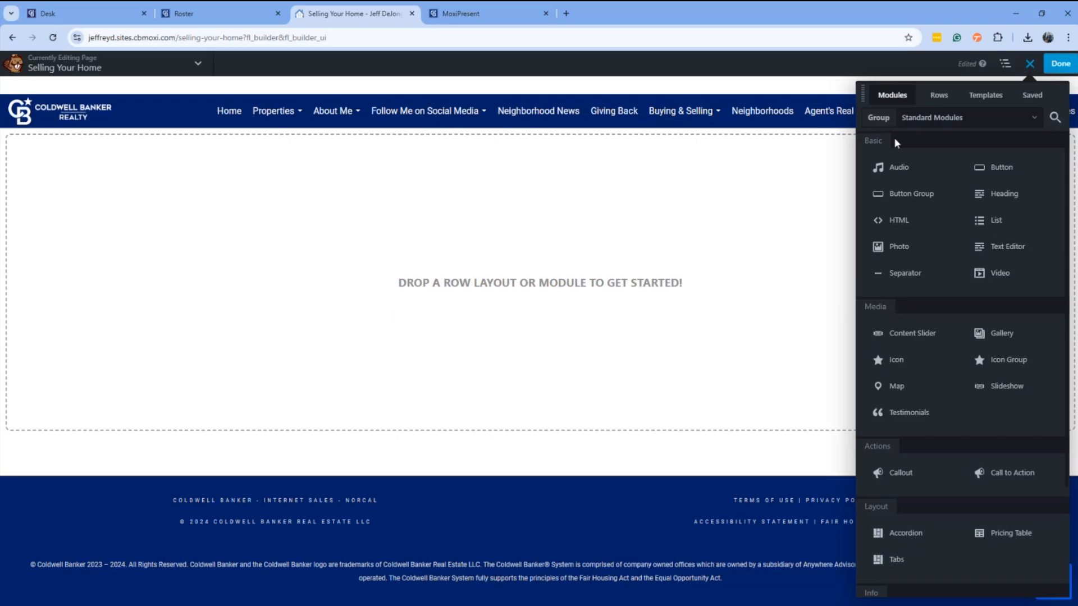
{"action": "left_click", "coordinate": [990, 98]}
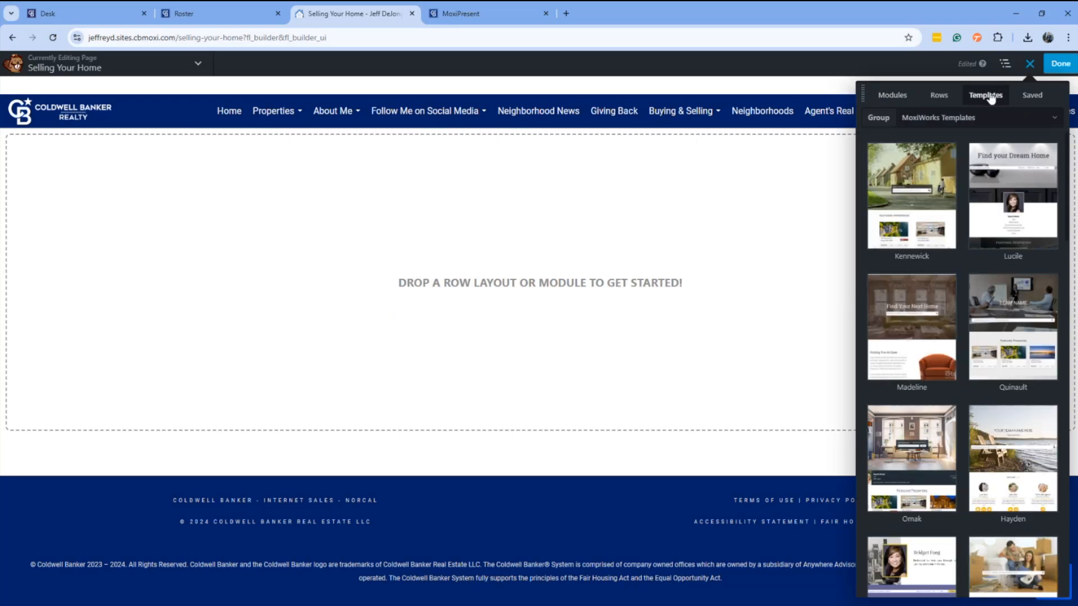
{"action": "left_click", "coordinate": [969, 120]}
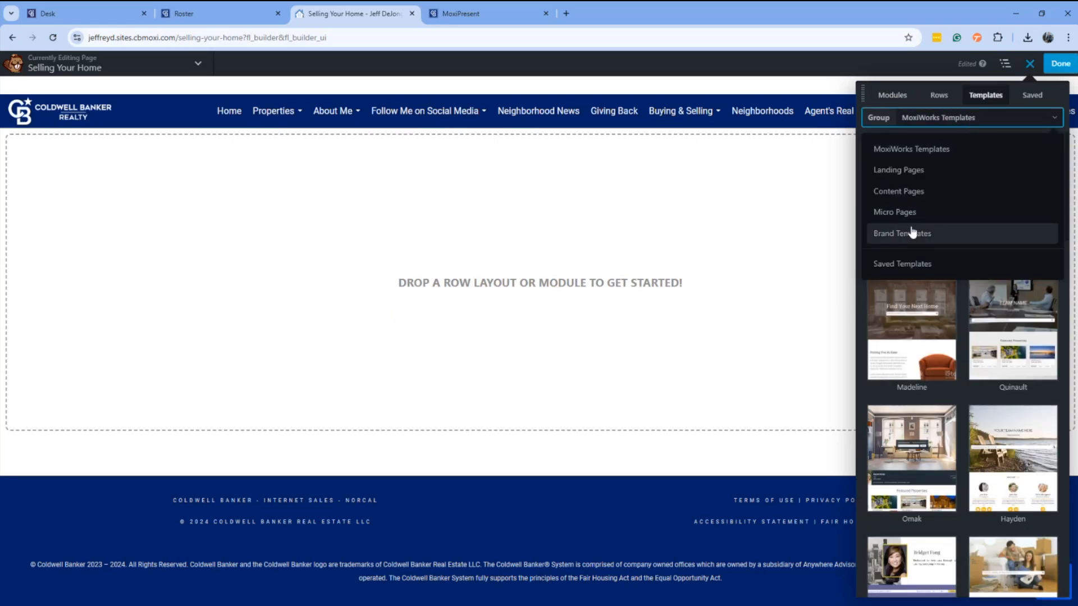
{"action": "left_click", "coordinate": [937, 233]}
{"action": "scroll", "coordinate": [963, 358], "scroll_direction": "down", "scroll_amount": 7}
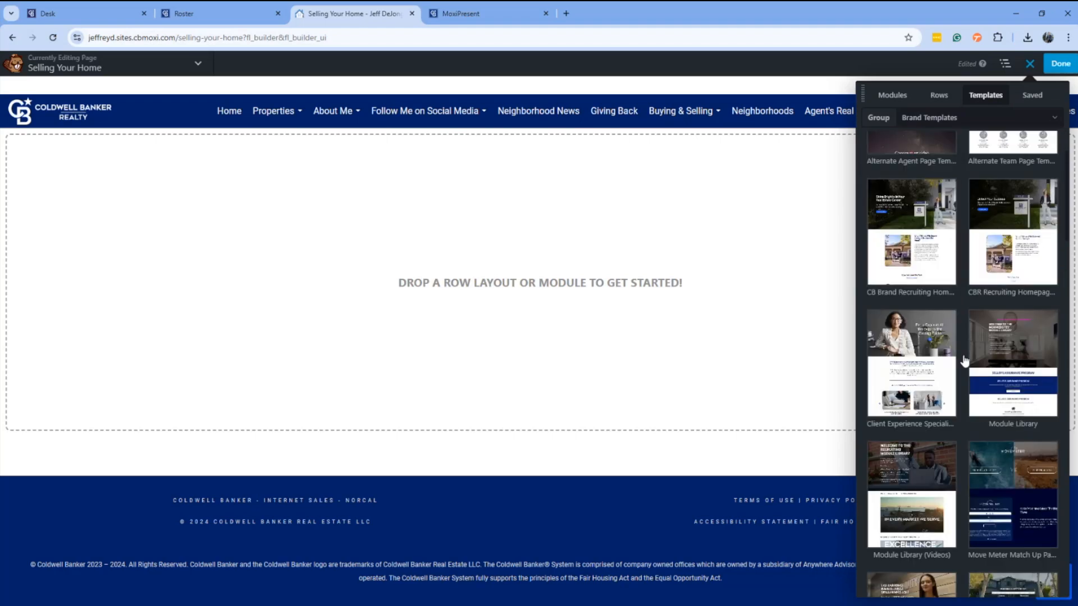
{"action": "scroll", "coordinate": [963, 360], "scroll_direction": "down", "scroll_amount": 5}
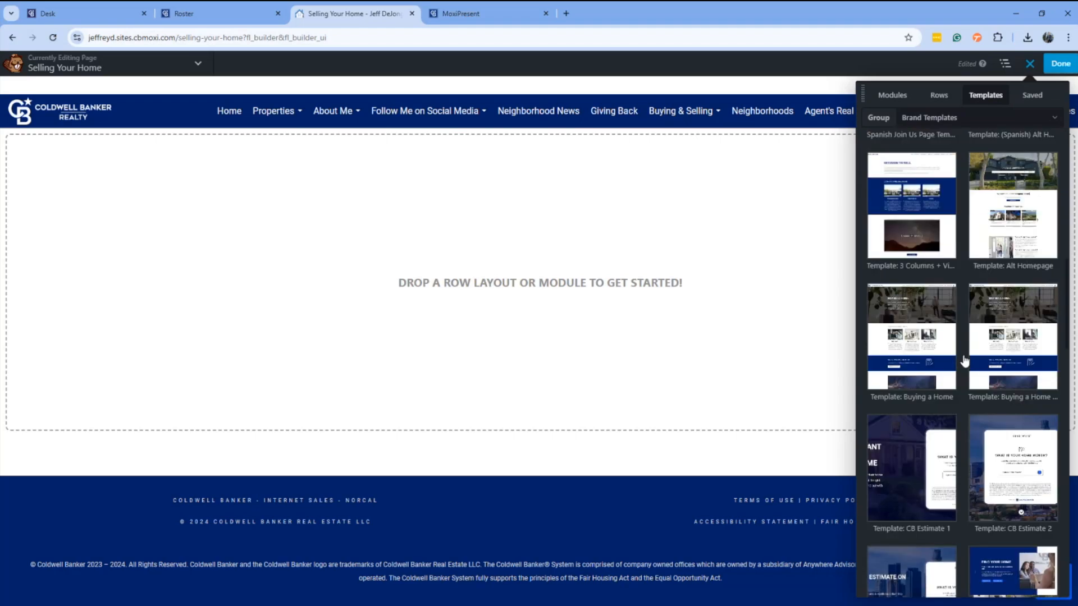
{"action": "scroll", "coordinate": [963, 360], "scroll_direction": "down", "scroll_amount": 12}
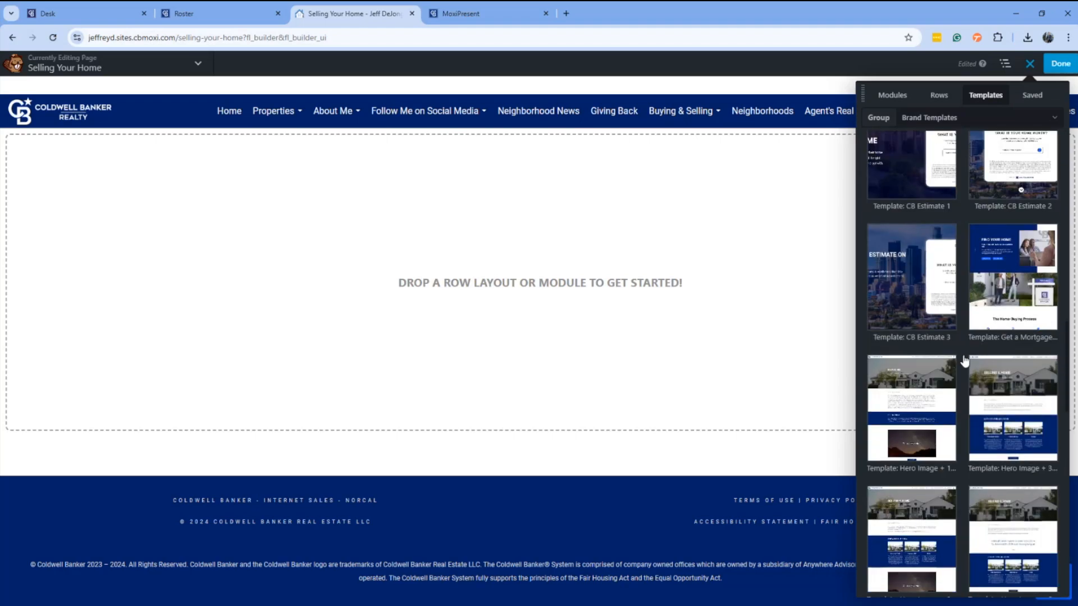
{"action": "scroll", "coordinate": [963, 360], "scroll_direction": "down", "scroll_amount": 10}
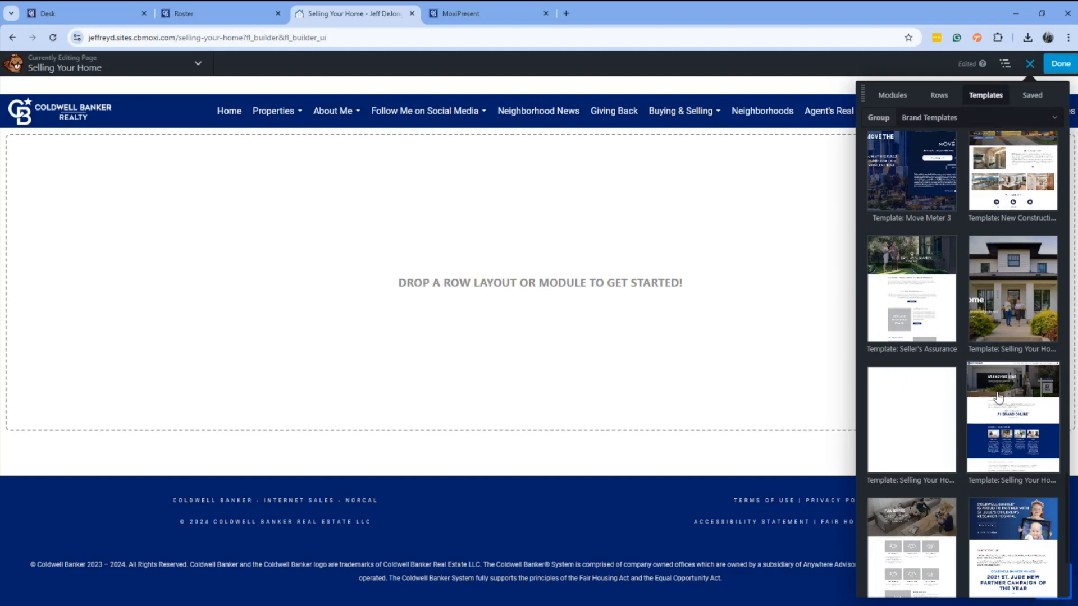
{"action": "left_click", "coordinate": [1014, 283]}
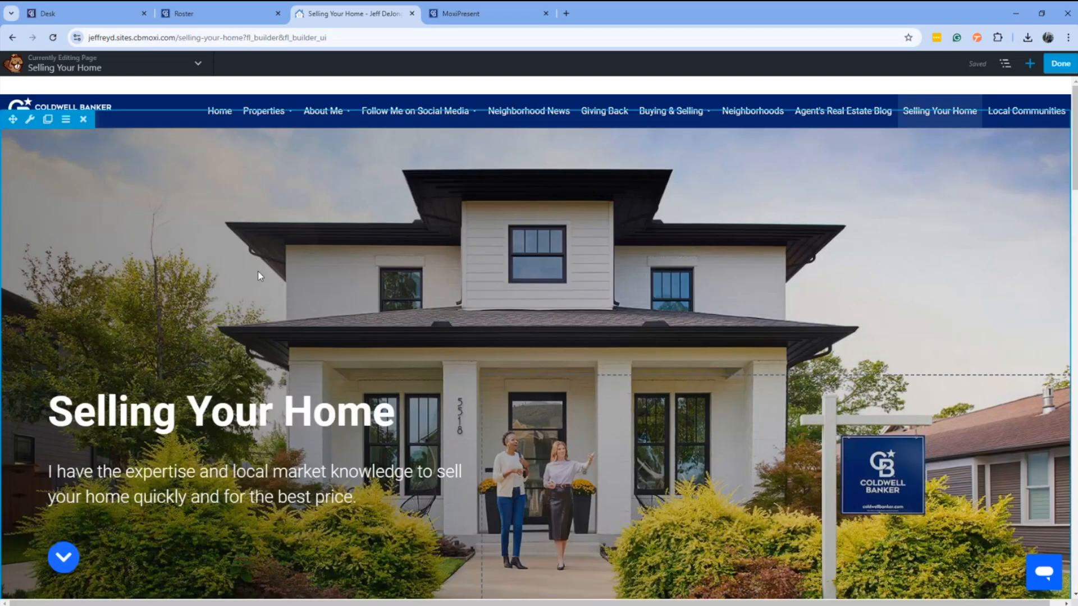
Step: Examine the template's header section with its background photo, heading and intro text
{"action": "scroll", "coordinate": [588, 312], "scroll_direction": "down", "scroll_amount": 1}
{"action": "scroll", "coordinate": [585, 319], "scroll_direction": "down", "scroll_amount": 8}
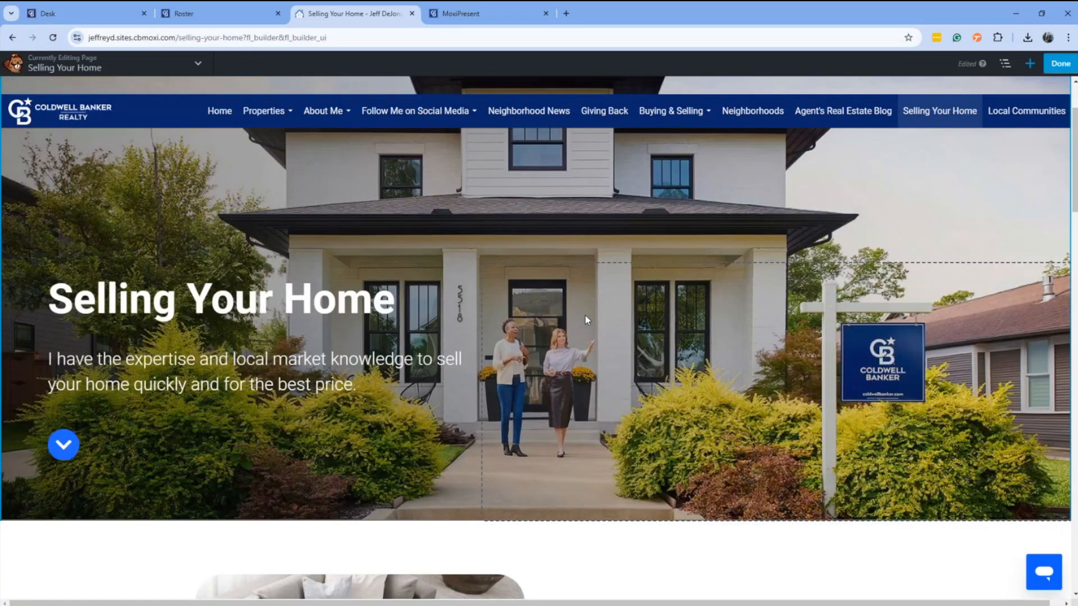
{"action": "scroll", "coordinate": [585, 319], "scroll_direction": "up", "scroll_amount": 8}
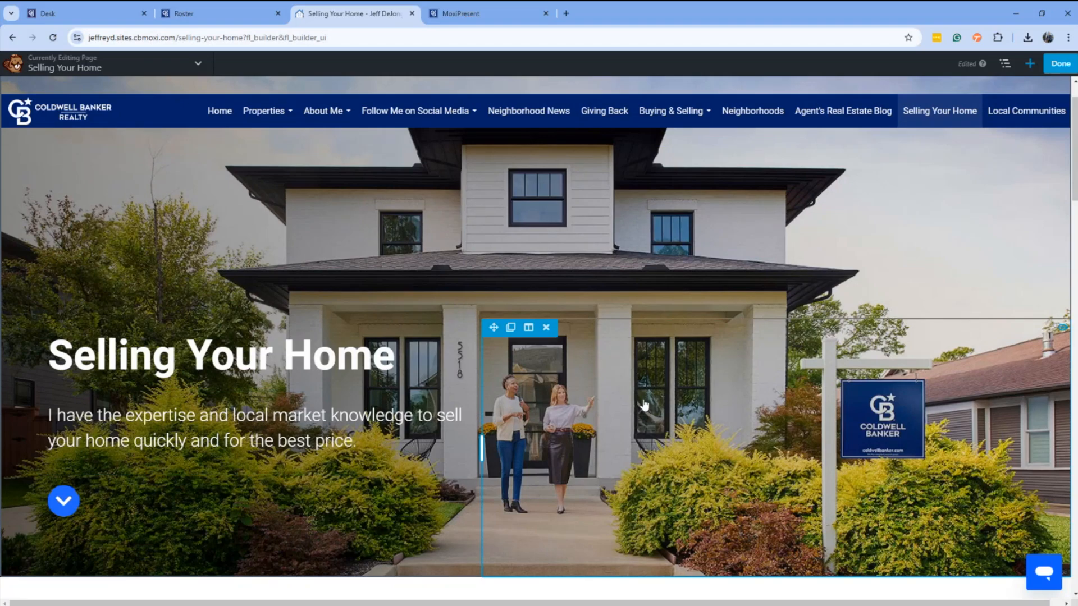
{"action": "scroll", "coordinate": [345, 259], "scroll_direction": "up", "scroll_amount": 1}
{"action": "scroll", "coordinate": [345, 259], "scroll_direction": "up", "scroll_amount": 1}
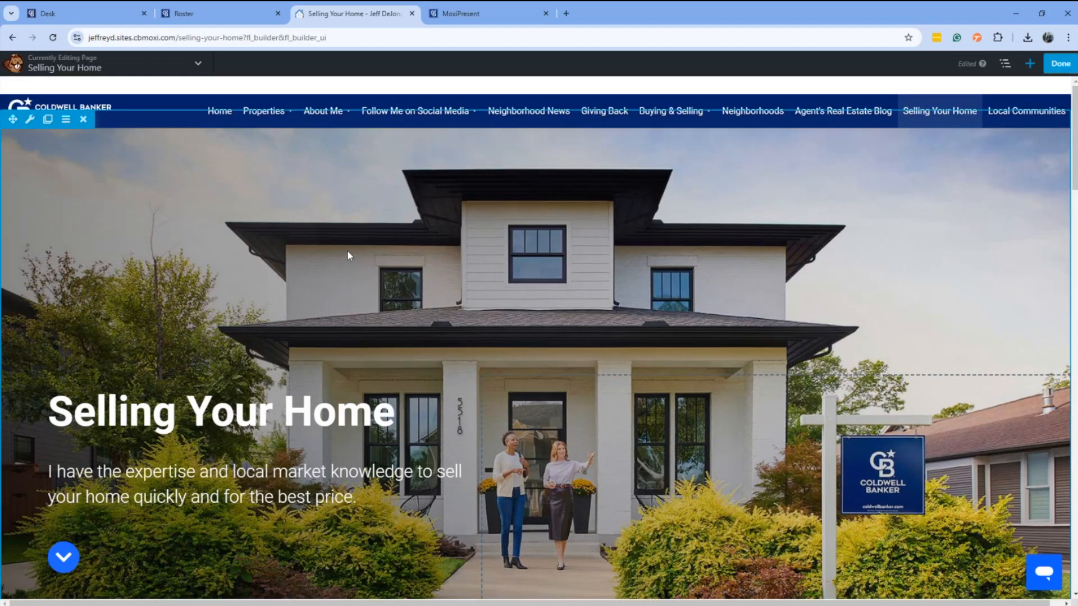
{"action": "scroll", "coordinate": [348, 256], "scroll_direction": "down", "scroll_amount": 2}
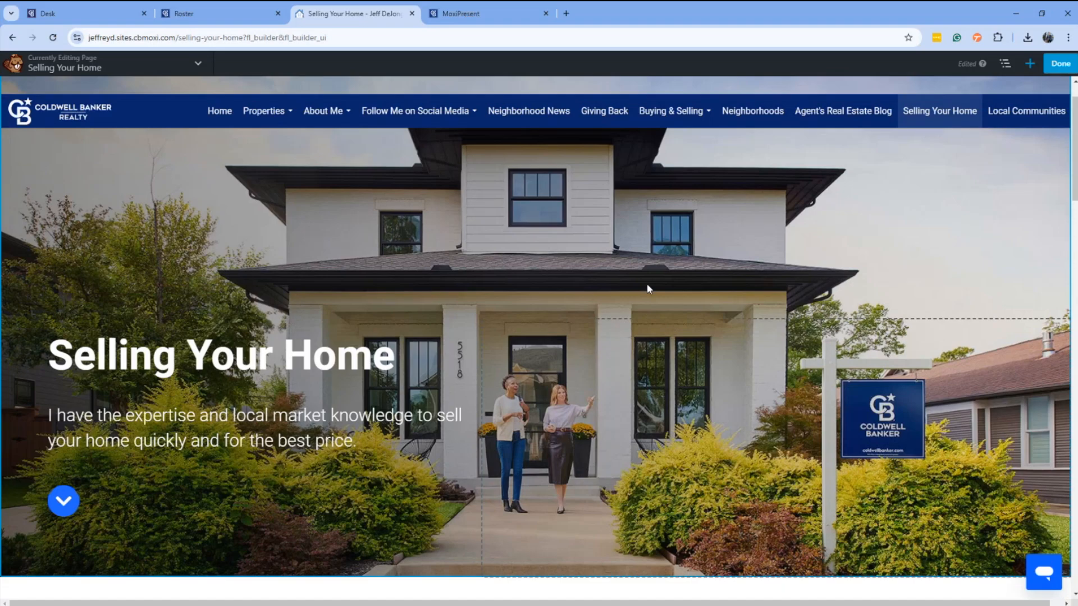
{"action": "scroll", "coordinate": [647, 289], "scroll_direction": "up", "scroll_amount": 2}
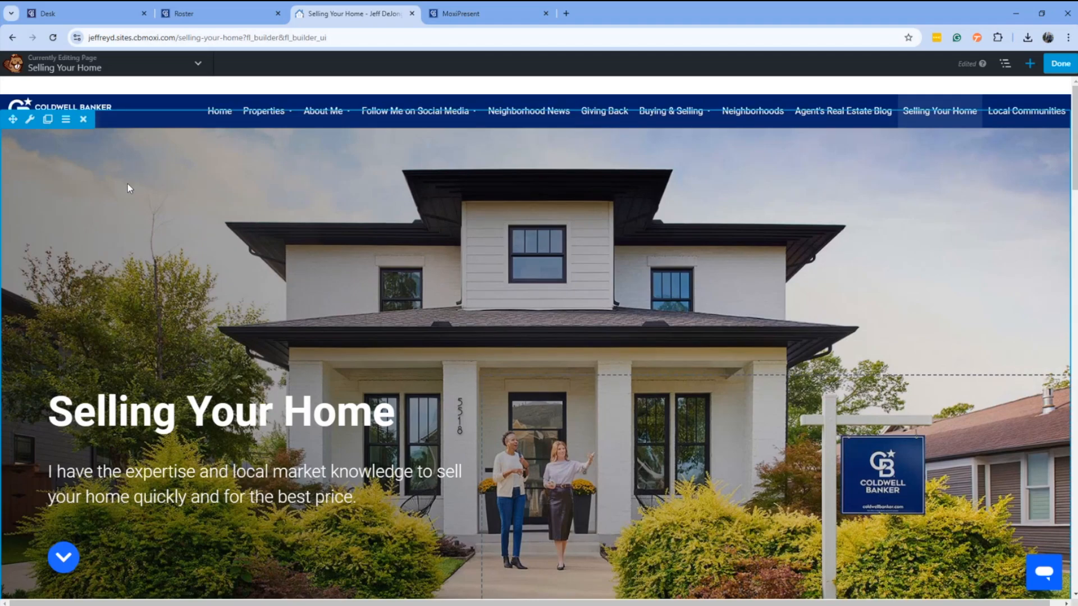
Step: Replace the header row's background photo with the San Francisco street and cable car image from the media library, then save the row
{"action": "mouse_move", "coordinate": [30, 124]}
{"action": "left_click", "coordinate": [31, 123]}
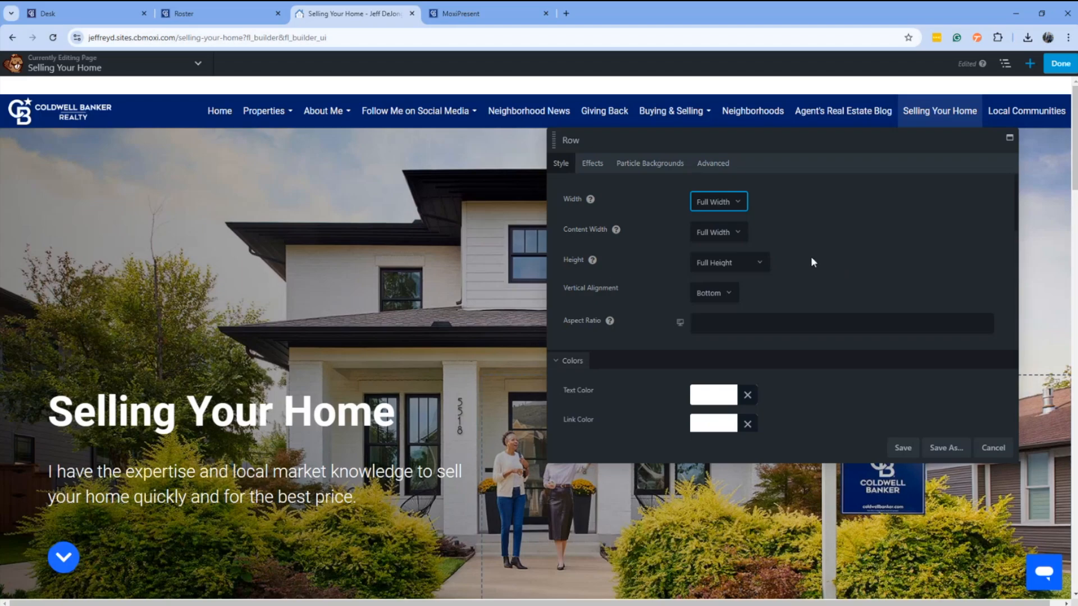
{"action": "scroll", "coordinate": [674, 236], "scroll_direction": "down", "scroll_amount": 4}
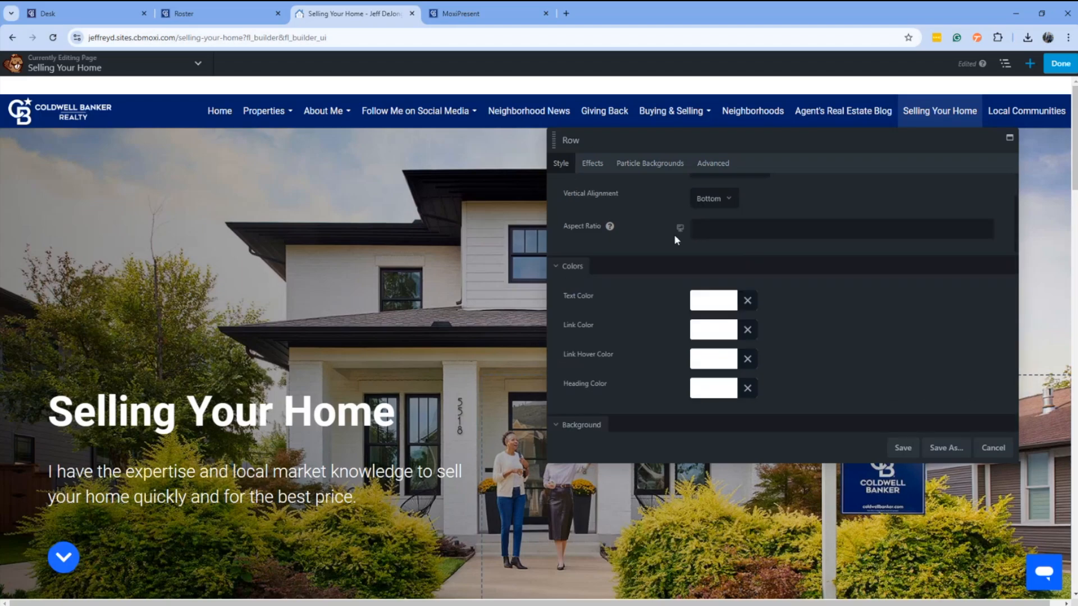
{"action": "scroll", "coordinate": [674, 239], "scroll_direction": "down", "scroll_amount": 2}
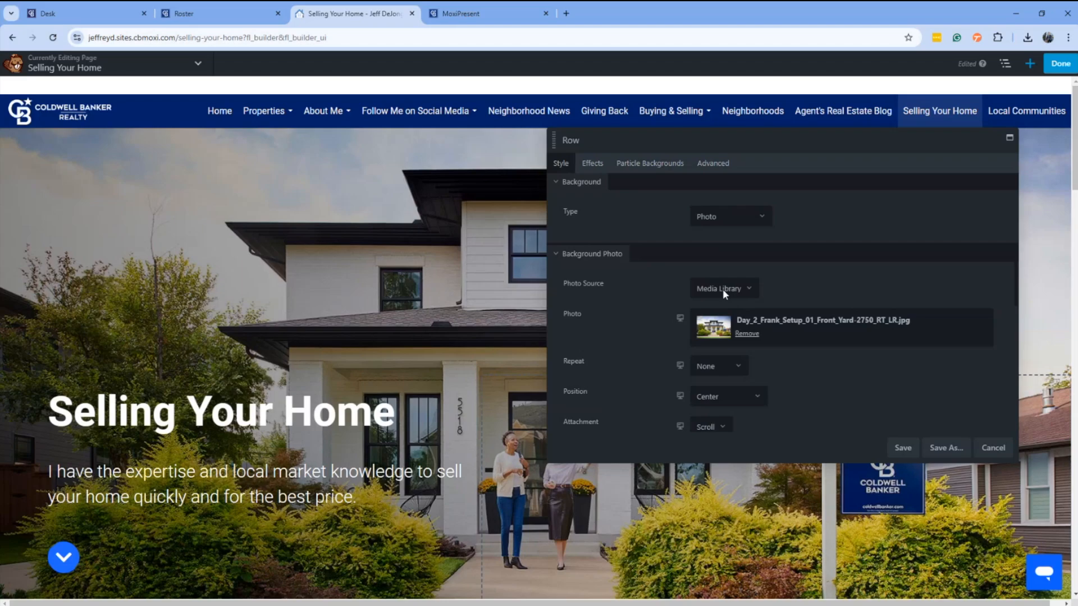
{"action": "left_click", "coordinate": [749, 334]}
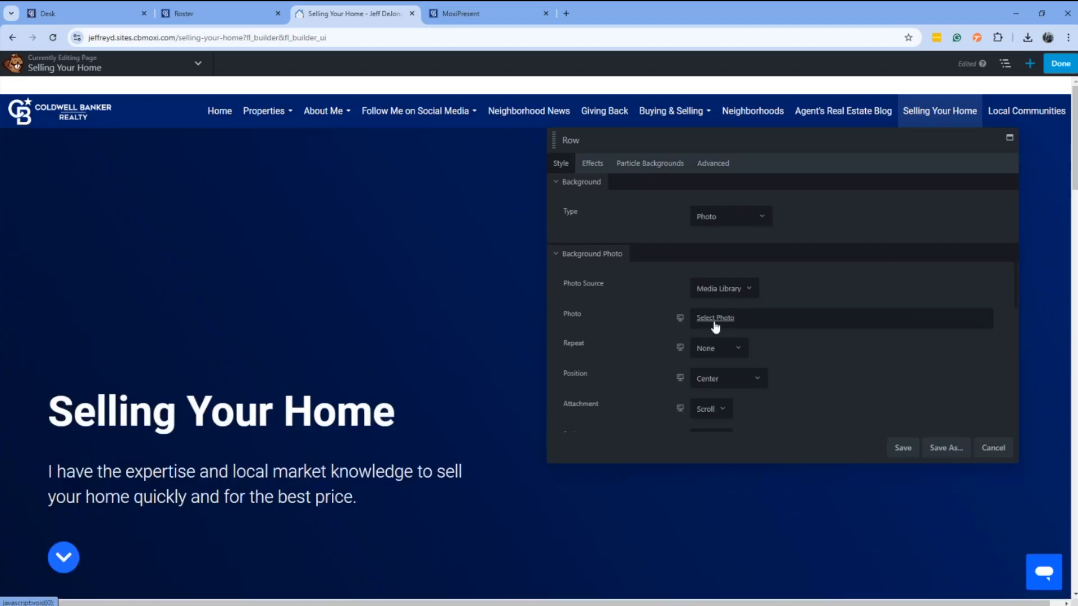
{"action": "left_click", "coordinate": [715, 318]}
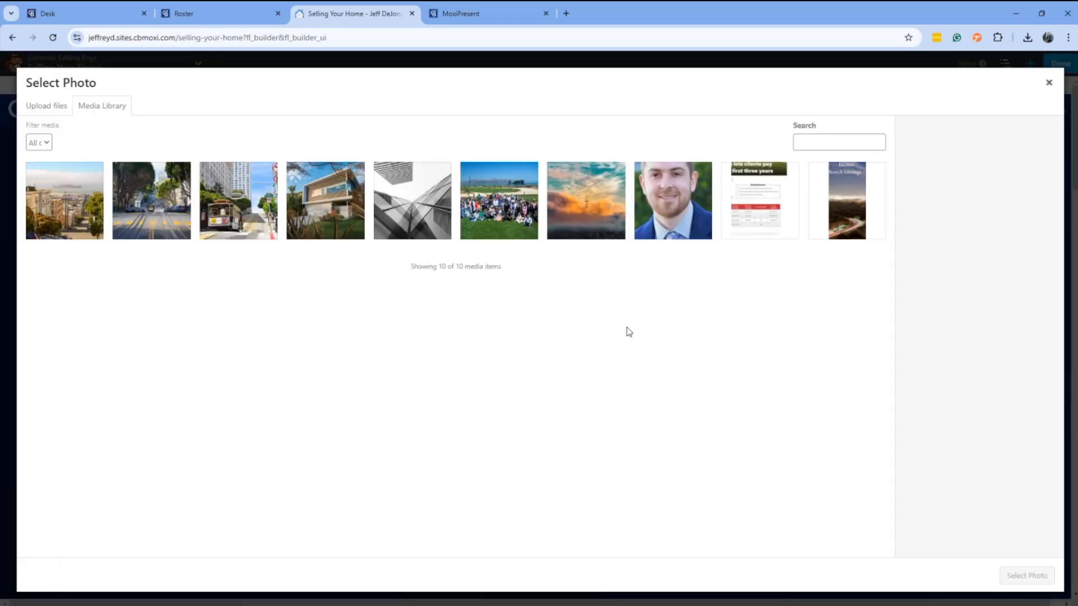
{"action": "left_click", "coordinate": [173, 206]}
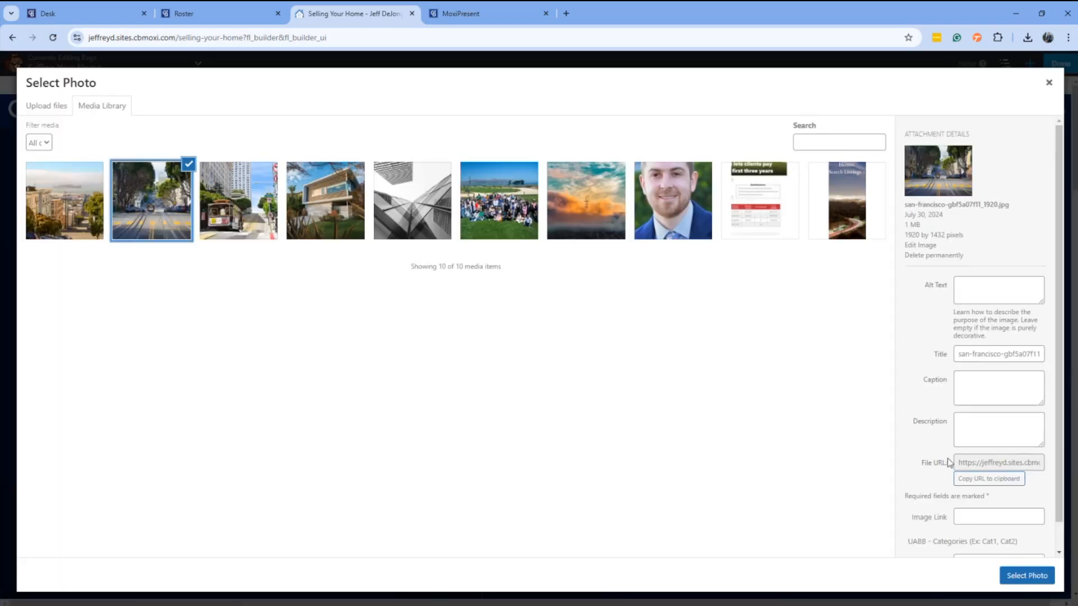
{"action": "left_click", "coordinate": [1012, 577]}
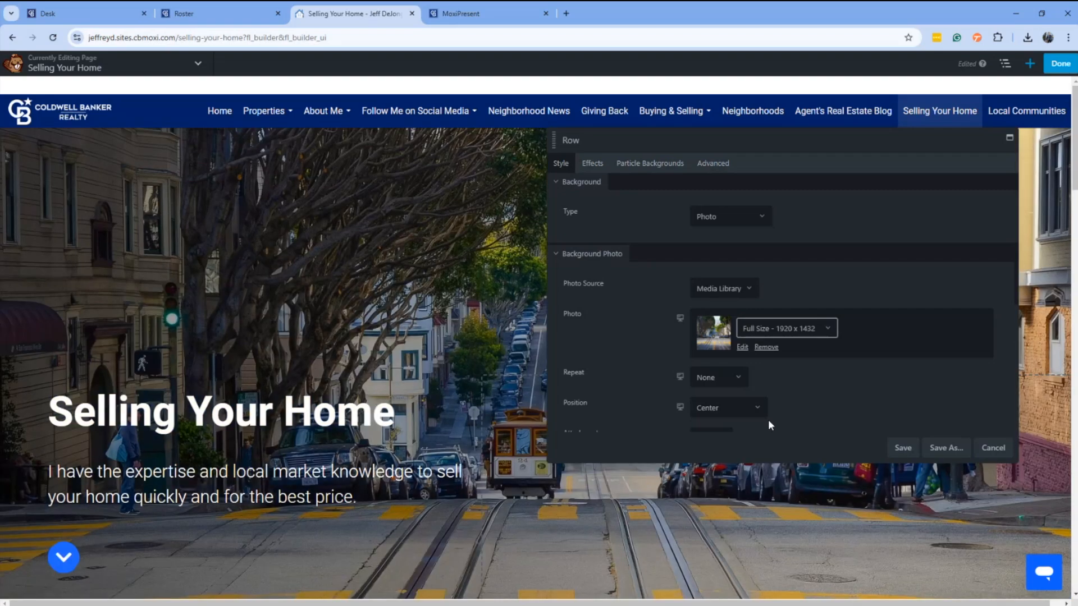
{"action": "left_click", "coordinate": [901, 449]}
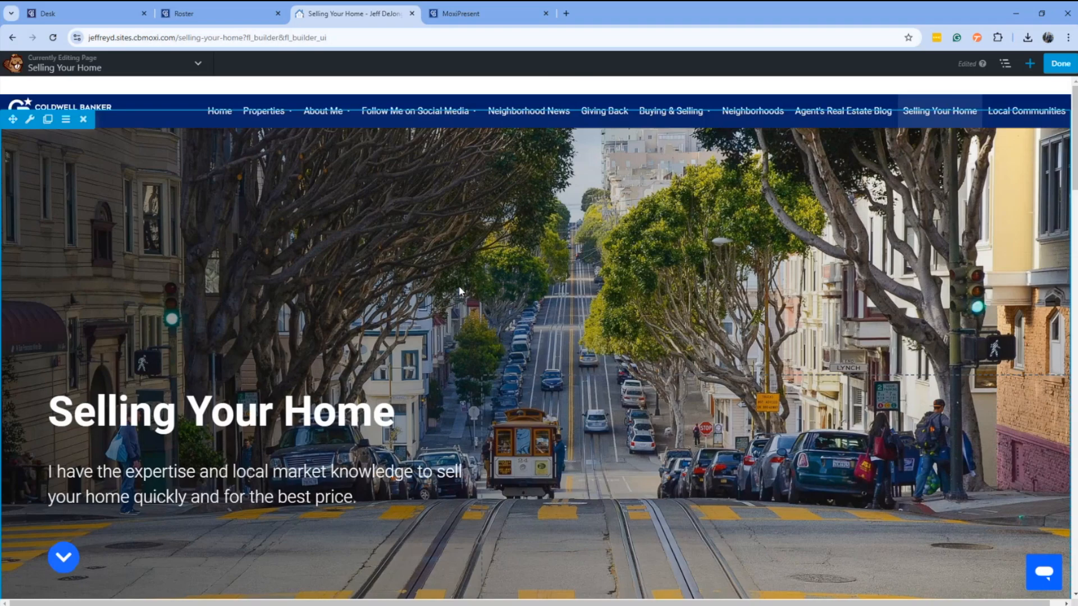
Step: Look over the template's remaining sections down to the Contact Me button and publish the Selling Your Home page
{"action": "scroll", "coordinate": [459, 285], "scroll_direction": "down", "scroll_amount": 6}
{"action": "scroll", "coordinate": [478, 254], "scroll_direction": "down", "scroll_amount": 6}
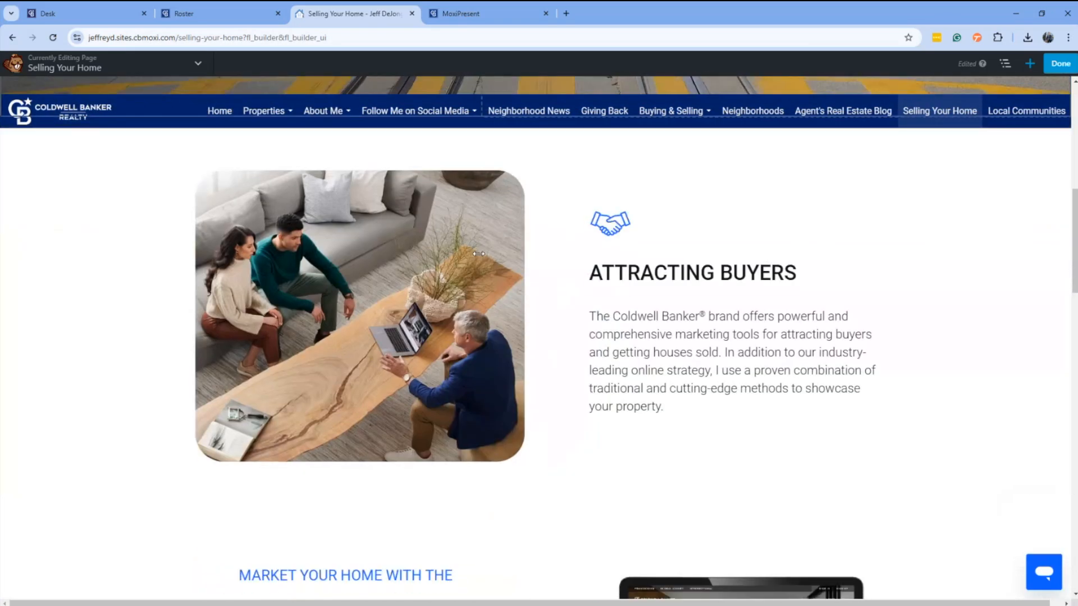
{"action": "scroll", "coordinate": [480, 260], "scroll_direction": "down", "scroll_amount": 2}
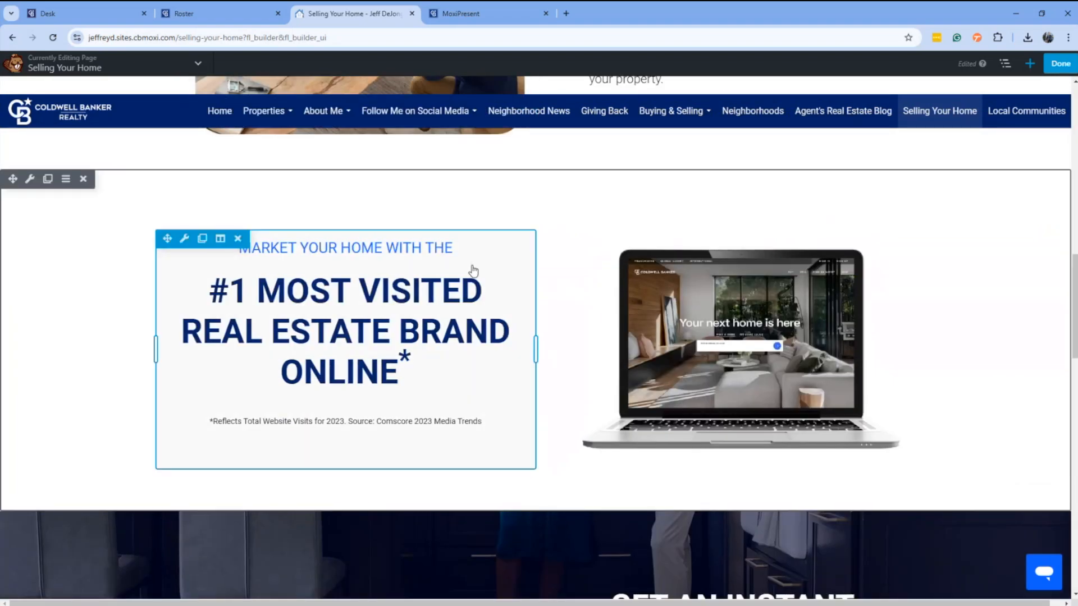
{"action": "scroll", "coordinate": [559, 254], "scroll_direction": "down", "scroll_amount": 4}
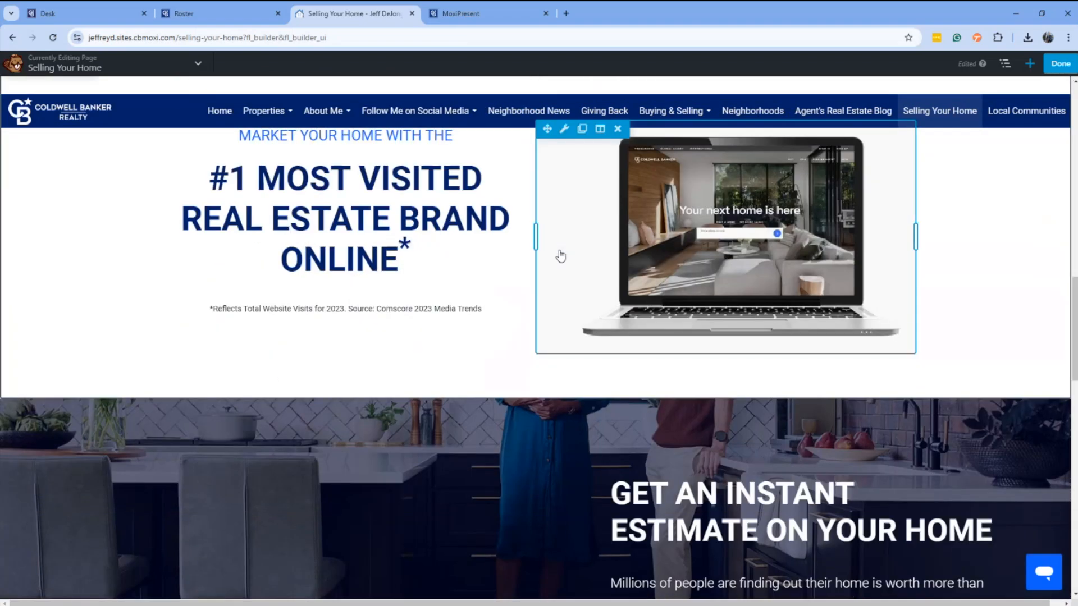
{"action": "scroll", "coordinate": [560, 256], "scroll_direction": "down", "scroll_amount": 7}
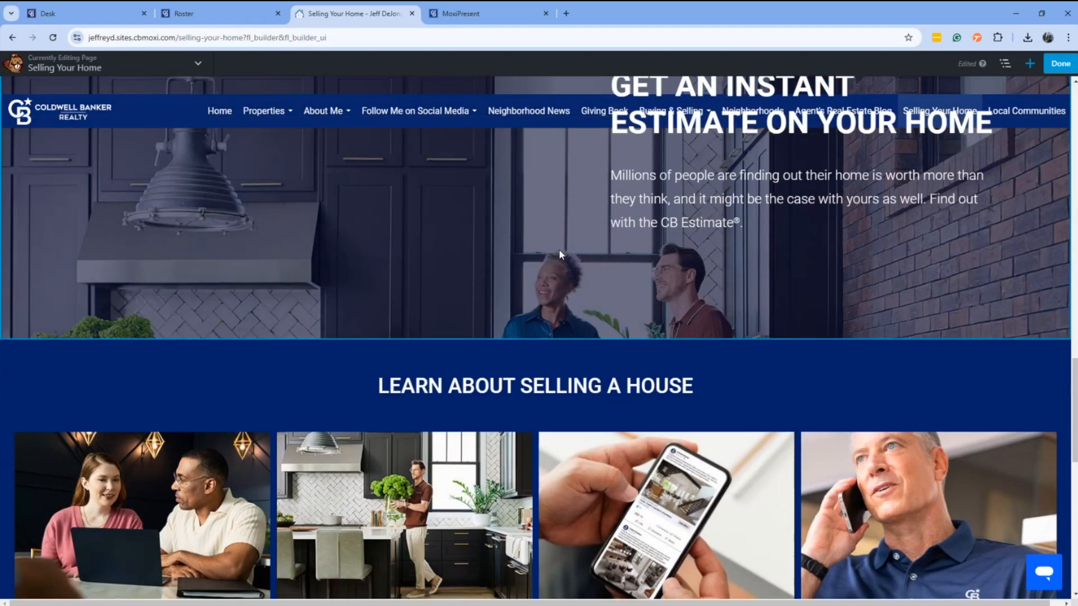
{"action": "scroll", "coordinate": [560, 256], "scroll_direction": "down", "scroll_amount": 9}
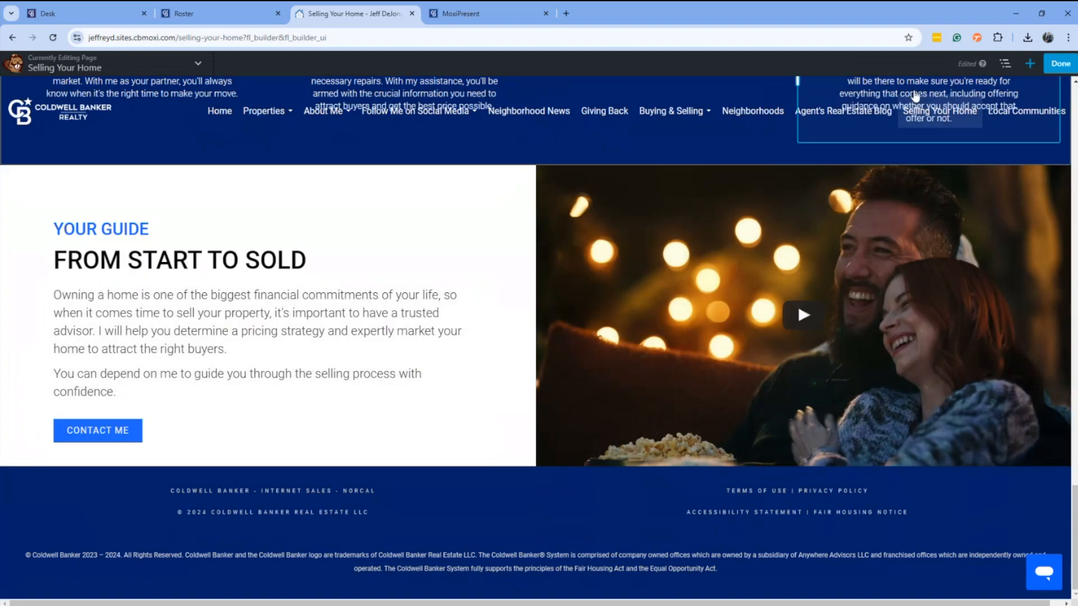
{"action": "left_click", "coordinate": [1059, 64]}
{"action": "left_click", "coordinate": [1011, 66]}
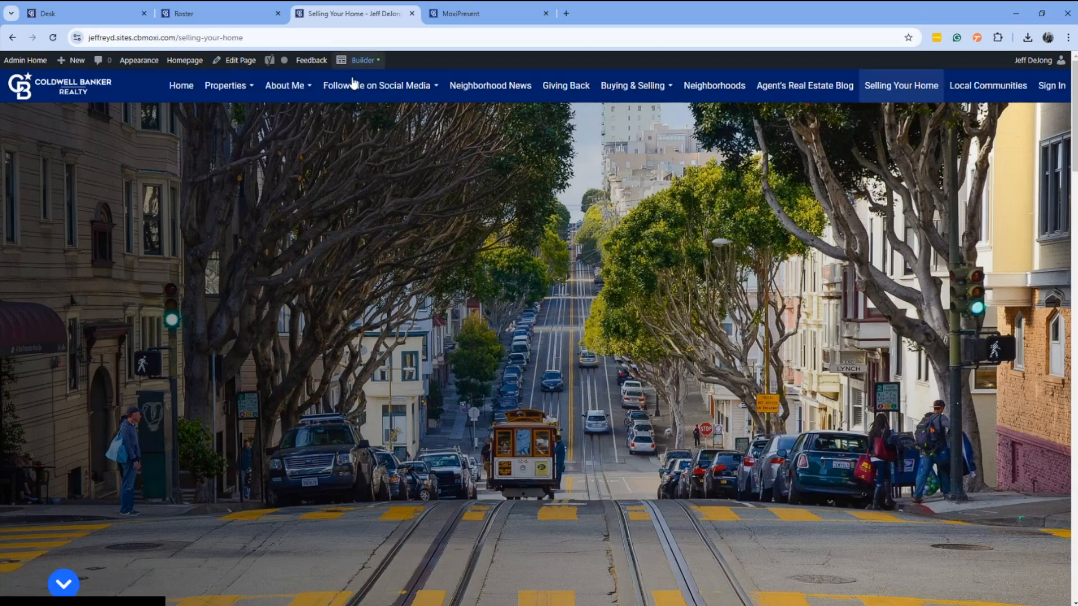
Step: Open the site's Contact Me page, copy its web address and return to the Selling Your Home page
{"action": "mouse_move", "coordinate": [287, 85]}
{"action": "left_click", "coordinate": [301, 175]}
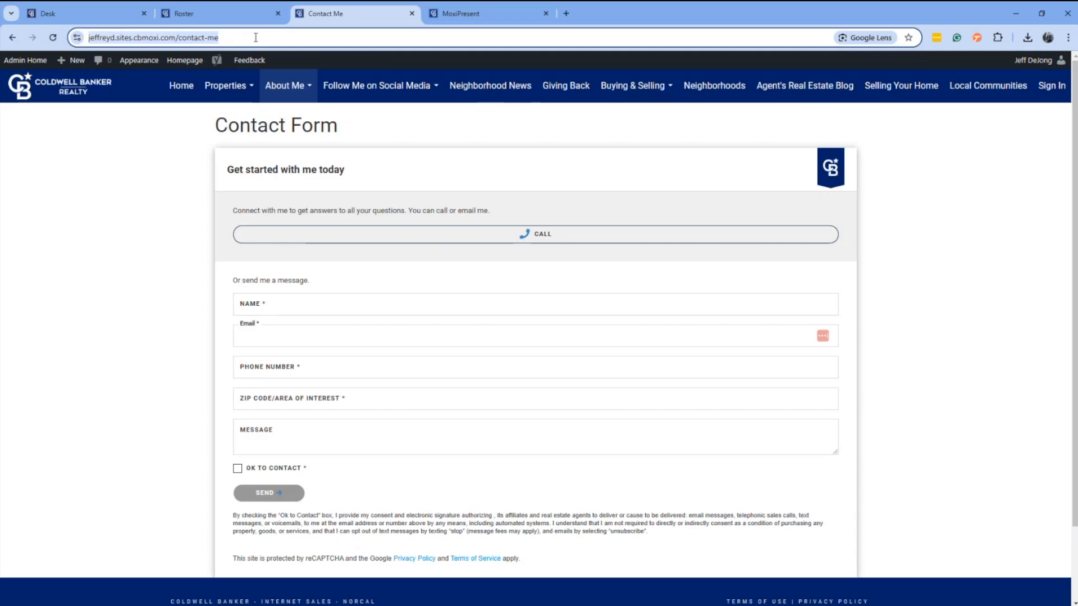
{"action": "left_click", "coordinate": [901, 85]}
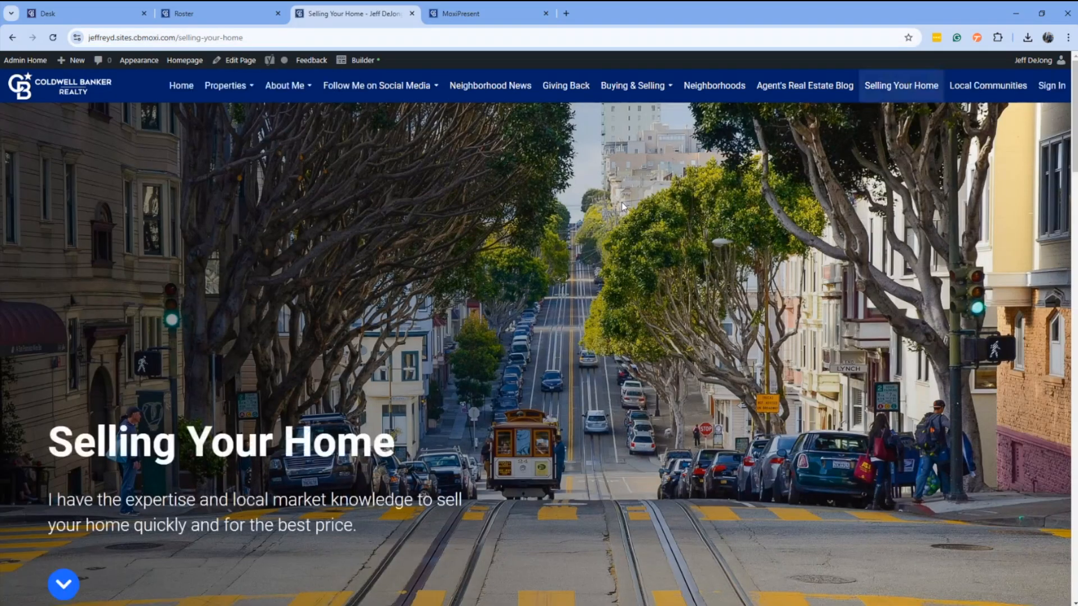
Step: Edit the page in the builder, link the Contact Me button to the copied contact-me address opening in a new window, and save the button
{"action": "left_click", "coordinate": [494, 87]}
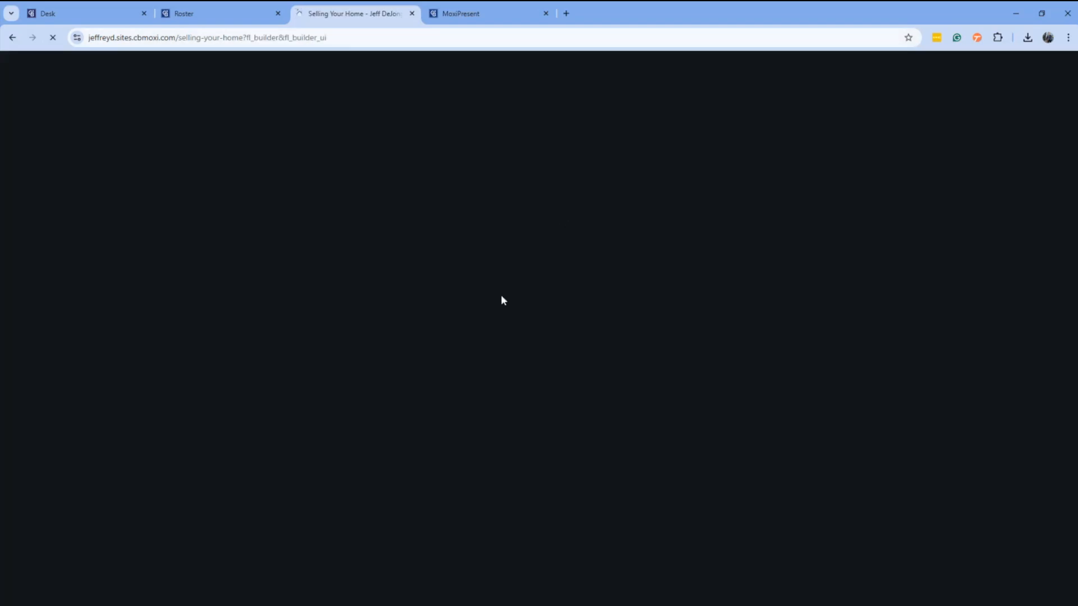
{"action": "scroll", "coordinate": [507, 291], "scroll_direction": "down", "scroll_amount": 15}
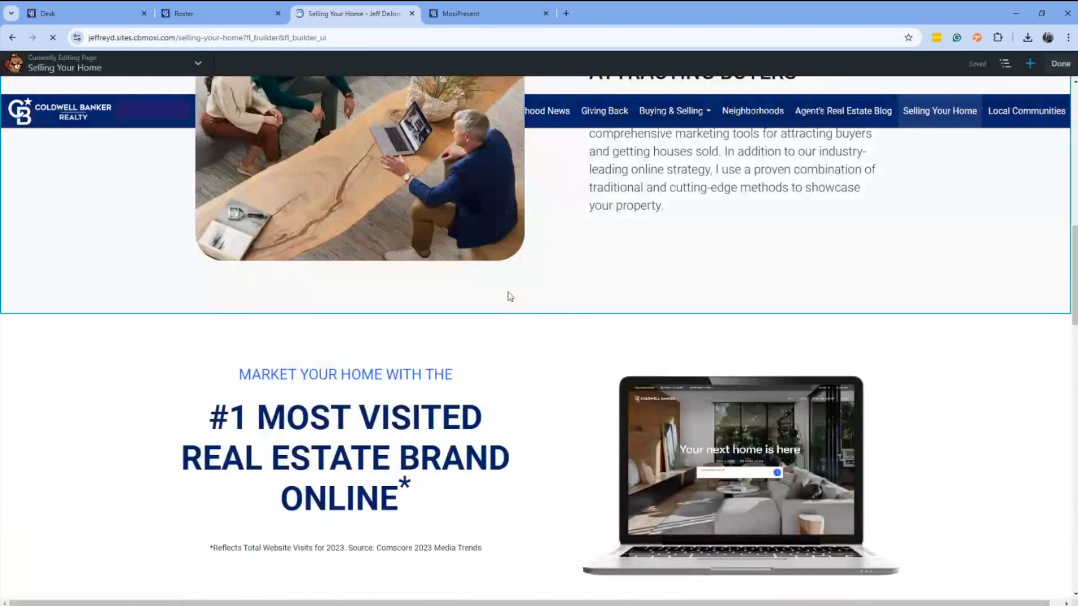
{"action": "scroll", "coordinate": [509, 297], "scroll_direction": "down", "scroll_amount": 10}
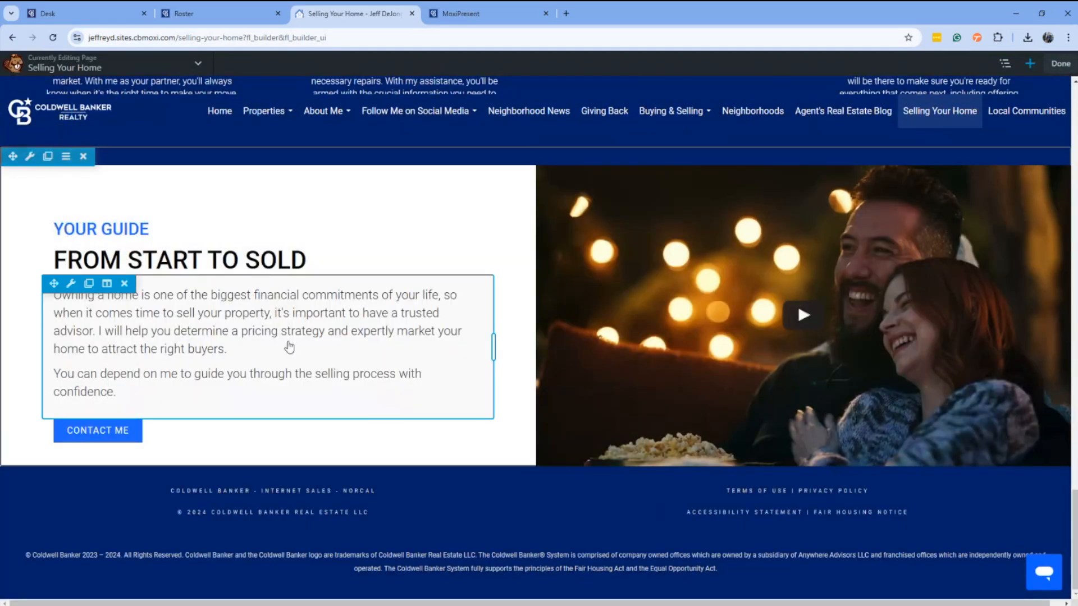
{"action": "left_click", "coordinate": [71, 428]}
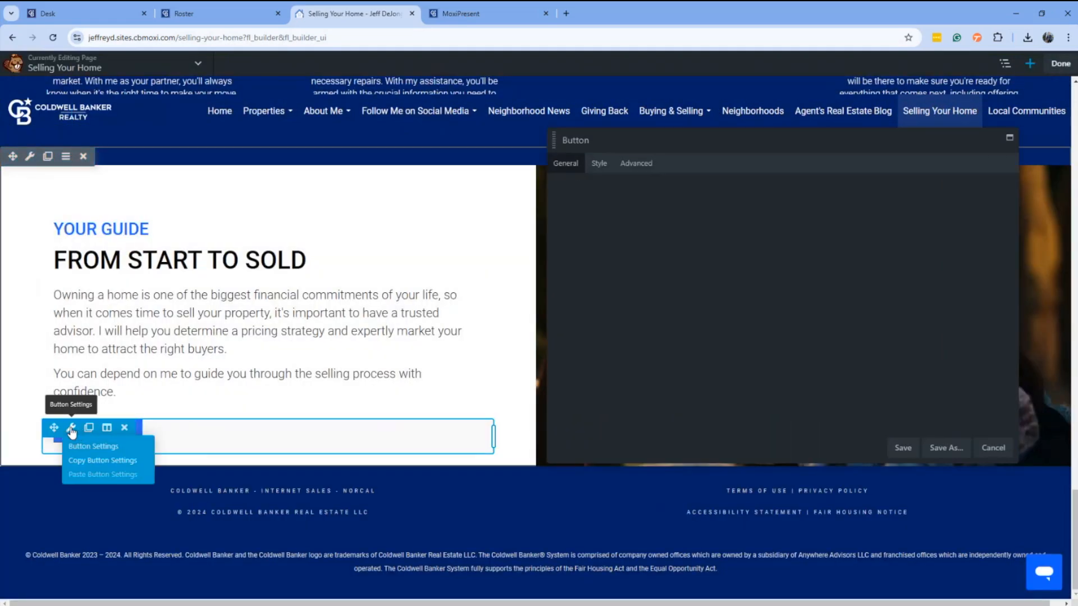
{"action": "left_click", "coordinate": [809, 291]}
{"action": "type", "text": "https://jeffreyd.sites.cbmoxi.com/contact-me"}
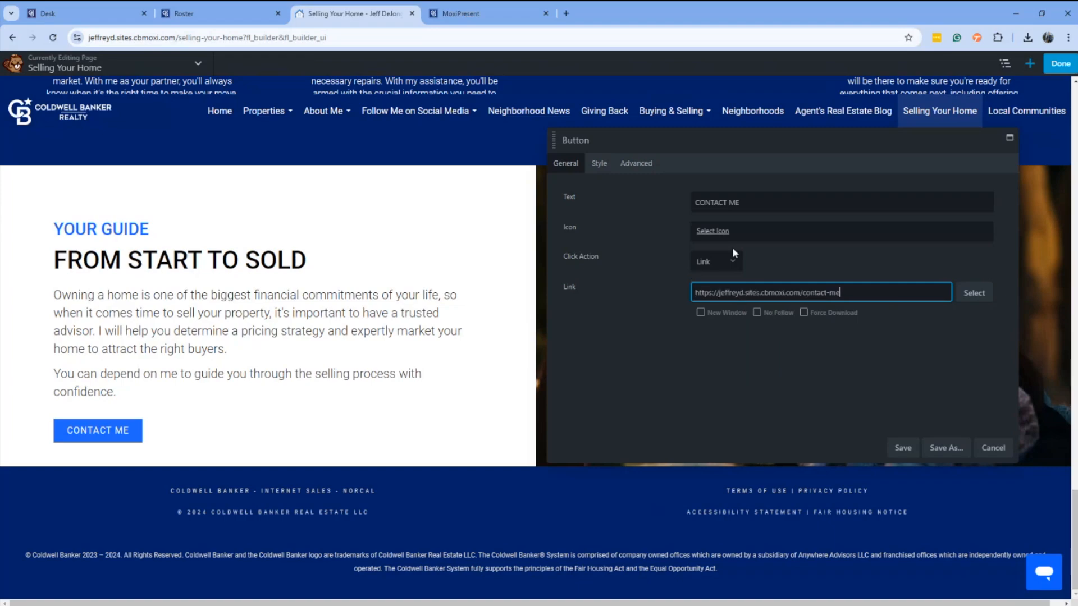
{"action": "left_click", "coordinate": [700, 313]}
{"action": "left_click", "coordinate": [903, 449]}
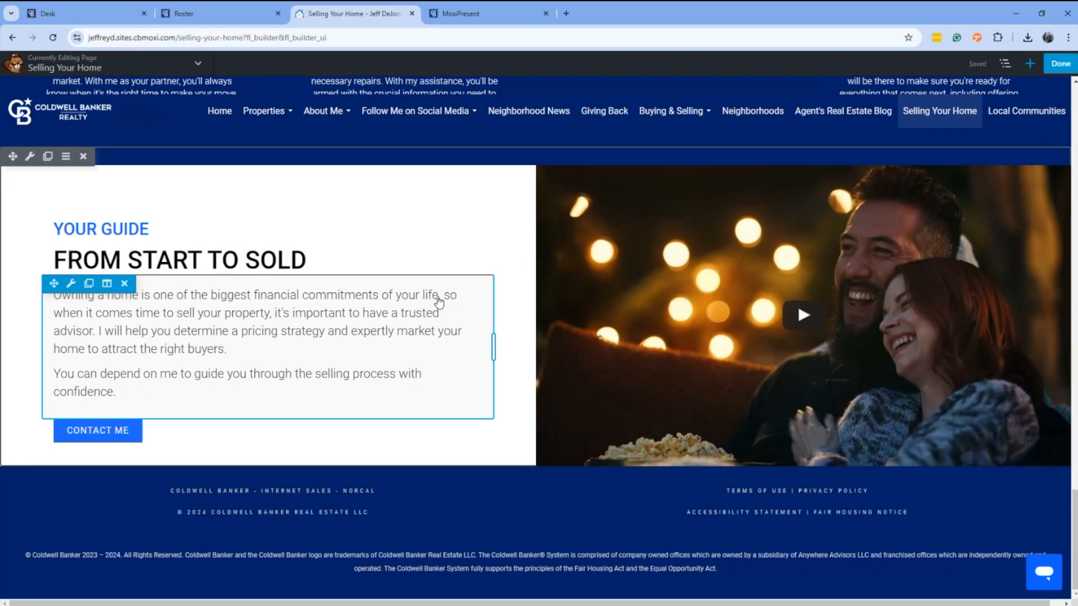
Step: Review the page's sections from Attracting Buyers through Learn About Selling a House to the From Start to Sold section
{"action": "scroll", "coordinate": [435, 303], "scroll_direction": "up", "scroll_amount": 10}
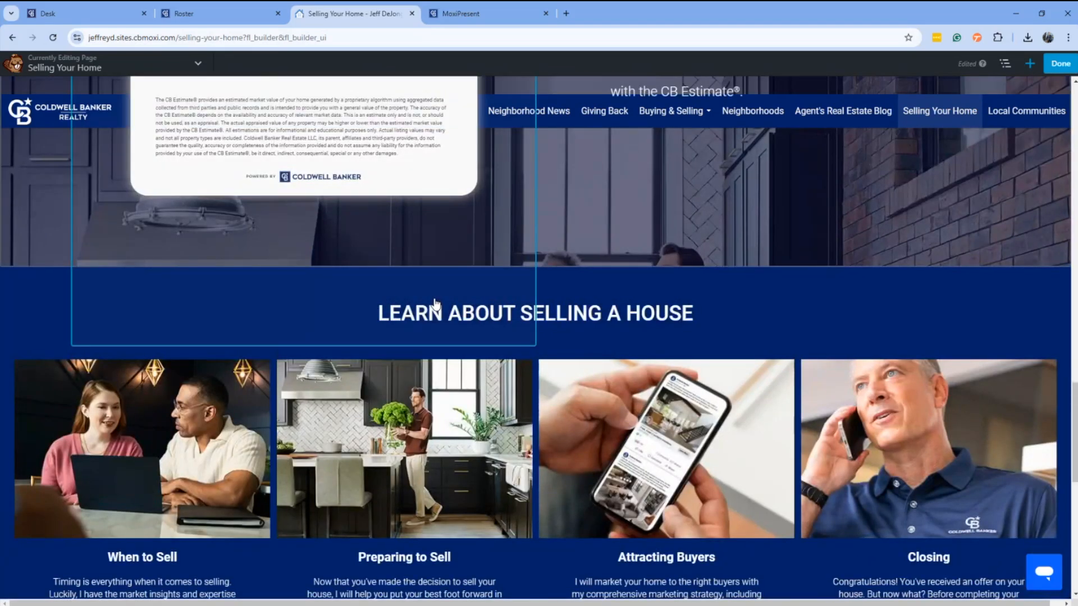
{"action": "scroll", "coordinate": [435, 303], "scroll_direction": "up", "scroll_amount": 10}
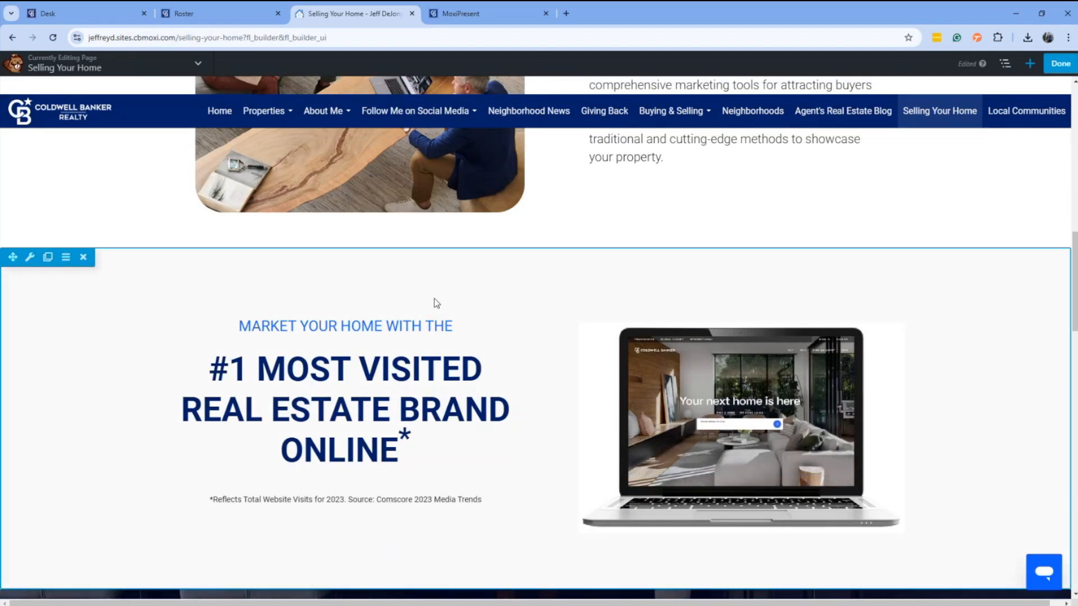
{"action": "scroll", "coordinate": [436, 302], "scroll_direction": "up", "scroll_amount": 3}
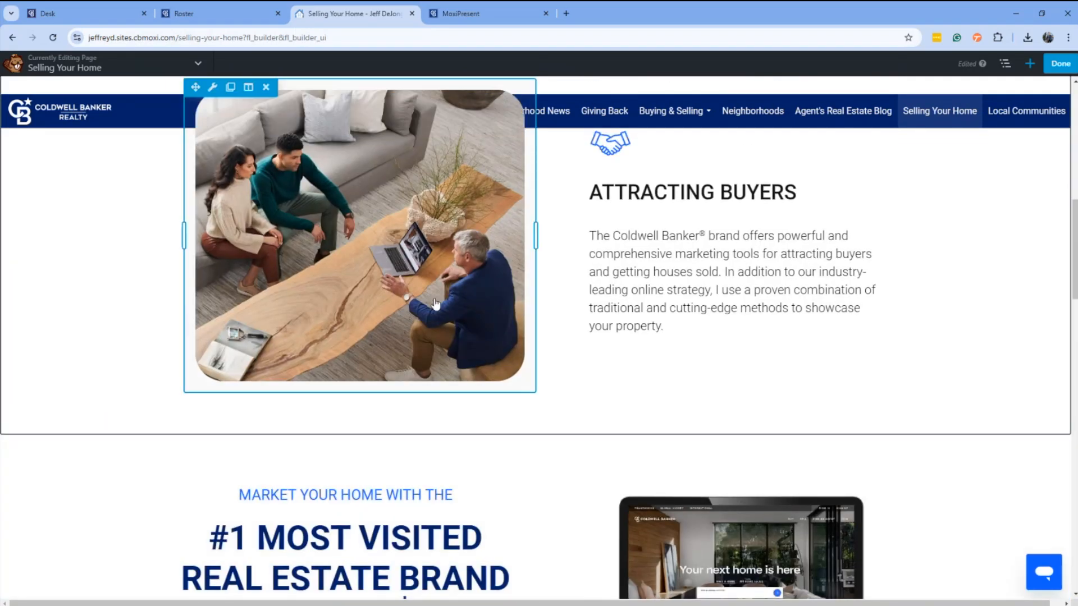
{"action": "scroll", "coordinate": [436, 304], "scroll_direction": "up", "scroll_amount": 1}
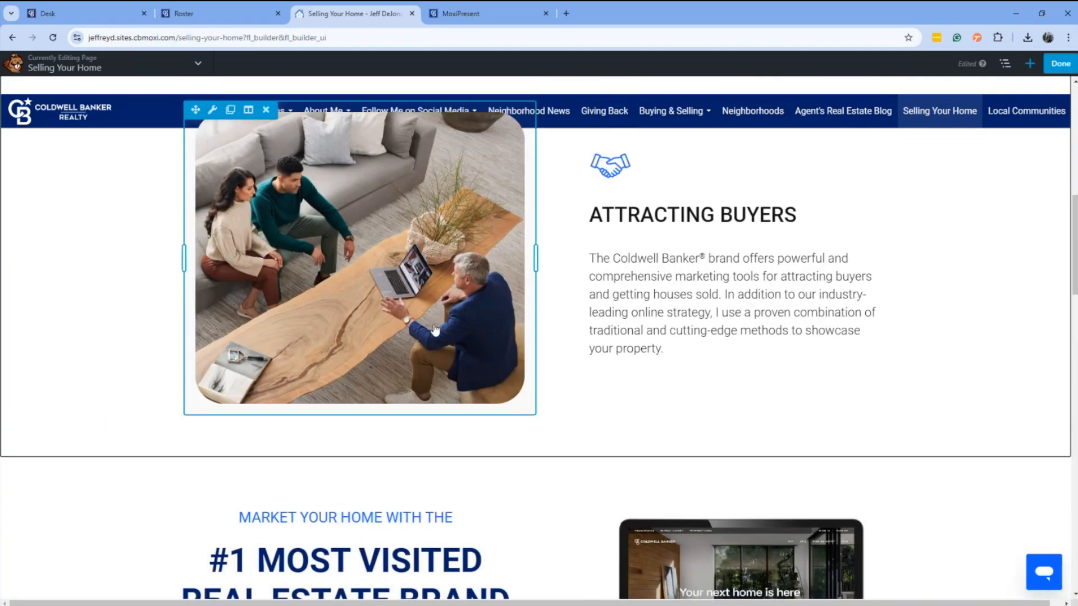
{"action": "scroll", "coordinate": [435, 328], "scroll_direction": "up", "scroll_amount": 7}
{"action": "scroll", "coordinate": [435, 328], "scroll_direction": "down", "scroll_amount": 16}
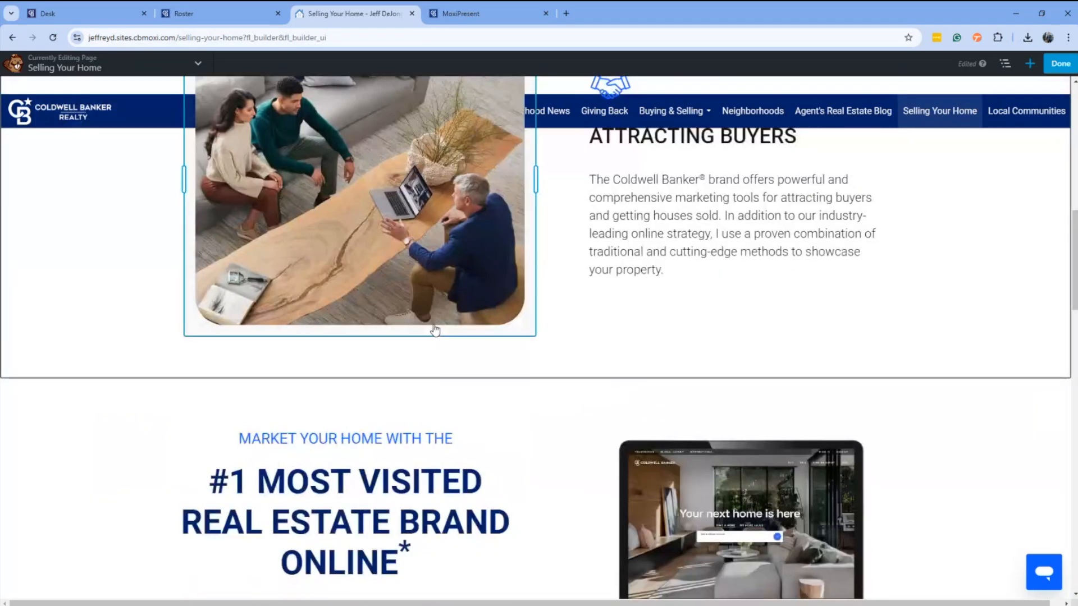
{"action": "scroll", "coordinate": [435, 331], "scroll_direction": "down", "scroll_amount": 10}
{"action": "scroll", "coordinate": [566, 194], "scroll_direction": "up", "scroll_amount": 2}
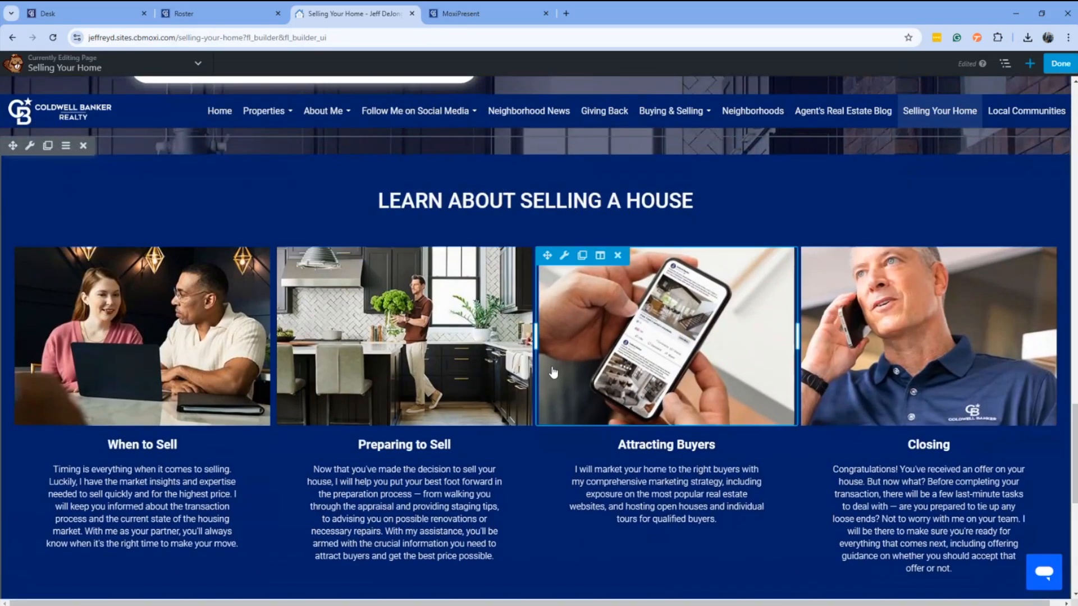
{"action": "scroll", "coordinate": [553, 373], "scroll_direction": "down", "scroll_amount": 3}
{"action": "scroll", "coordinate": [553, 373], "scroll_direction": "down", "scroll_amount": 5}
{"action": "scroll", "coordinate": [496, 366], "scroll_direction": "up", "scroll_amount": 2}
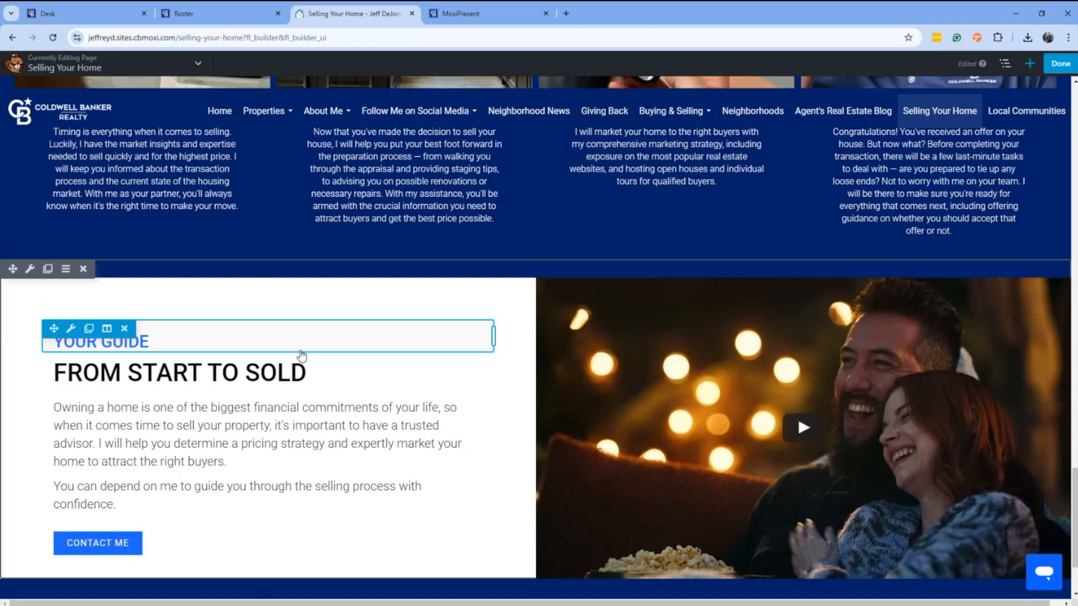
Step: Switch to MoxiPresent and start a new presentation of the Seller type
{"action": "left_click", "coordinate": [450, 17]}
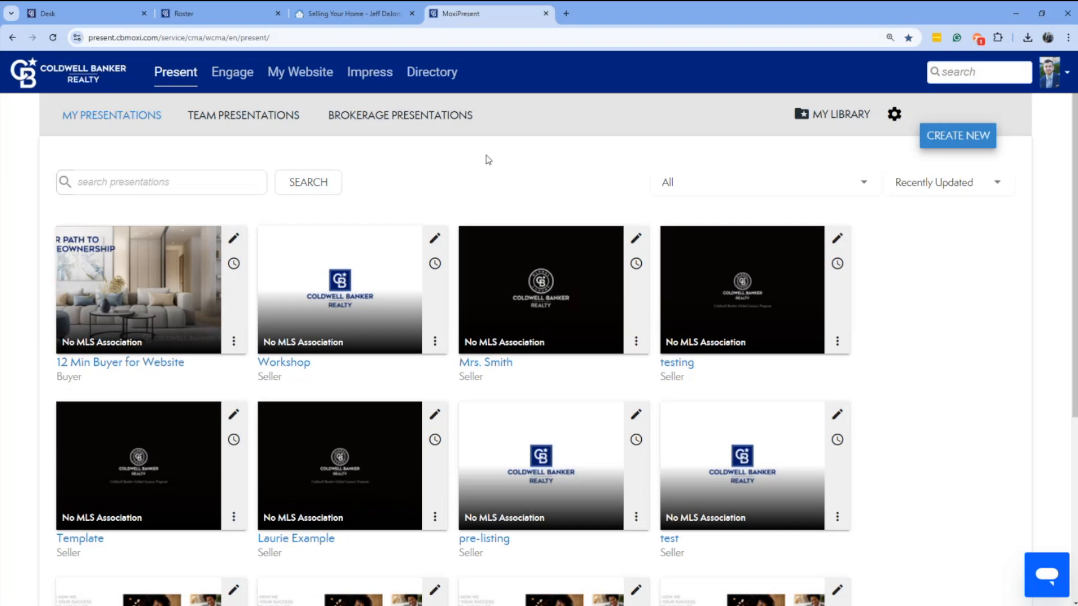
{"action": "key", "text": "ctrl+2"}
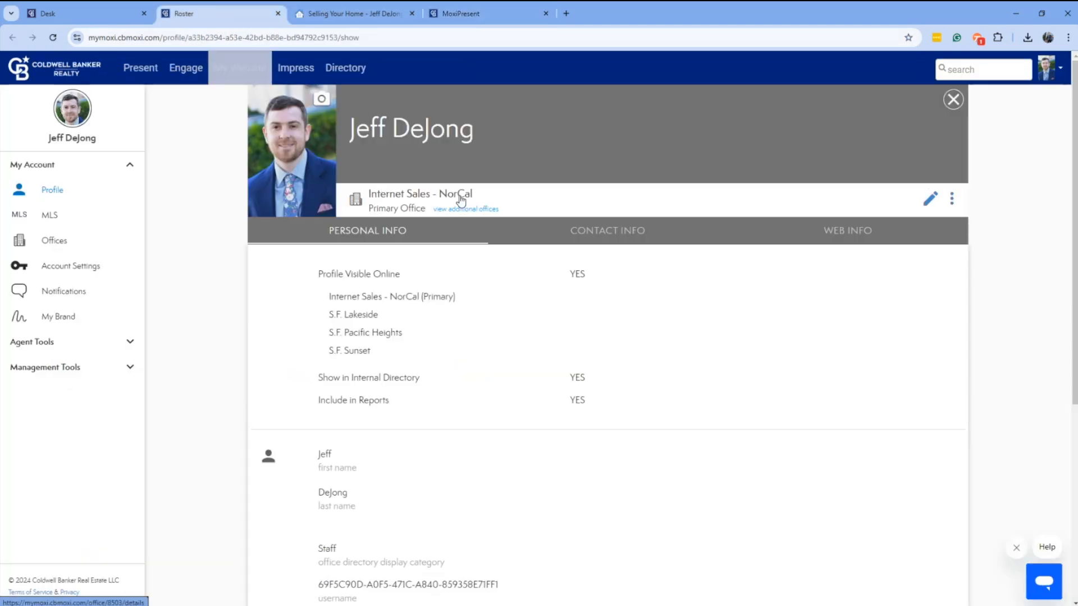
{"action": "left_click", "coordinate": [141, 75]}
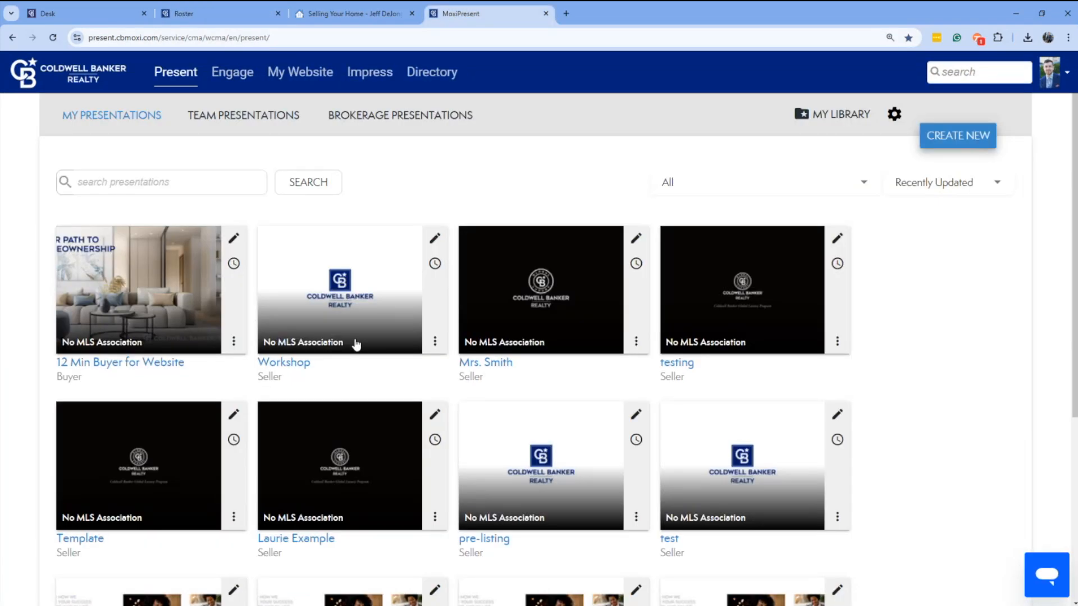
{"action": "left_click", "coordinate": [953, 141]}
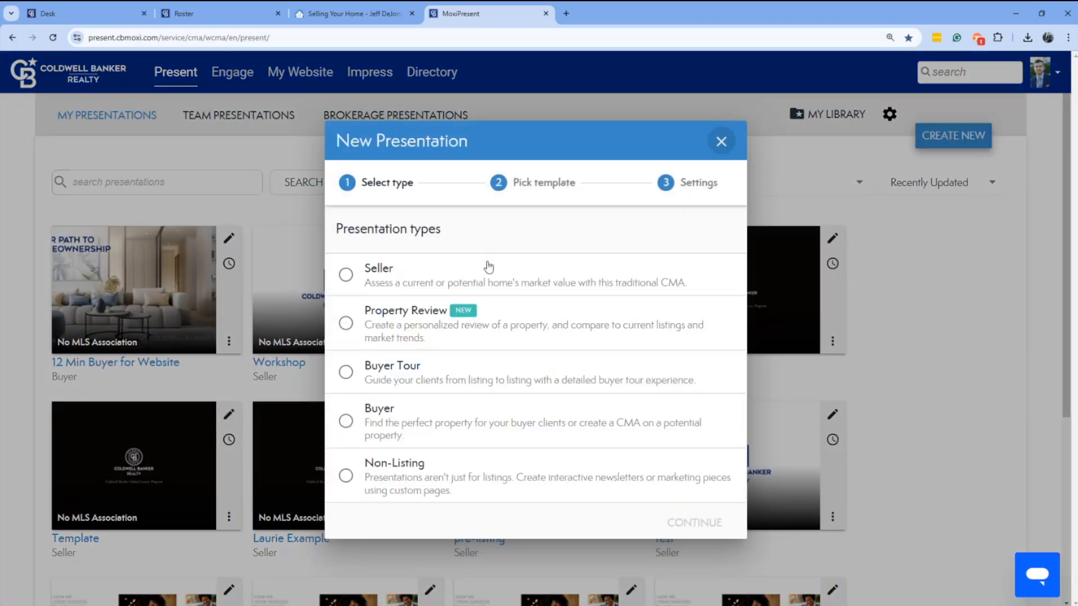
{"action": "left_click", "coordinate": [346, 275]}
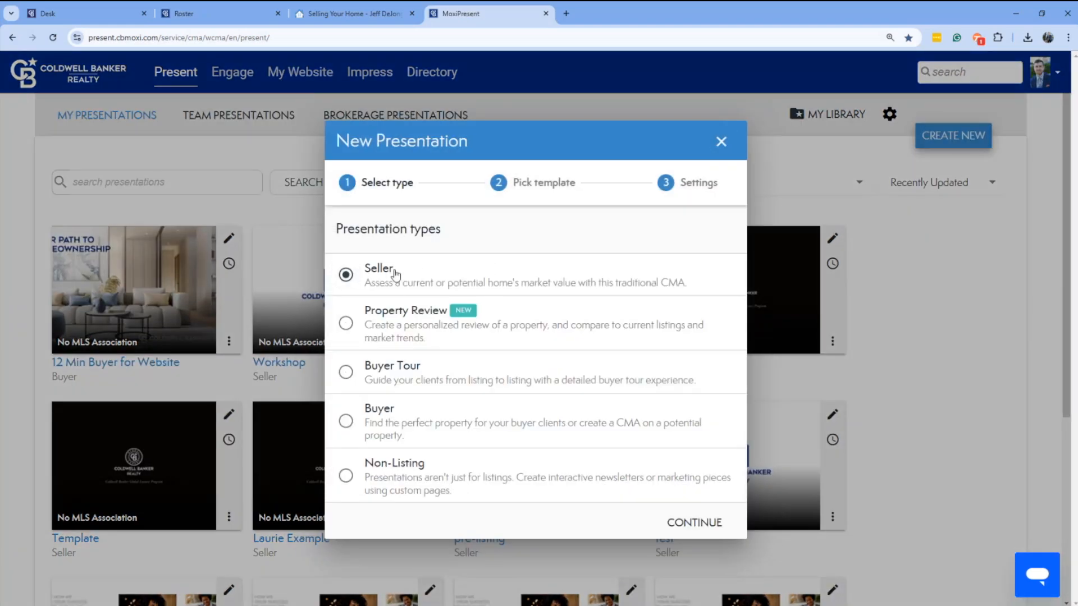
{"action": "left_click", "coordinate": [694, 523]}
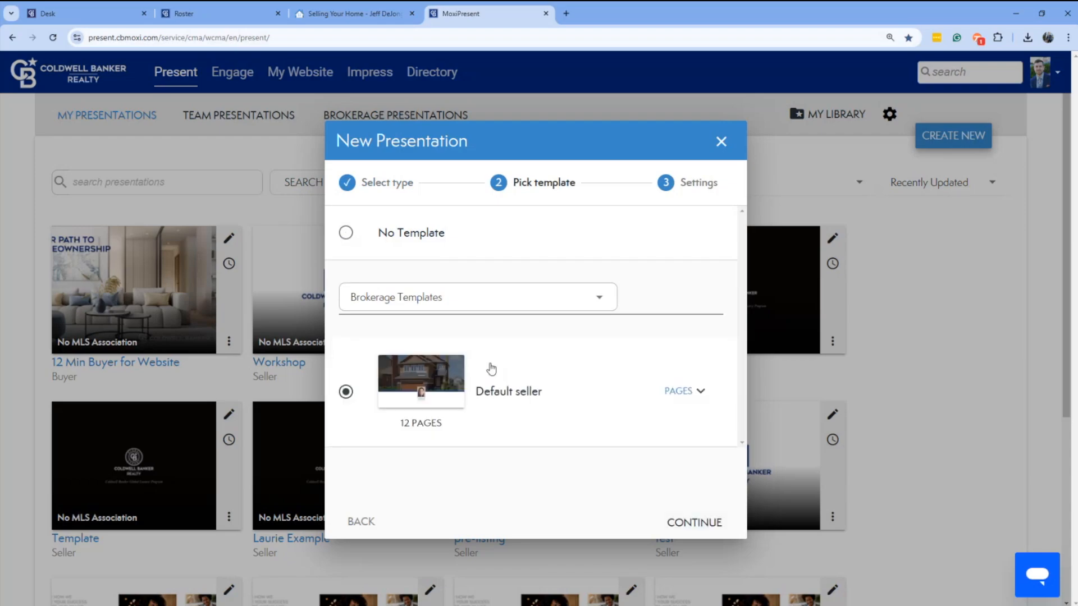
Step: Choose the Pre-Listing | California template from the Coldwell Banker (parent company) Templates for the new presentation
{"action": "left_click", "coordinate": [449, 303]}
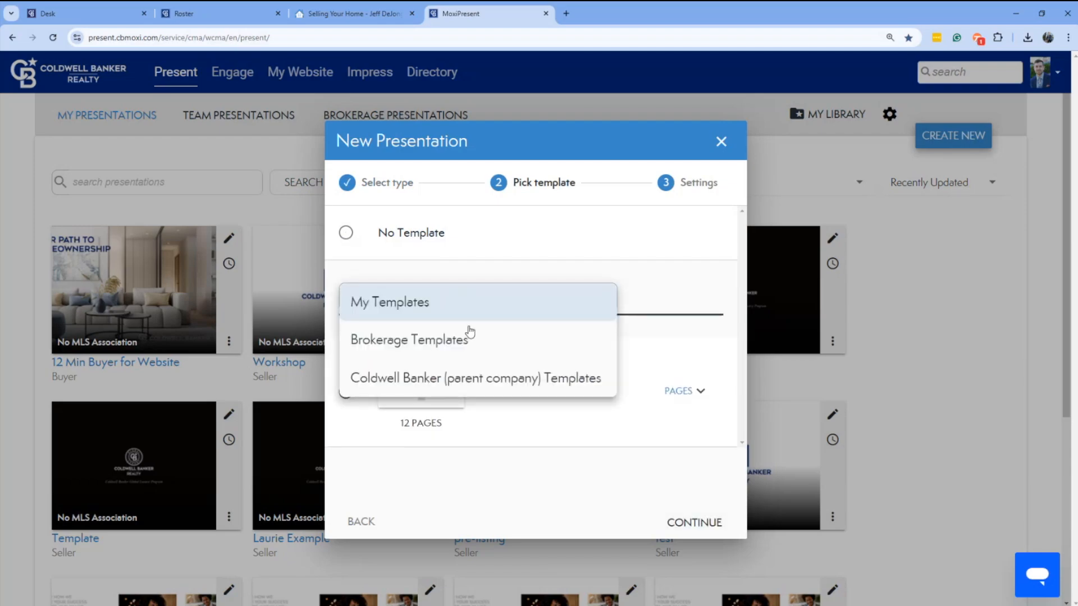
{"action": "left_click", "coordinate": [437, 380]}
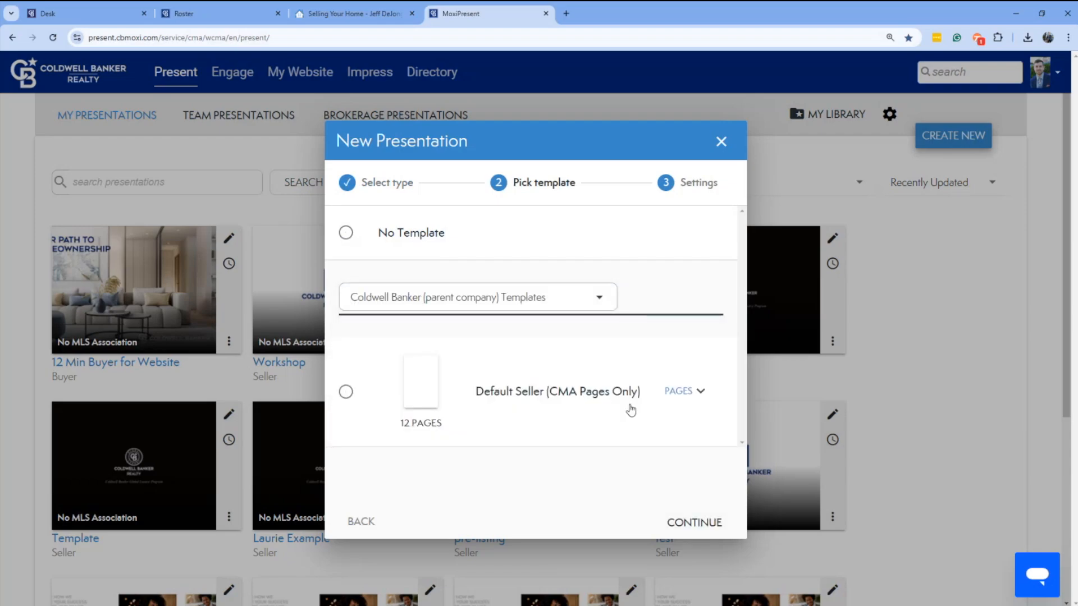
{"action": "scroll", "coordinate": [624, 379], "scroll_direction": "down", "scroll_amount": 8}
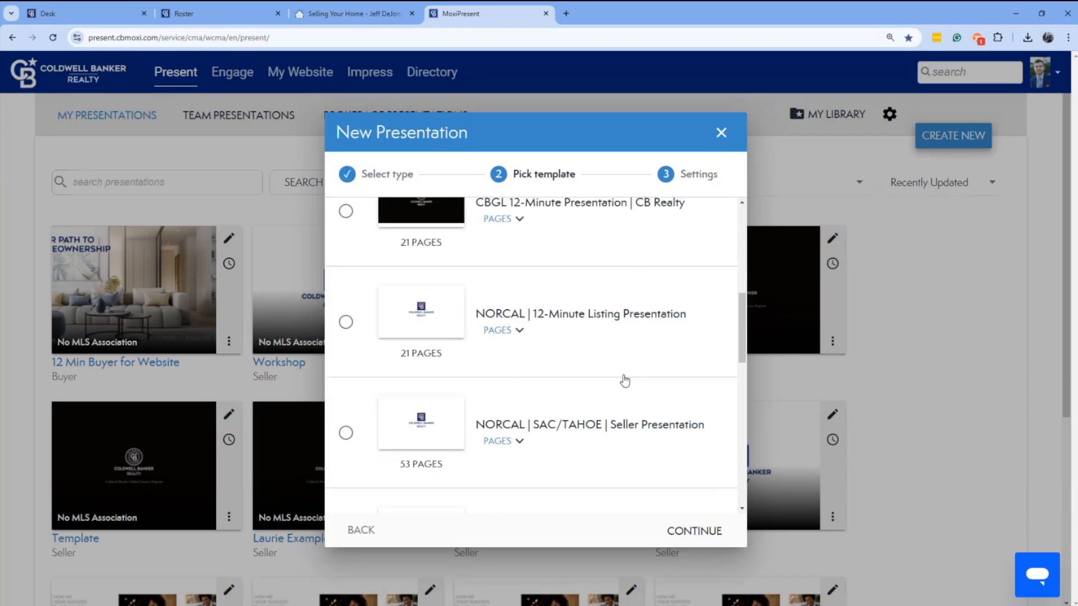
{"action": "scroll", "coordinate": [624, 377], "scroll_direction": "down", "scroll_amount": 7}
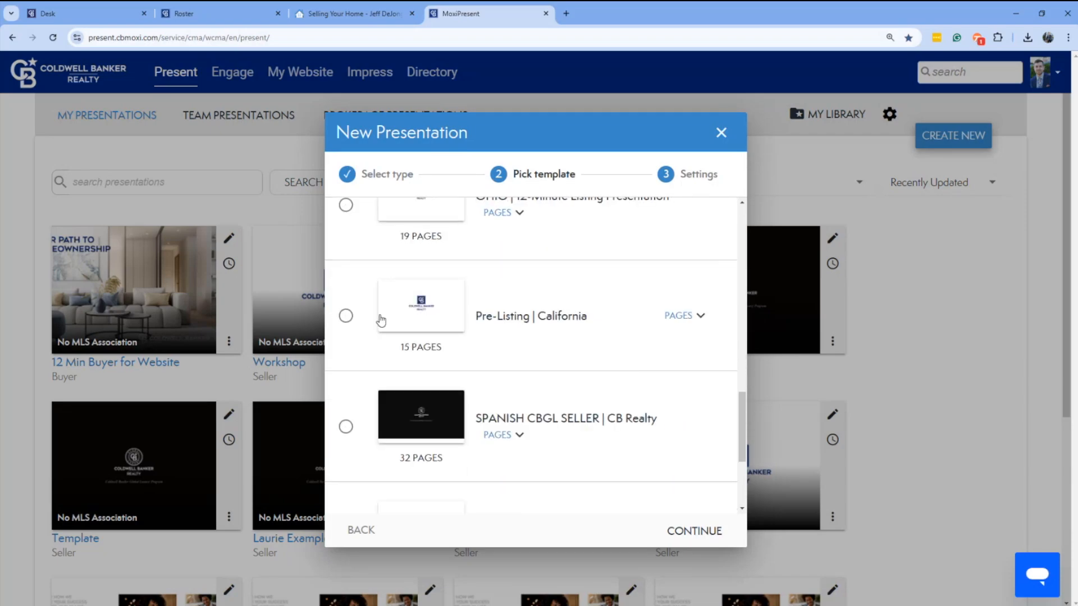
{"action": "left_click", "coordinate": [348, 318]}
{"action": "left_click", "coordinate": [696, 530]}
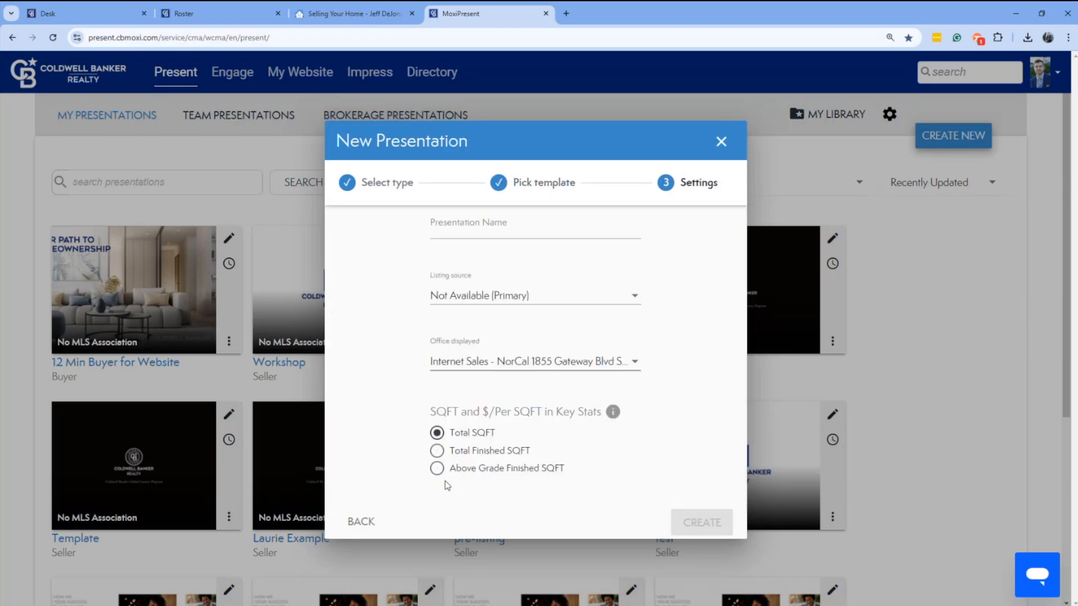
Step: Name the presentation Selling Your Home and create it
{"action": "left_click", "coordinate": [499, 232]}
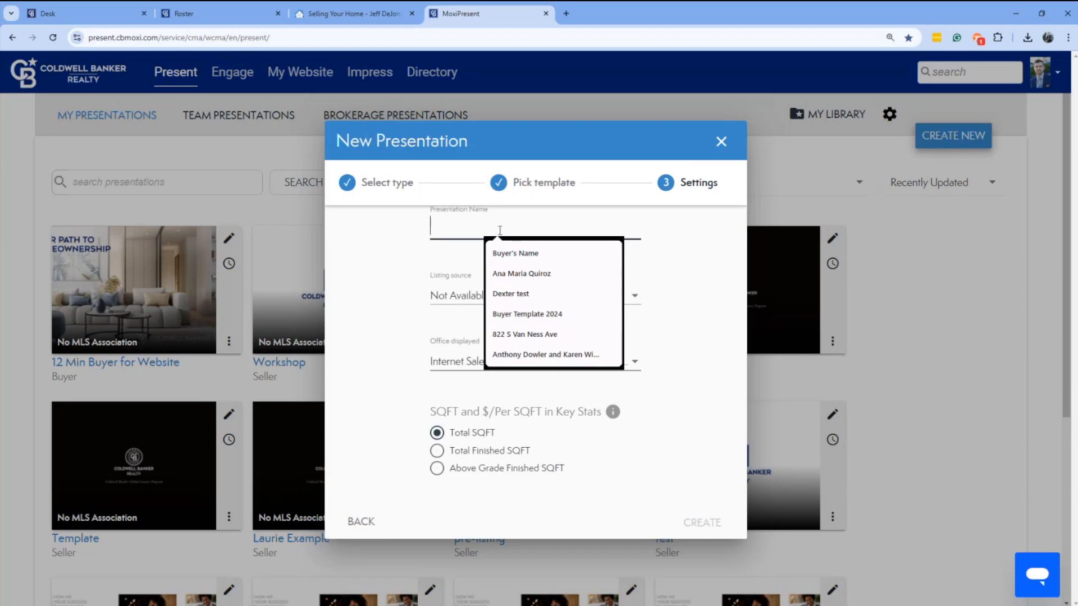
{"action": "type", "text": "Selling Your Home"}
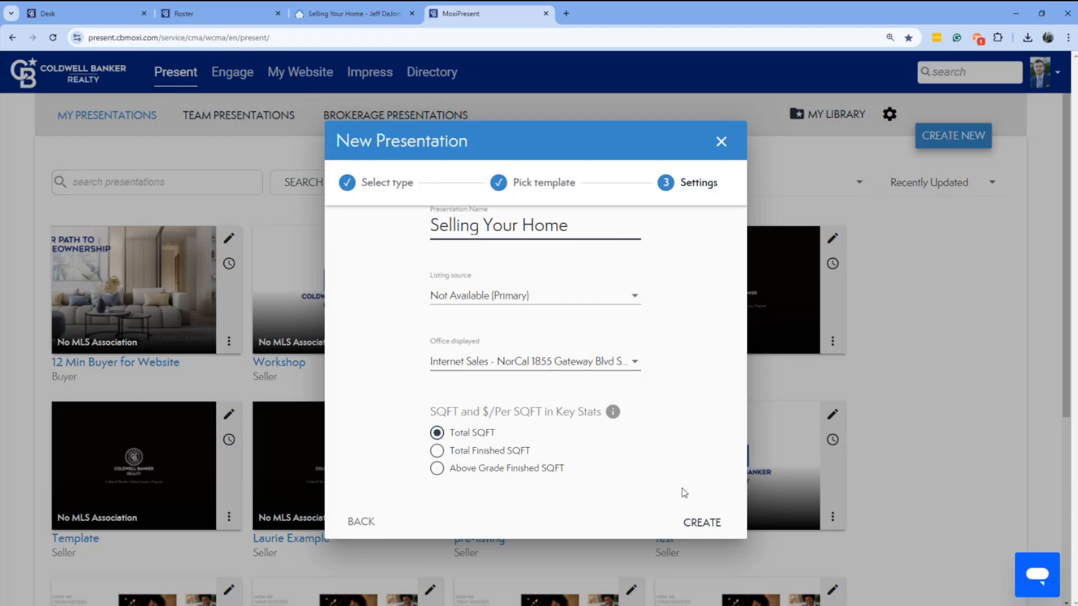
{"action": "left_click", "coordinate": [697, 526]}
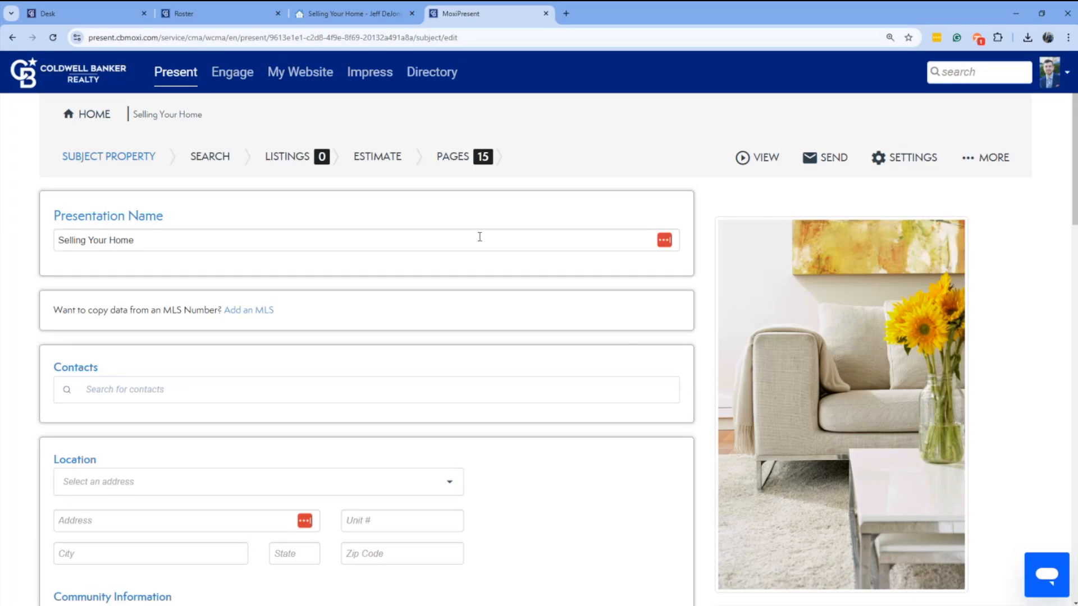
Step: Open the presentation's pages, view it in its web version and copy the web address of that view
{"action": "left_click", "coordinate": [454, 161]}
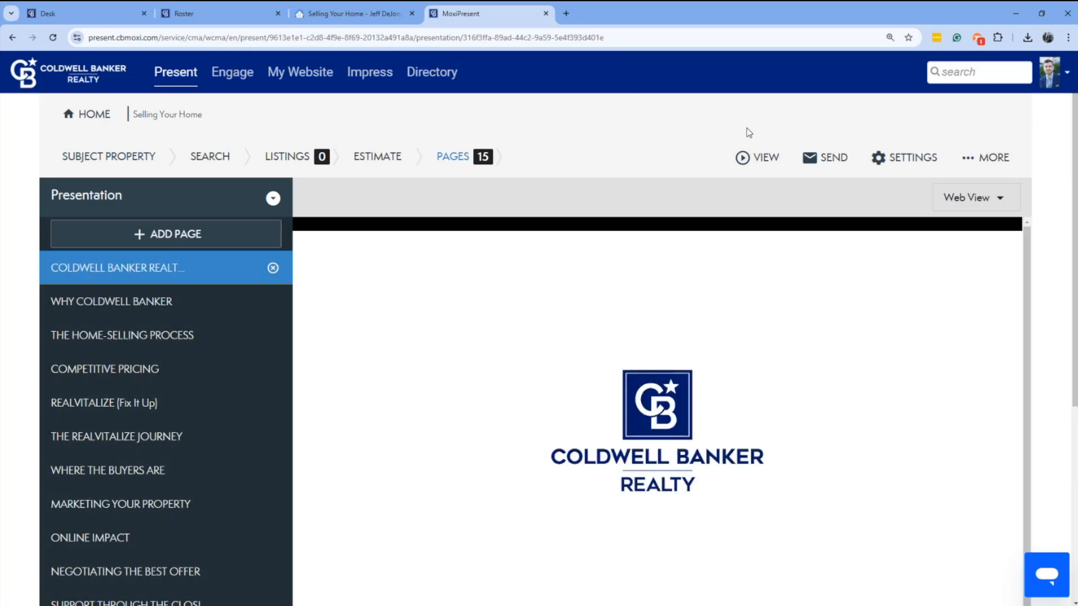
{"action": "left_click", "coordinate": [752, 157]}
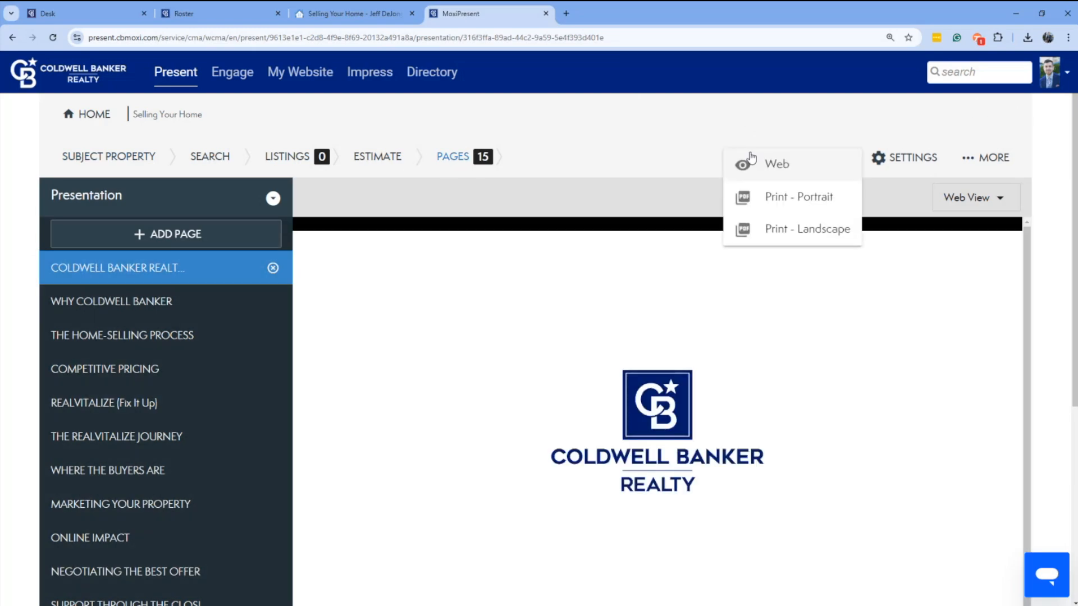
{"action": "left_click", "coordinate": [780, 165]}
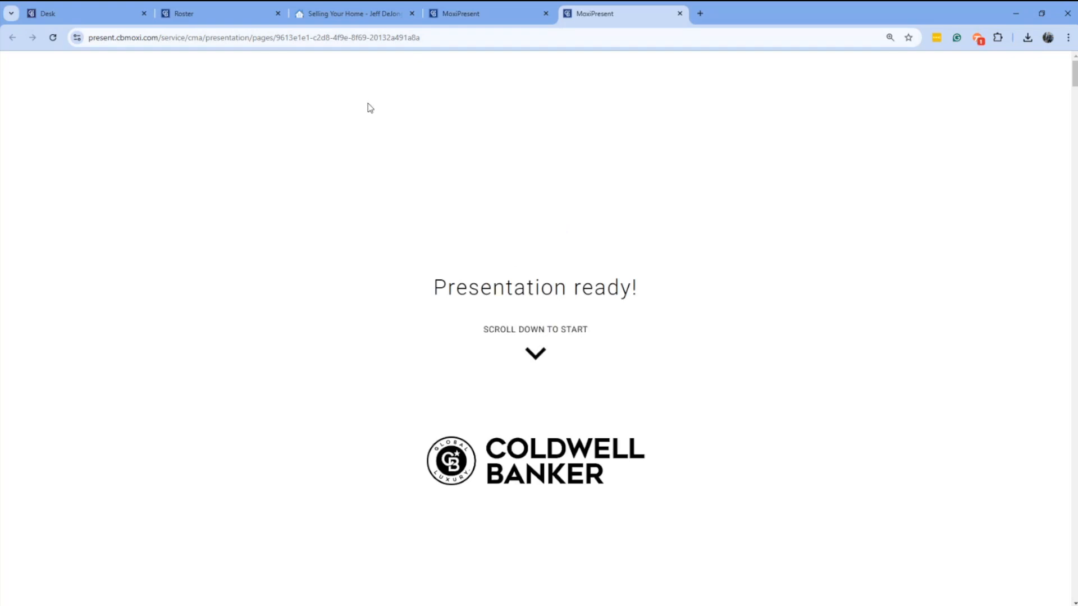
{"action": "scroll", "coordinate": [332, 257], "scroll_direction": "down", "scroll_amount": 5}
{"action": "left_click", "coordinate": [238, 37]}
{"action": "key", "text": "ctrl+c"}
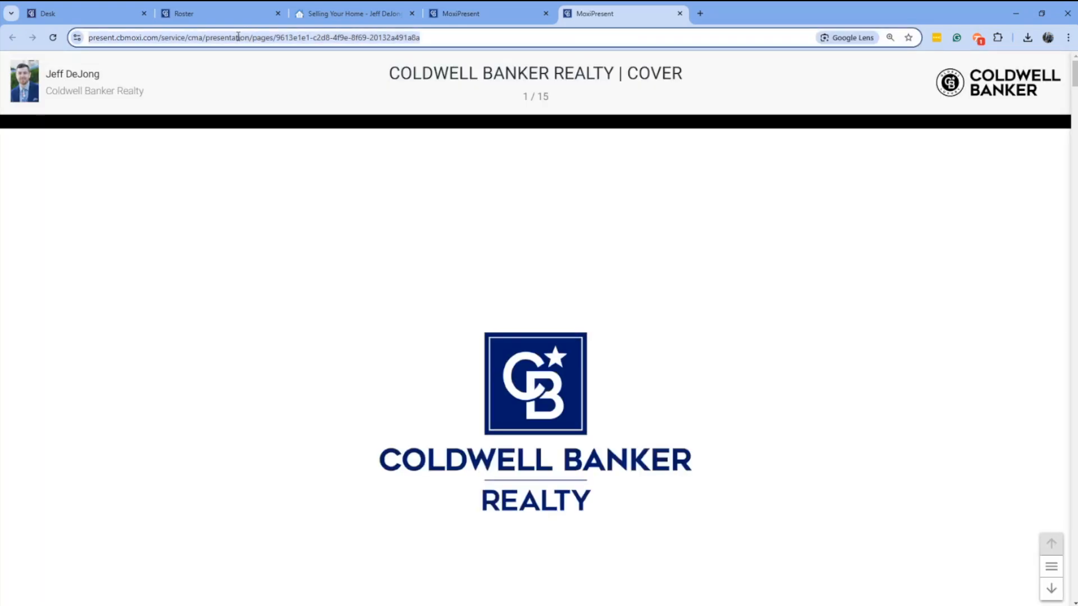
Step: Return to the Selling Your Home page editor and duplicate the Contact Me button in the From Start to Sold section
{"action": "left_click", "coordinate": [329, 14]}
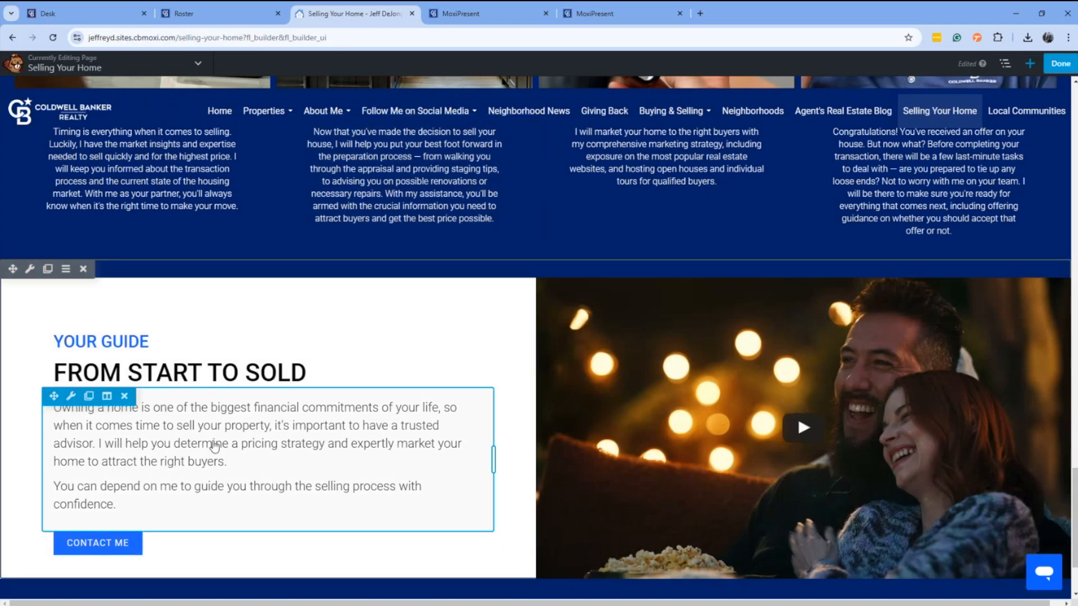
{"action": "scroll", "coordinate": [212, 447], "scroll_direction": "down", "scroll_amount": 2}
{"action": "mouse_move", "coordinate": [105, 435]}
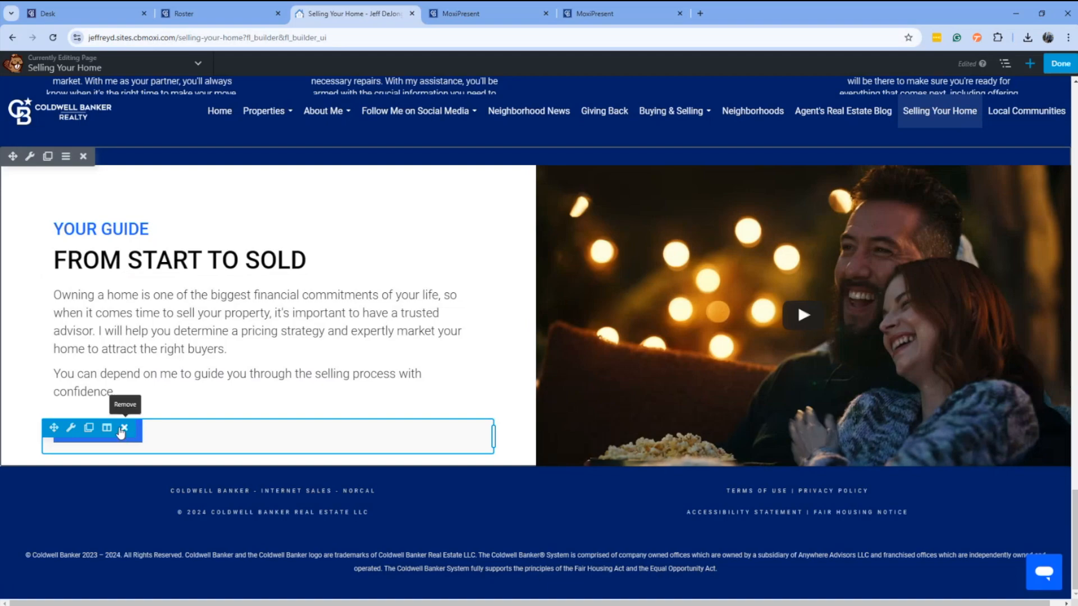
{"action": "left_click", "coordinate": [89, 429]}
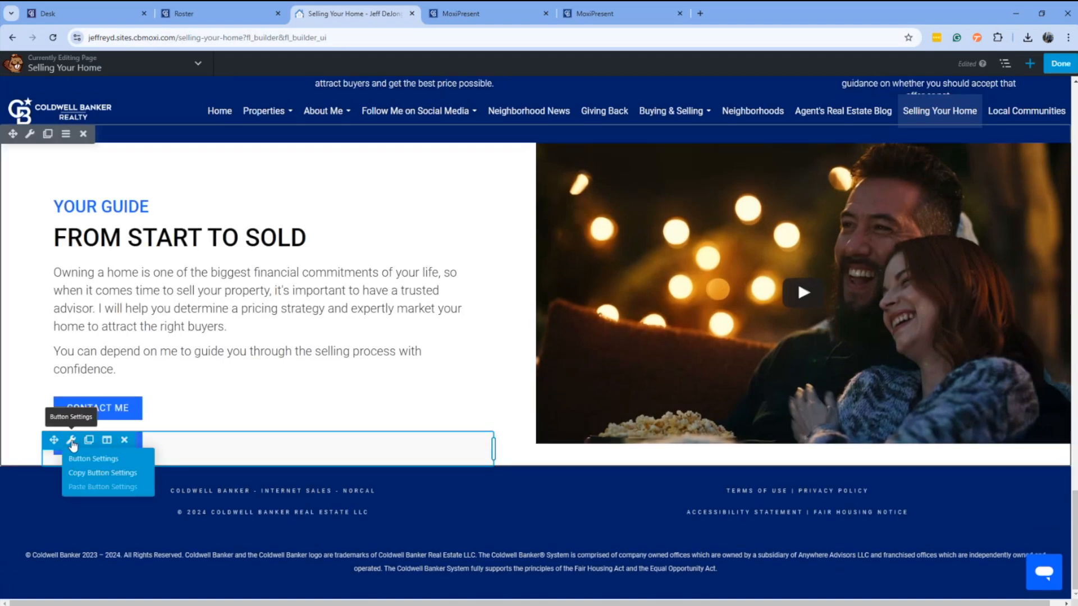
Step: Change the text of the duplicated Contact Me button to Home Selling Guide
{"action": "left_click", "coordinate": [72, 443]}
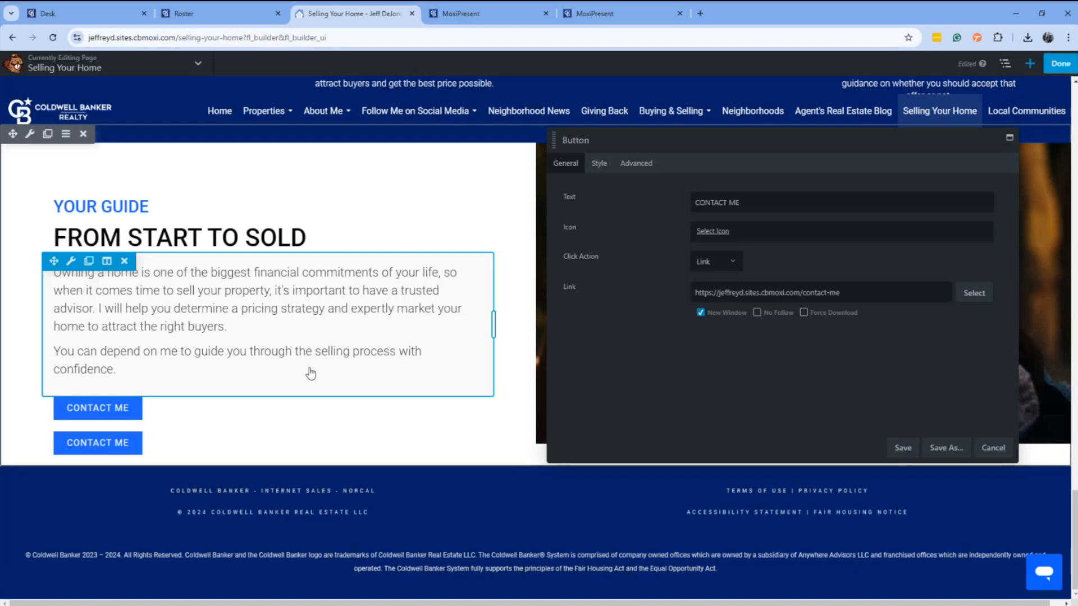
{"action": "left_click_drag", "start_coordinate": [782, 204], "coordinate": [644, 209]}
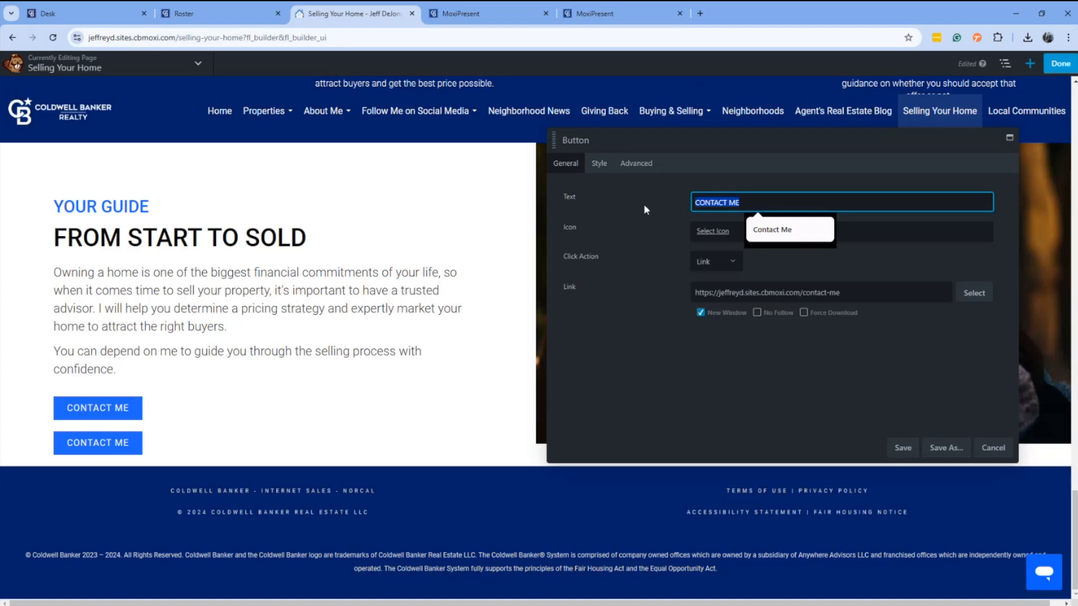
{"action": "key", "text": "BackSpace"}
{"action": "type", "text": "Home Se"}
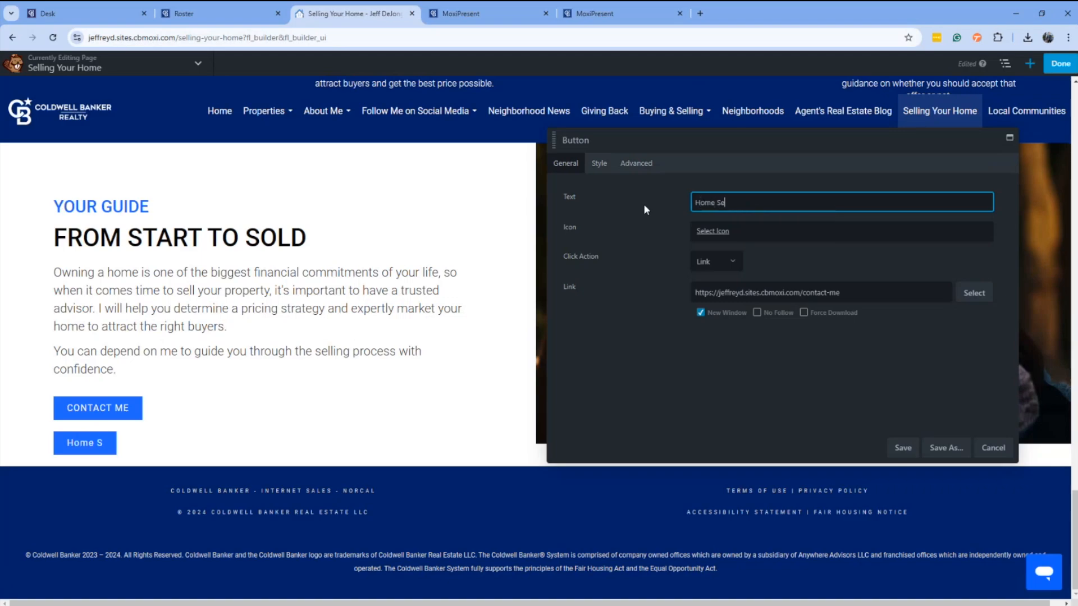
{"action": "type", "text": "lling Guide"}
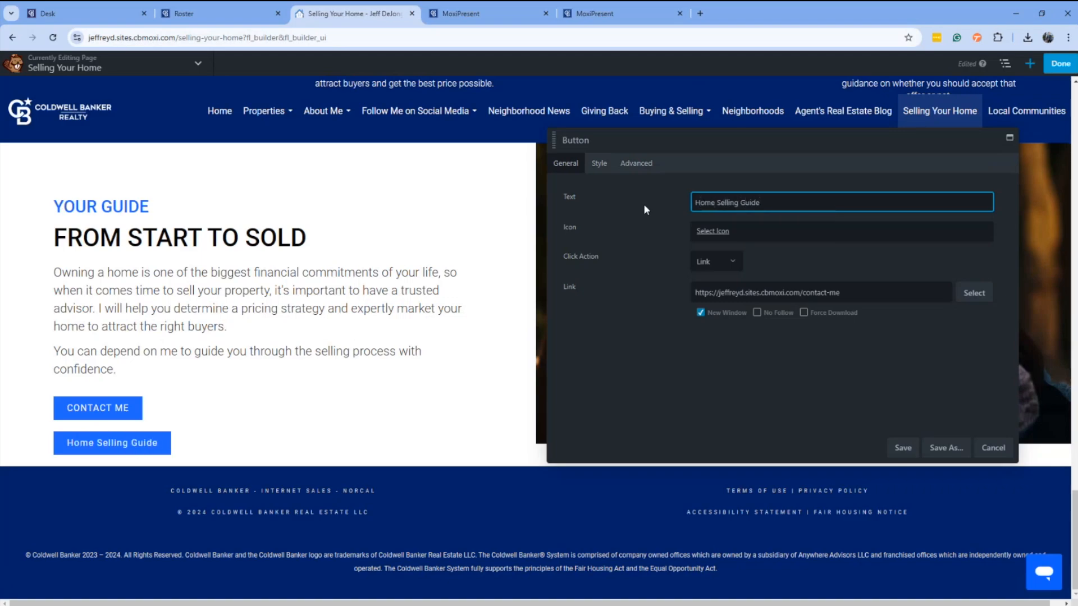
Step: Replace the Home Selling Guide button's link with the copied presentation address and save the button settings
{"action": "left_click_drag", "start_coordinate": [864, 296], "coordinate": [653, 277]}
{"action": "key", "text": "ctrl+v"}
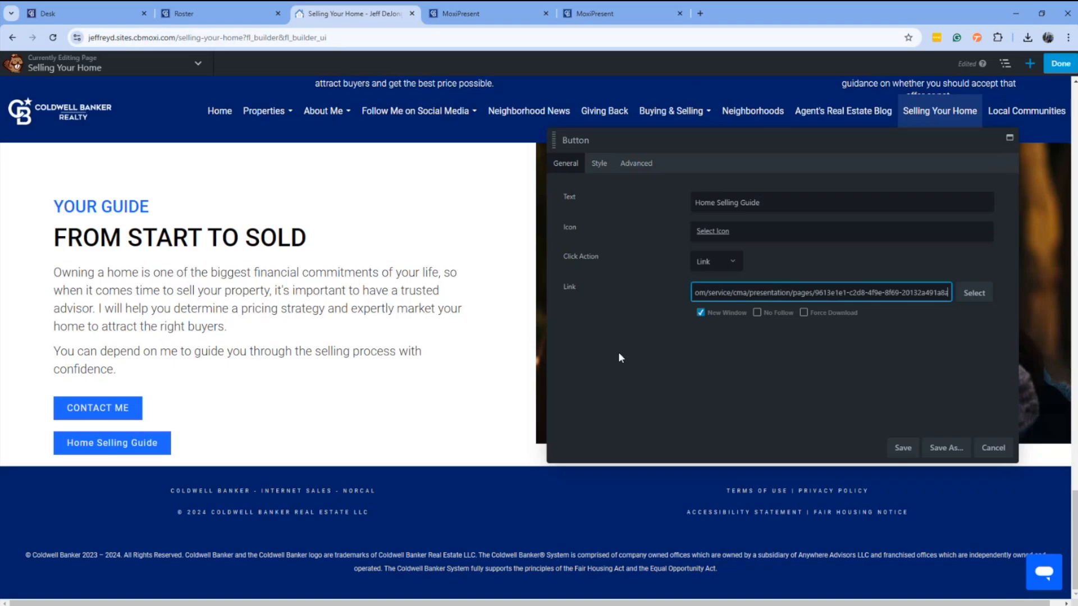
{"action": "left_click", "coordinate": [896, 445]}
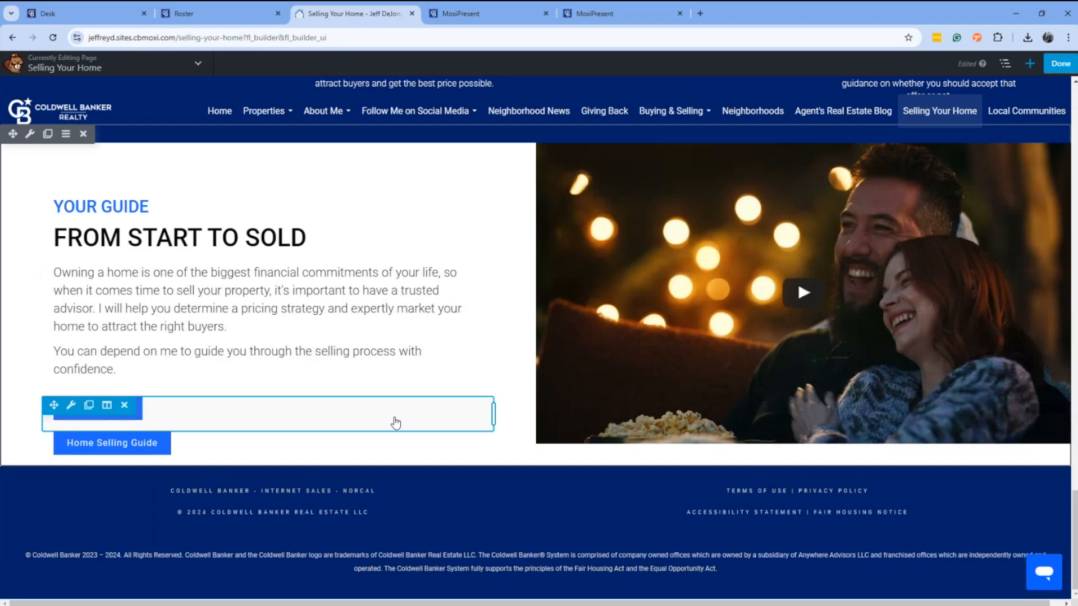
Step: Place the Your Guide heading with the Home Selling Guide button under it below the Contact Me button, and publish the page
{"action": "scroll", "coordinate": [406, 381], "scroll_direction": "up", "scroll_amount": 2}
{"action": "scroll", "coordinate": [404, 381], "scroll_direction": "down", "scroll_amount": 1}
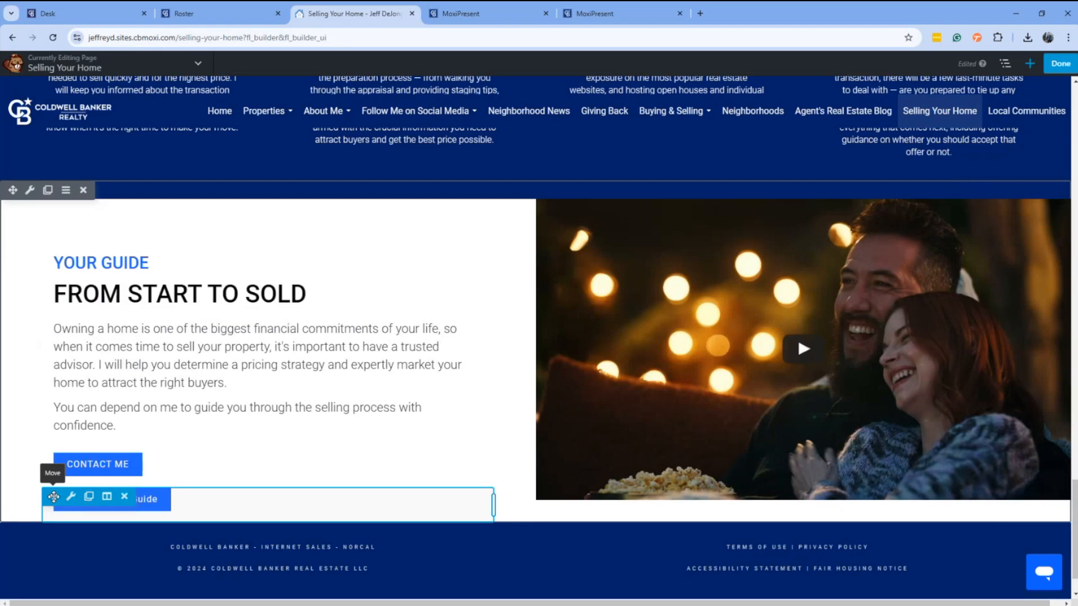
{"action": "left_click_drag", "start_coordinate": [53, 496], "coordinate": [112, 290]}
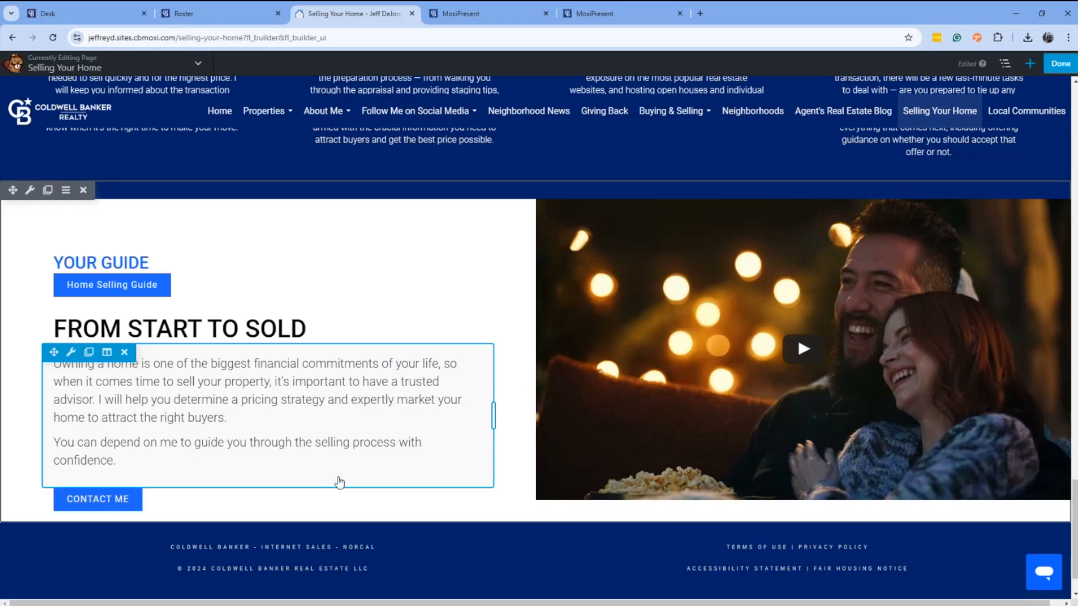
{"action": "left_click_drag", "start_coordinate": [53, 251], "coordinate": [132, 465]}
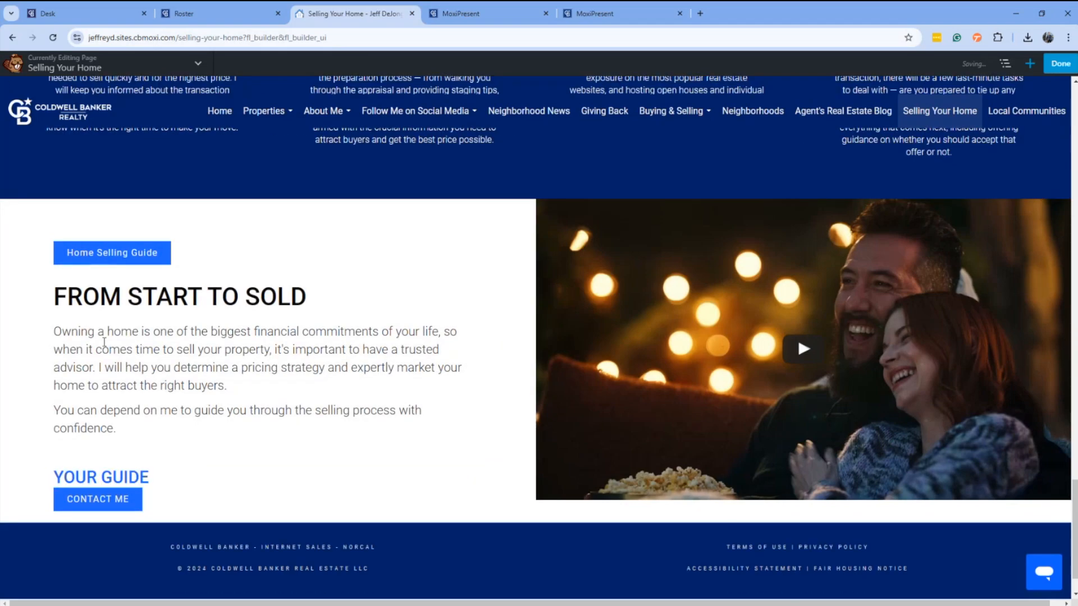
{"action": "left_click_drag", "start_coordinate": [53, 245], "coordinate": [84, 421]}
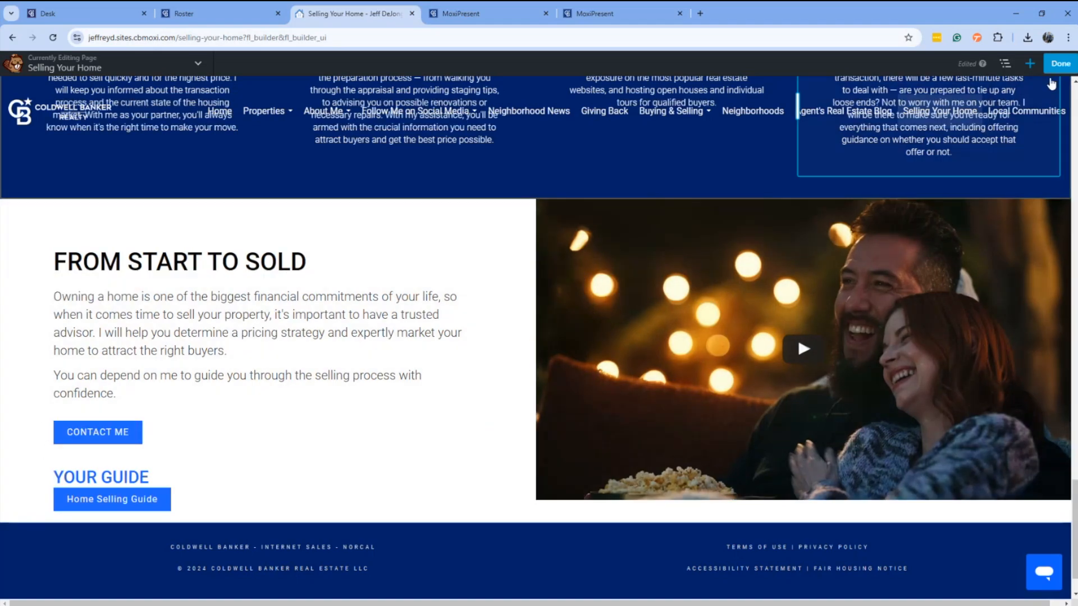
{"action": "left_click", "coordinate": [1060, 65]}
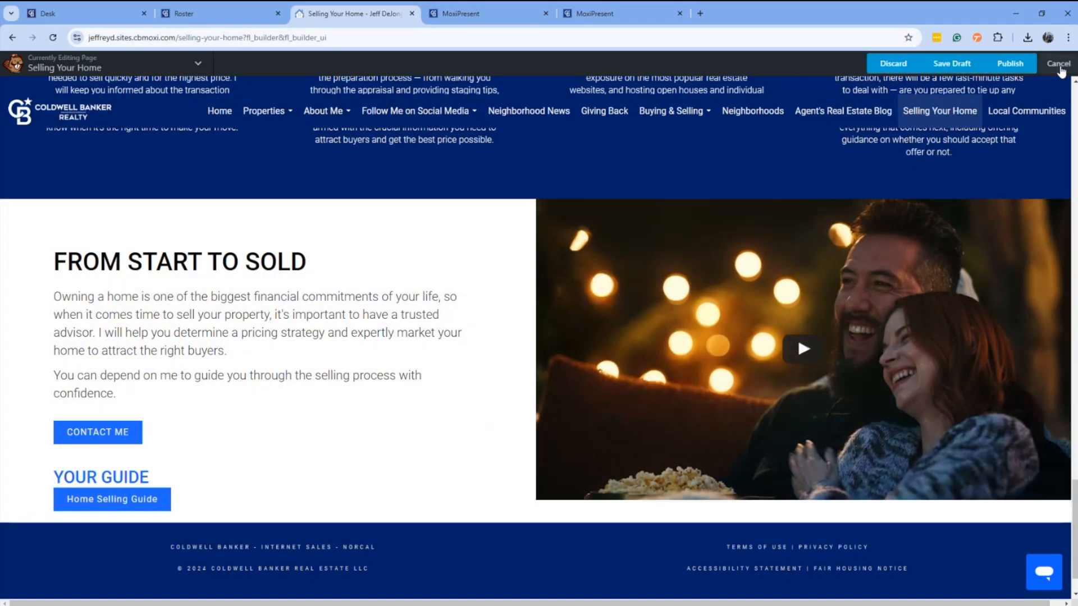
{"action": "left_click", "coordinate": [1011, 64]}
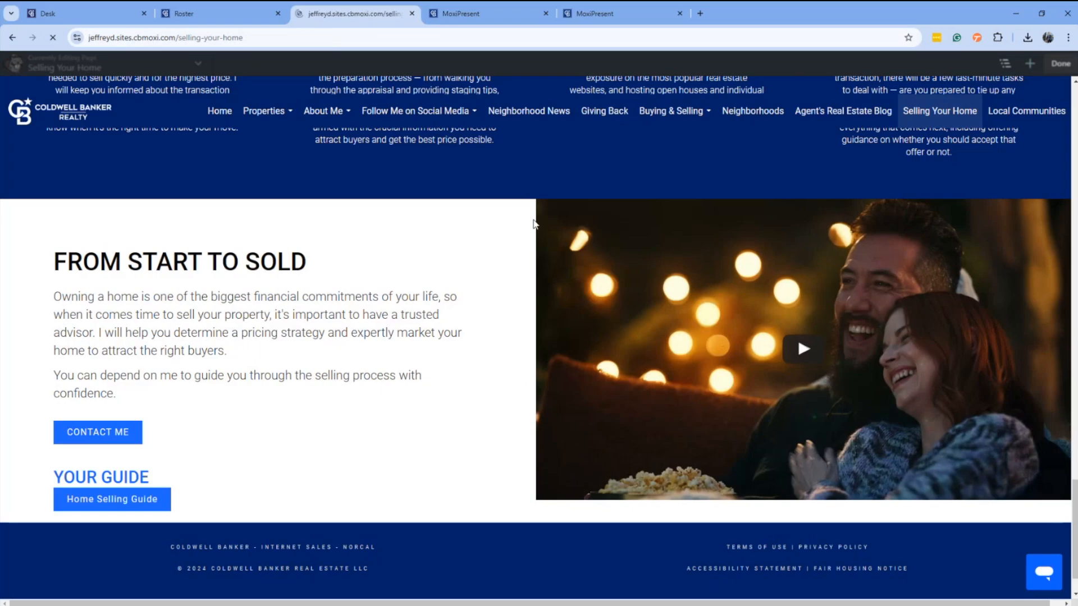
Step: Test the Home Selling Guide button on the published page, look through the linked presentation and review the page up to its banner
{"action": "scroll", "coordinate": [458, 348], "scroll_direction": "down", "scroll_amount": 6}
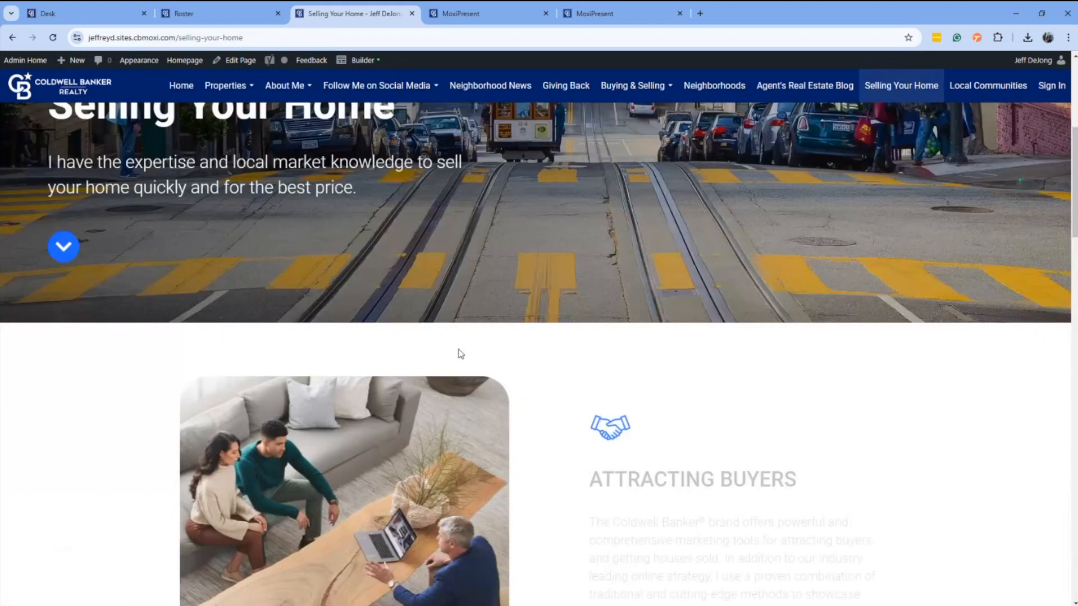
{"action": "scroll", "coordinate": [461, 353], "scroll_direction": "down", "scroll_amount": 17}
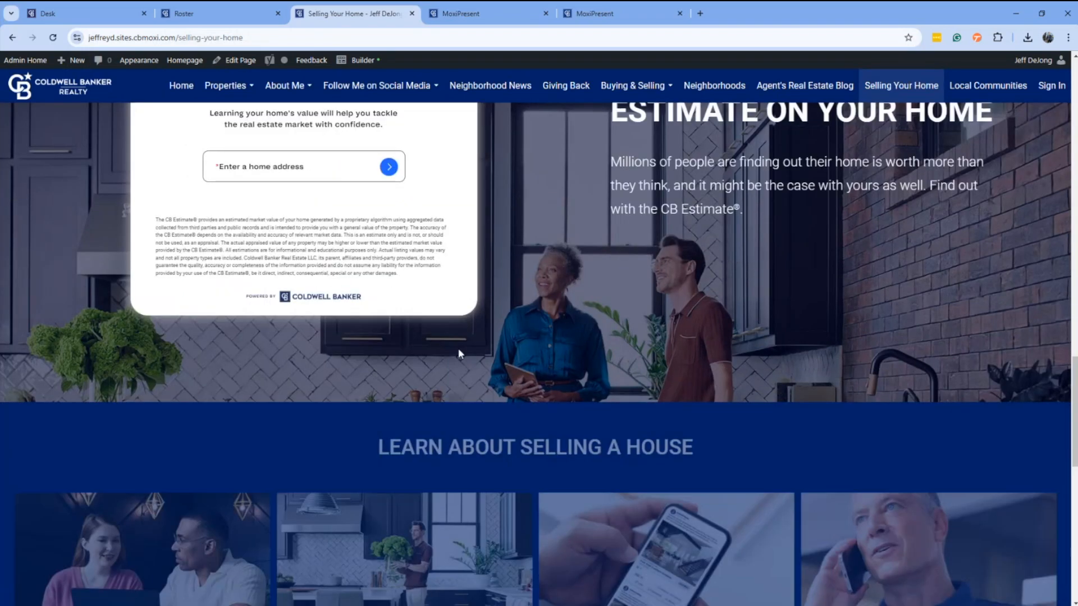
{"action": "scroll", "coordinate": [458, 353], "scroll_direction": "down", "scroll_amount": 12}
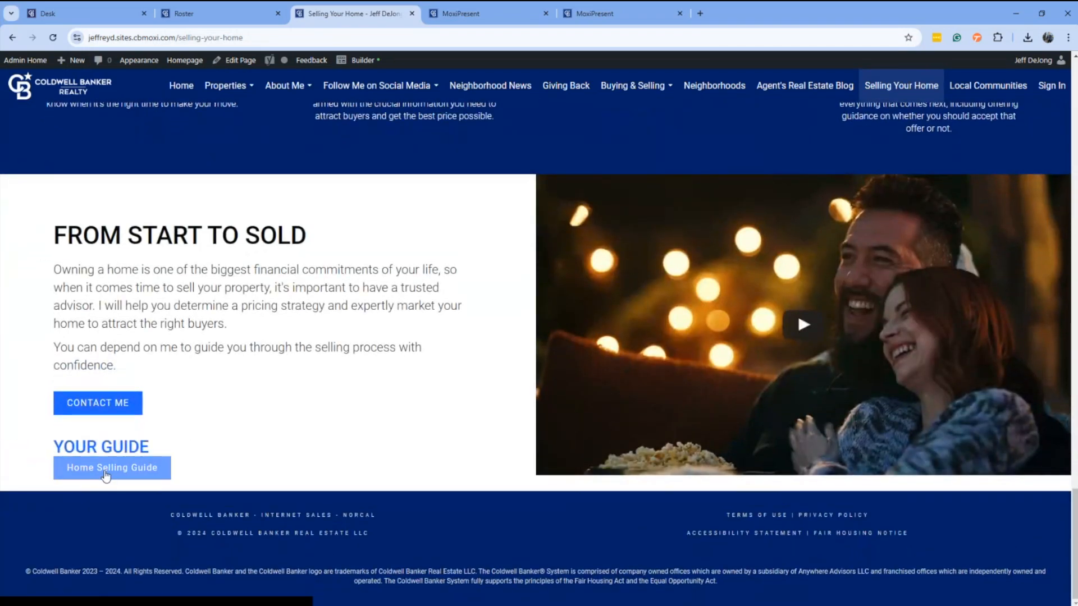
{"action": "left_click", "coordinate": [101, 468]}
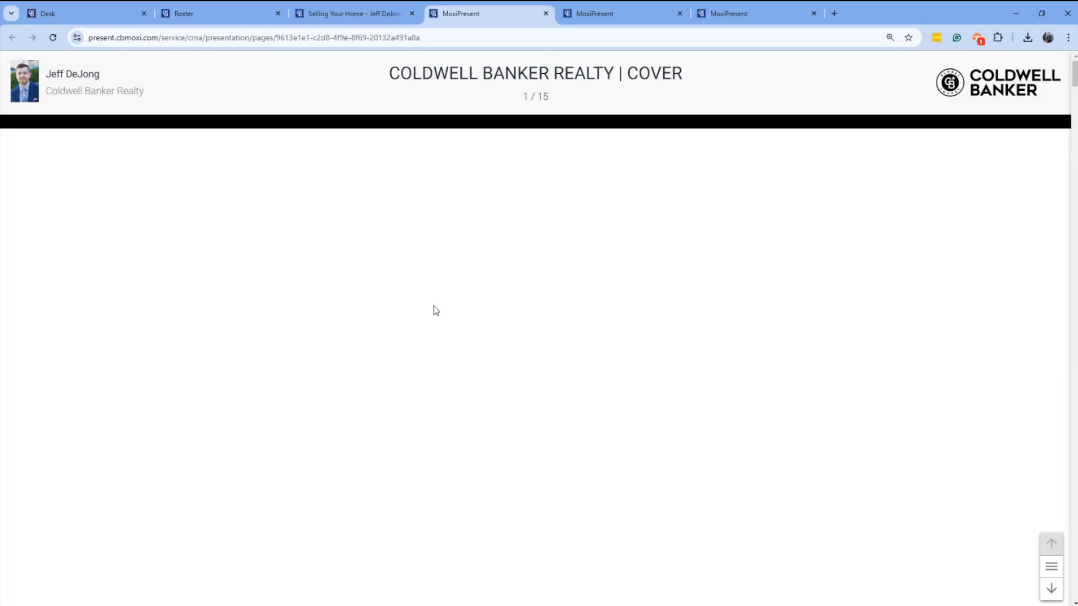
{"action": "scroll", "coordinate": [436, 311], "scroll_direction": "down", "scroll_amount": 3}
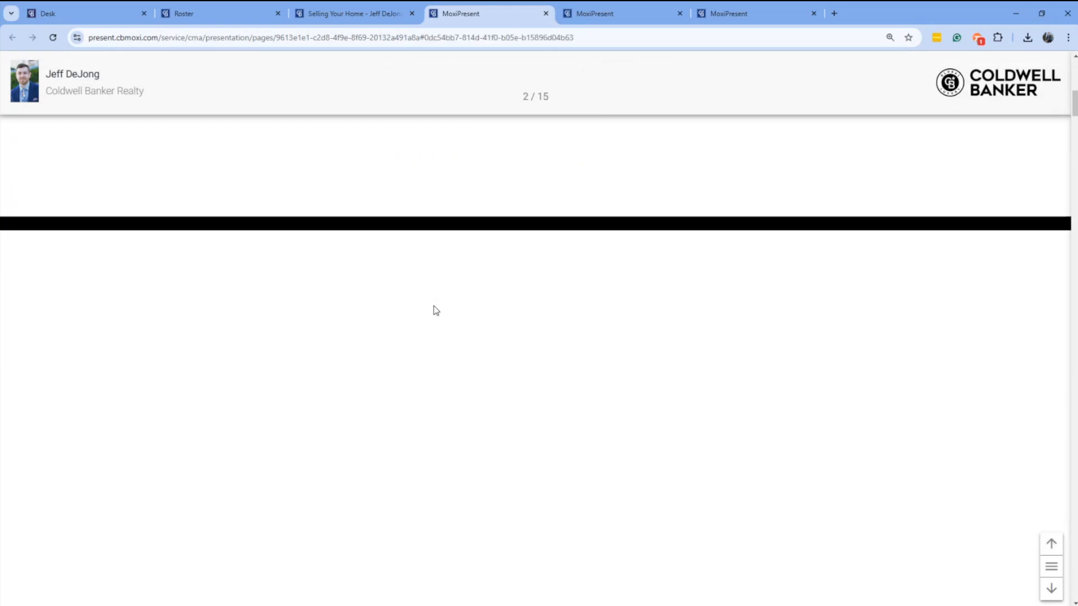
{"action": "scroll", "coordinate": [436, 311], "scroll_direction": "down", "scroll_amount": 3}
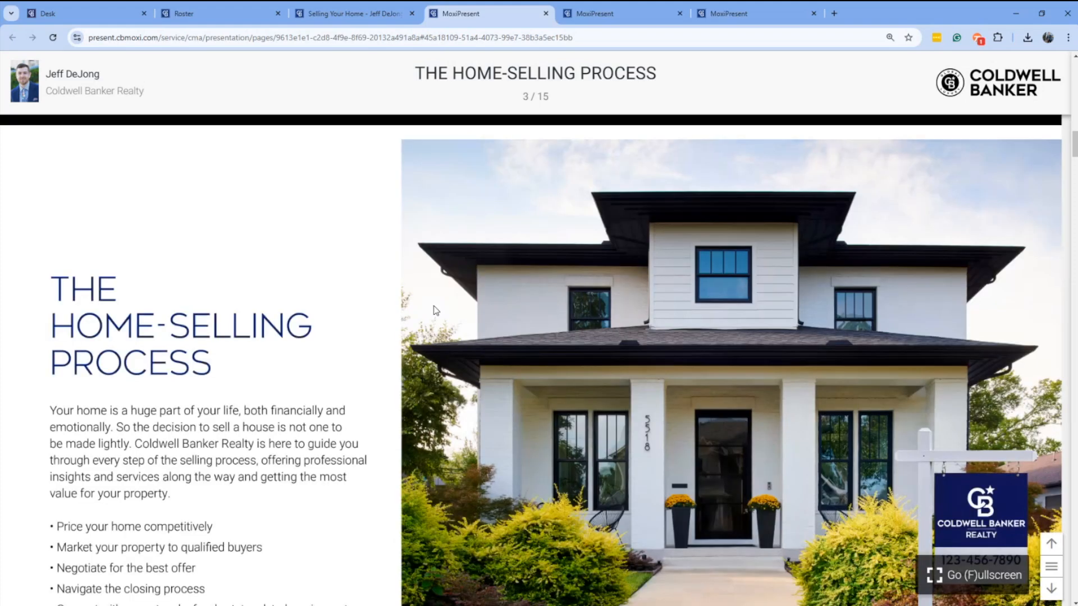
{"action": "scroll", "coordinate": [436, 311], "scroll_direction": "down", "scroll_amount": 2}
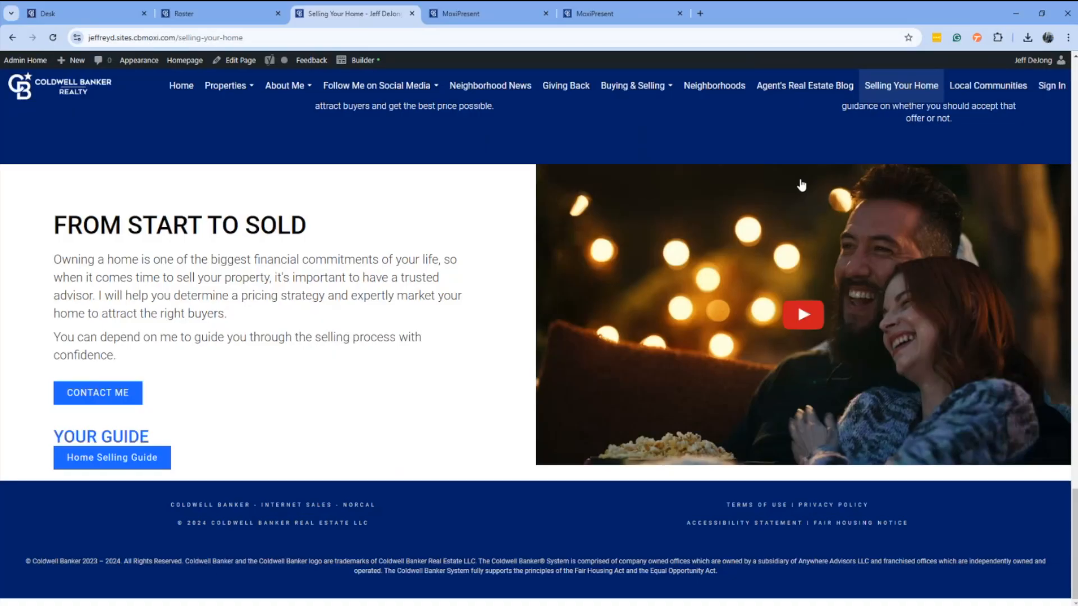
{"action": "scroll", "coordinate": [801, 183], "scroll_direction": "up", "scroll_amount": 15}
{"action": "scroll", "coordinate": [679, 259], "scroll_direction": "down", "scroll_amount": 10}
{"action": "scroll", "coordinate": [679, 259], "scroll_direction": "up", "scroll_amount": 4}
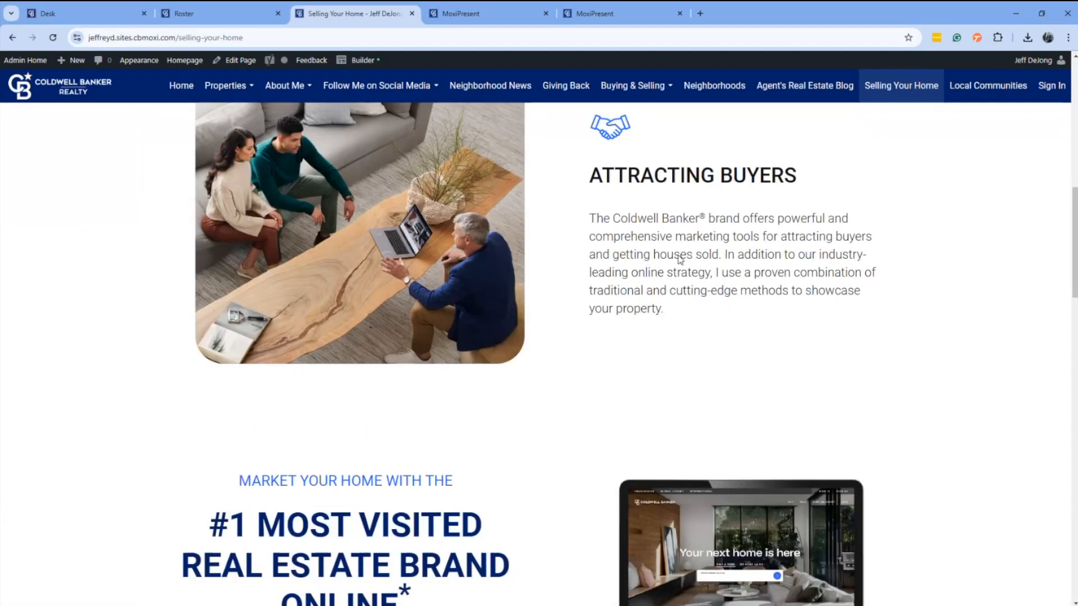
{"action": "scroll", "coordinate": [679, 259], "scroll_direction": "up", "scroll_amount": 10}
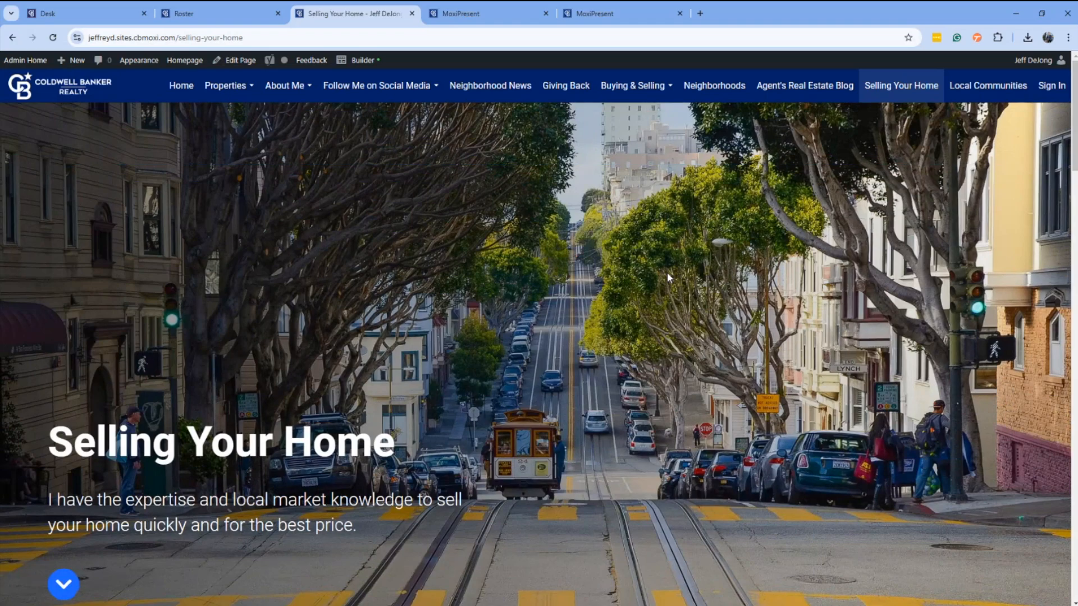
Step: Add a new custom site page titled Buying a Home from the site's admin area and publish it
{"action": "left_click", "coordinate": [25, 60]}
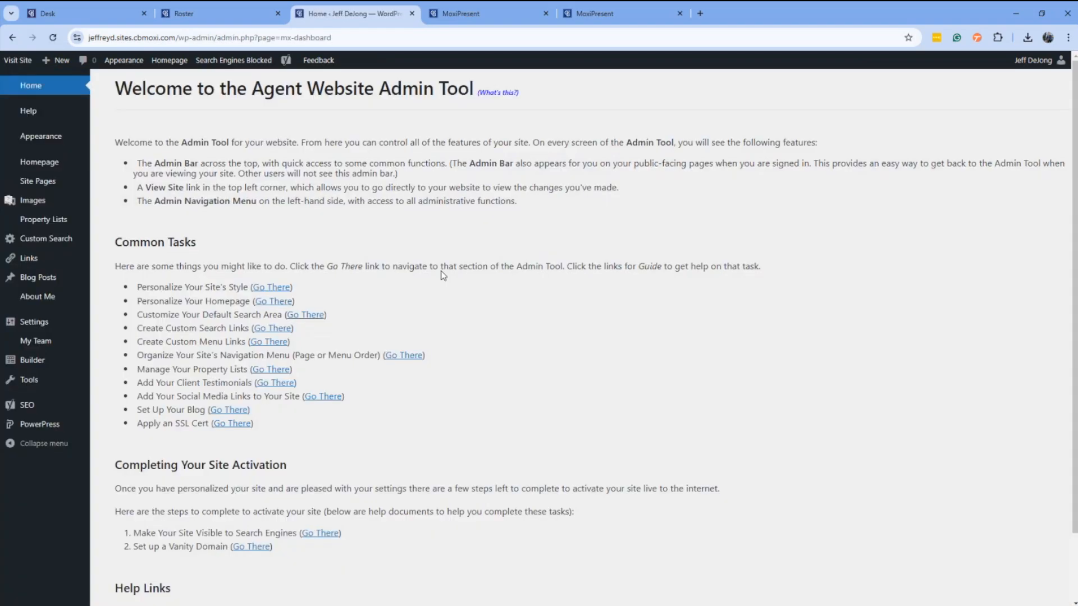
{"action": "mouse_move", "coordinate": [39, 179]}
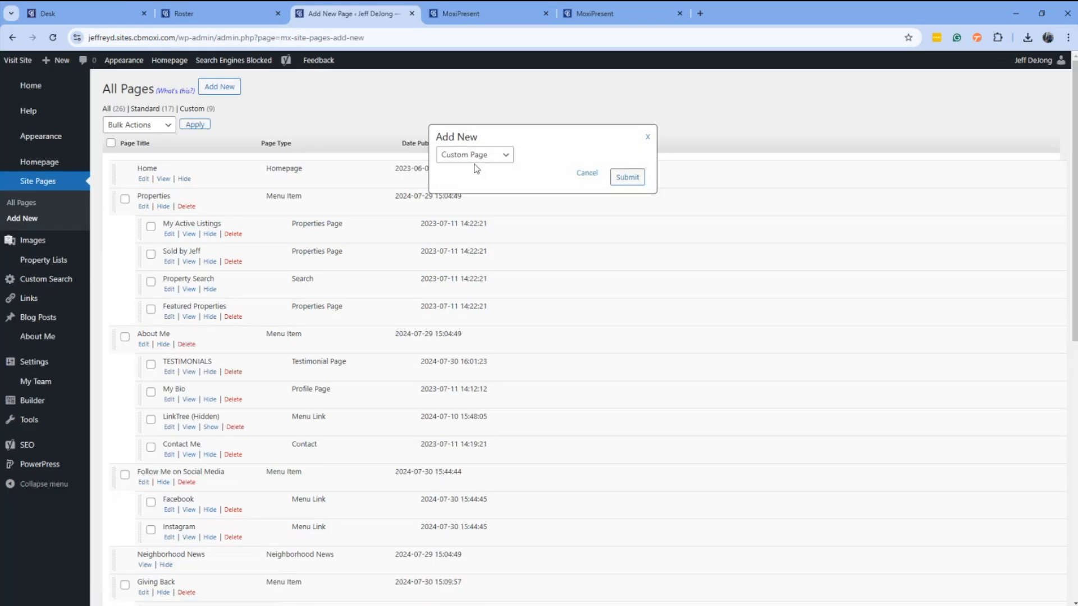
{"action": "left_click", "coordinate": [627, 177]}
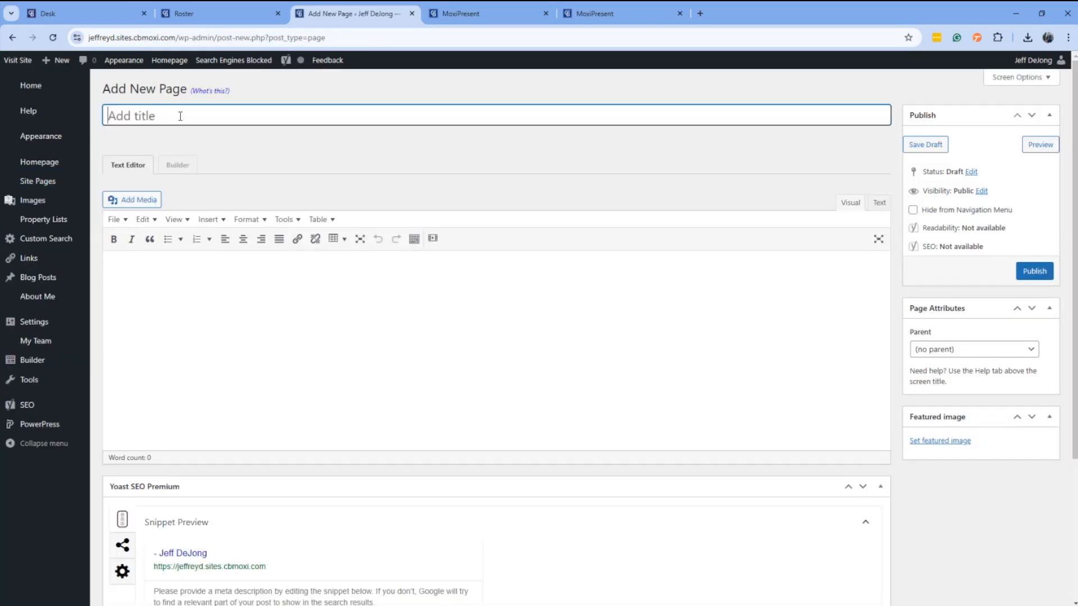
{"action": "type", "text": "Bu"}
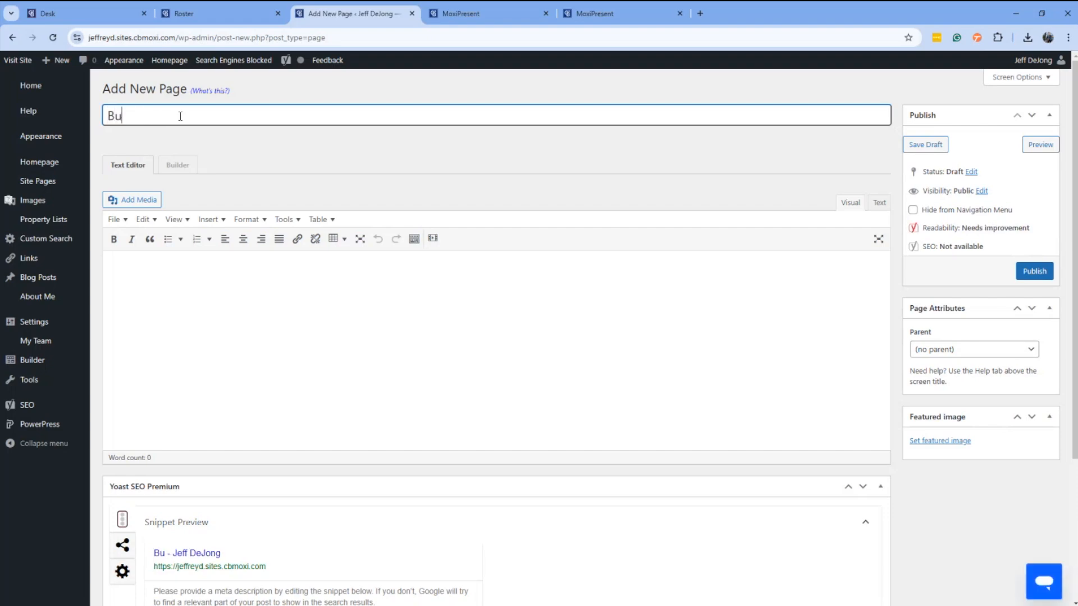
{"action": "type", "text": "ying a Home"}
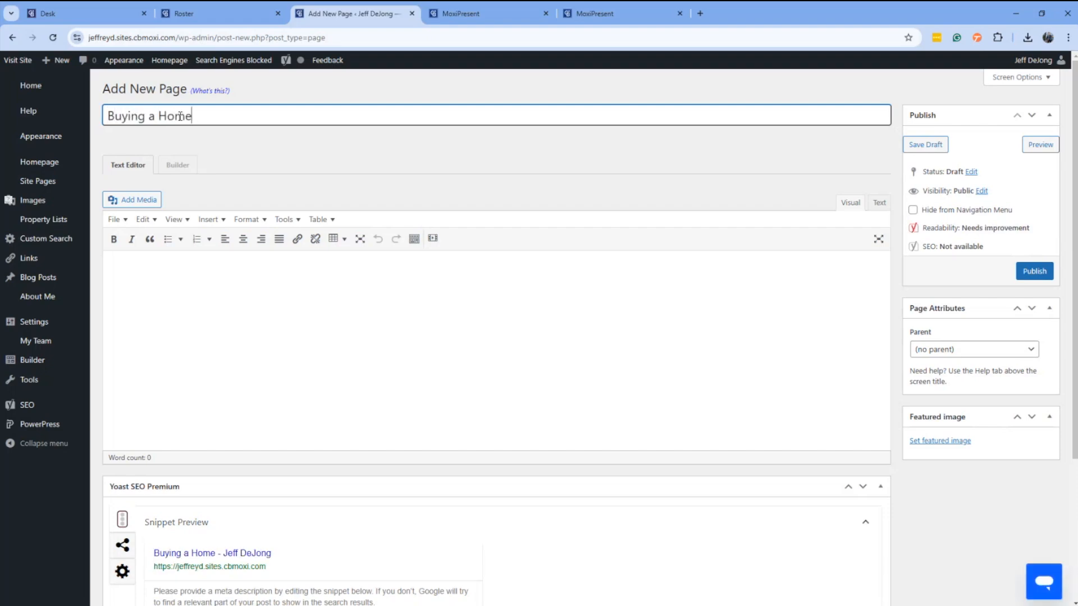
{"action": "left_click", "coordinate": [1034, 271]}
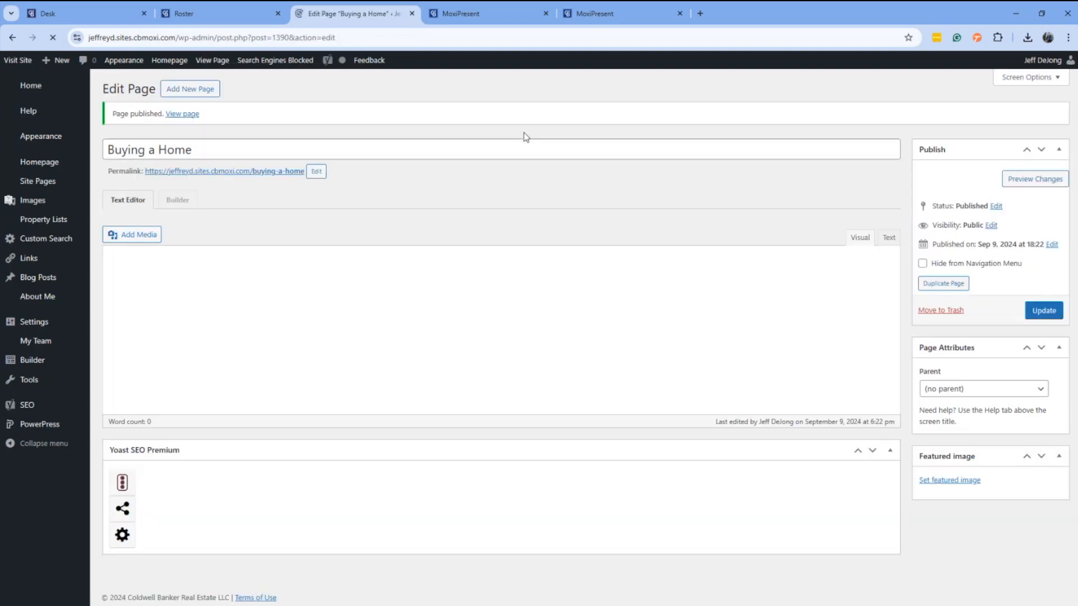
Step: Open the Buying a Home page in the builder and apply the Buying a Home template from the Brand Templates group
{"action": "left_click", "coordinate": [179, 201]}
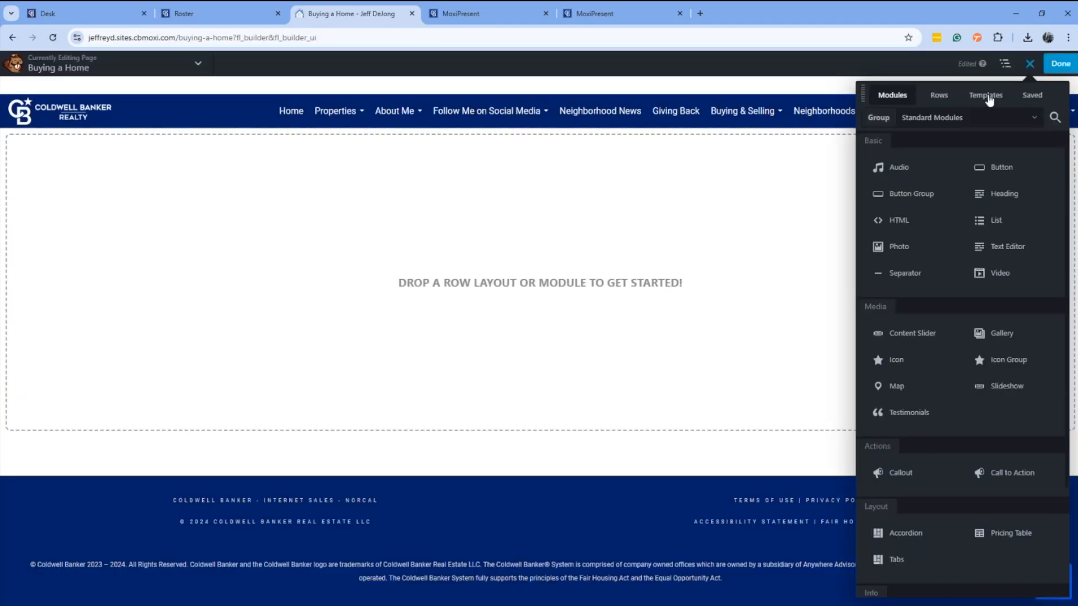
{"action": "left_click", "coordinate": [989, 99]}
{"action": "left_click", "coordinate": [977, 117]}
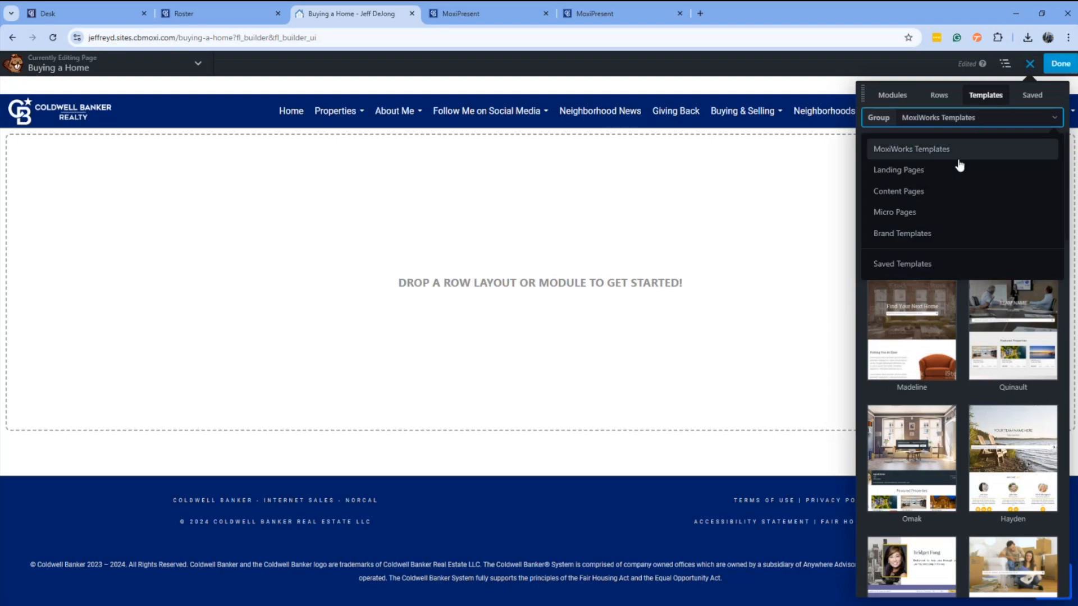
{"action": "left_click", "coordinate": [926, 234]}
{"action": "scroll", "coordinate": [982, 291], "scroll_direction": "down", "scroll_amount": 6}
{"action": "scroll", "coordinate": [981, 320], "scroll_direction": "down", "scroll_amount": 7}
{"action": "scroll", "coordinate": [968, 324], "scroll_direction": "up", "scroll_amount": 6}
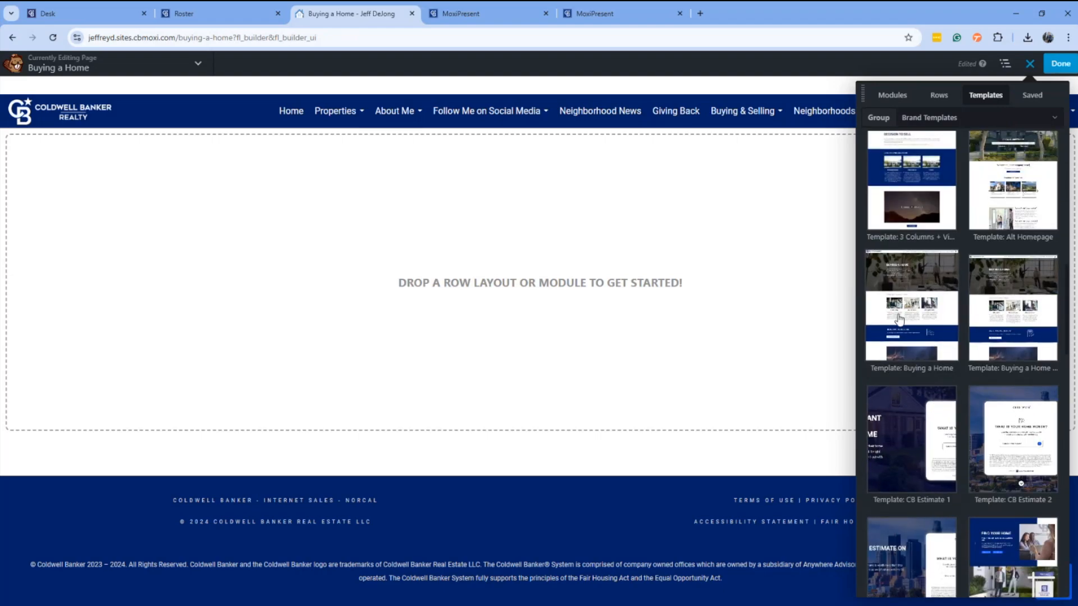
{"action": "left_click", "coordinate": [926, 293]}
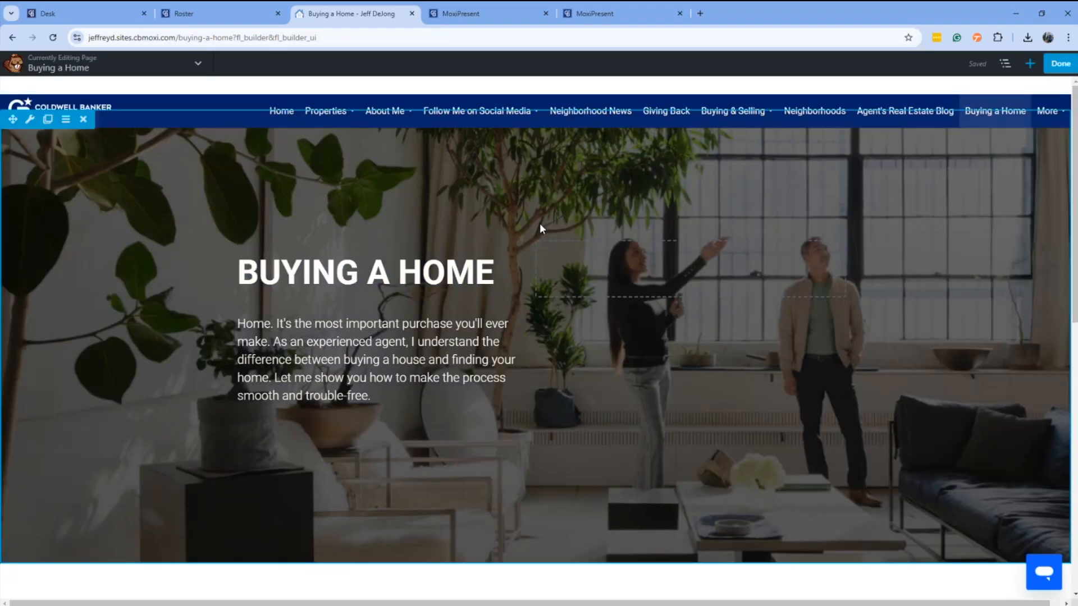
{"action": "scroll", "coordinate": [540, 223], "scroll_direction": "down", "scroll_amount": 5}
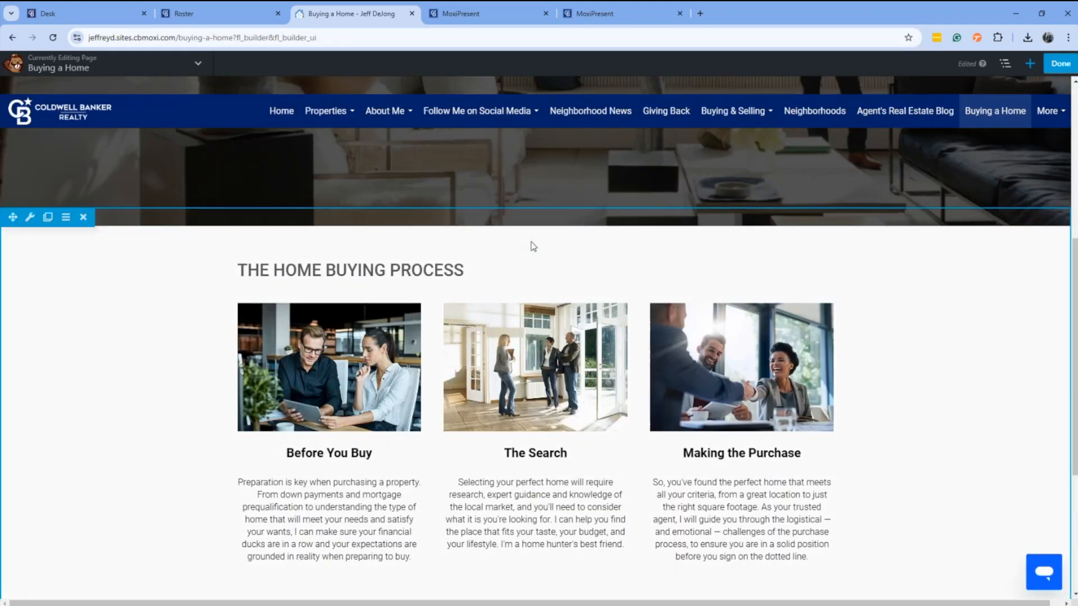
Step: Switch to MoxiPresent, open the online version of the 12 Min Buyer for Website presentation and copy its web address
{"action": "scroll", "coordinate": [533, 247], "scroll_direction": "down", "scroll_amount": 5}
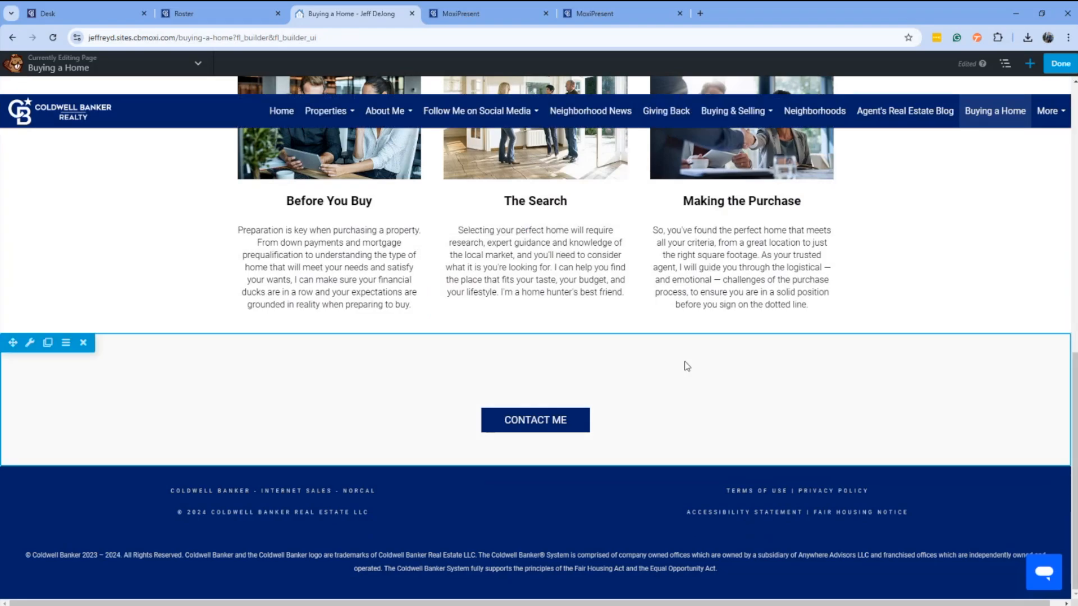
{"action": "scroll", "coordinate": [685, 355], "scroll_direction": "up", "scroll_amount": 4}
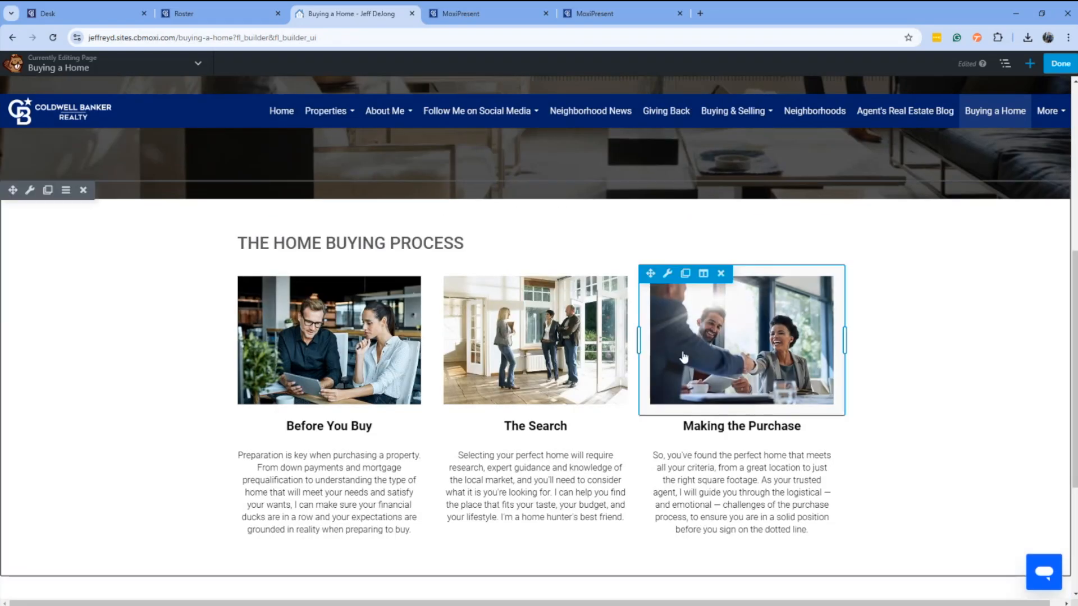
{"action": "scroll", "coordinate": [505, 168], "scroll_direction": "down", "scroll_amount": 3}
{"action": "left_click", "coordinate": [466, 14]}
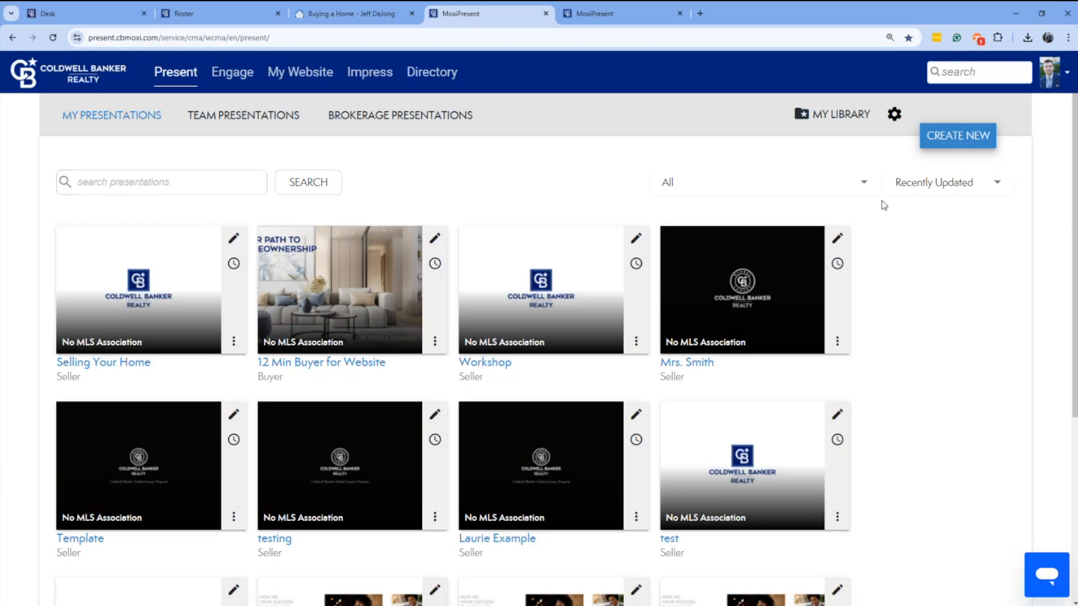
{"action": "left_click", "coordinate": [435, 344]}
{"action": "mouse_move", "coordinate": [472, 77]}
{"action": "left_click", "coordinate": [584, 74]}
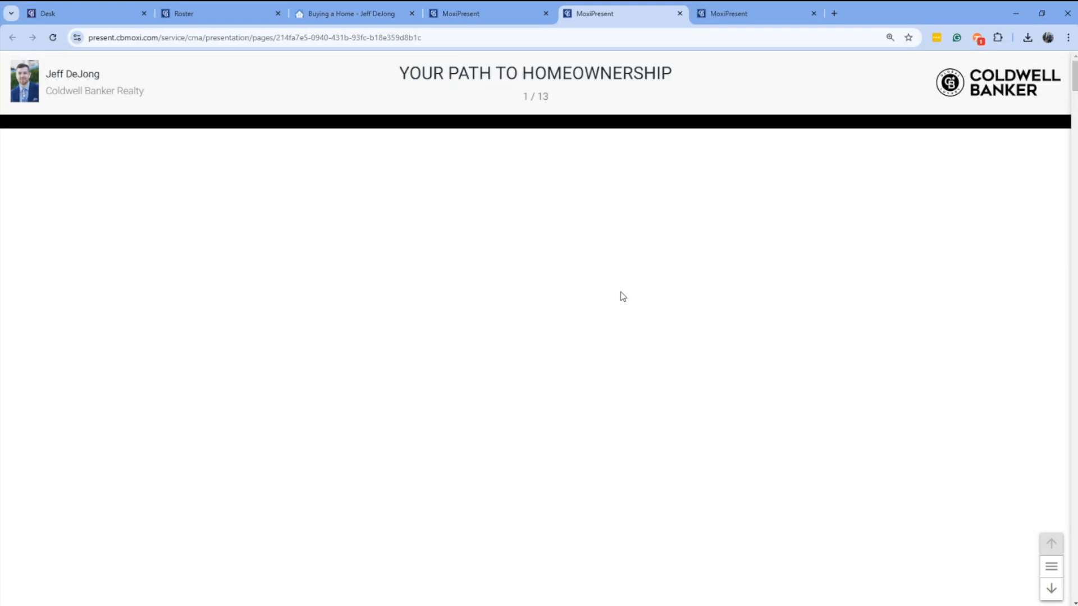
{"action": "scroll", "coordinate": [622, 296], "scroll_direction": "down", "scroll_amount": 2}
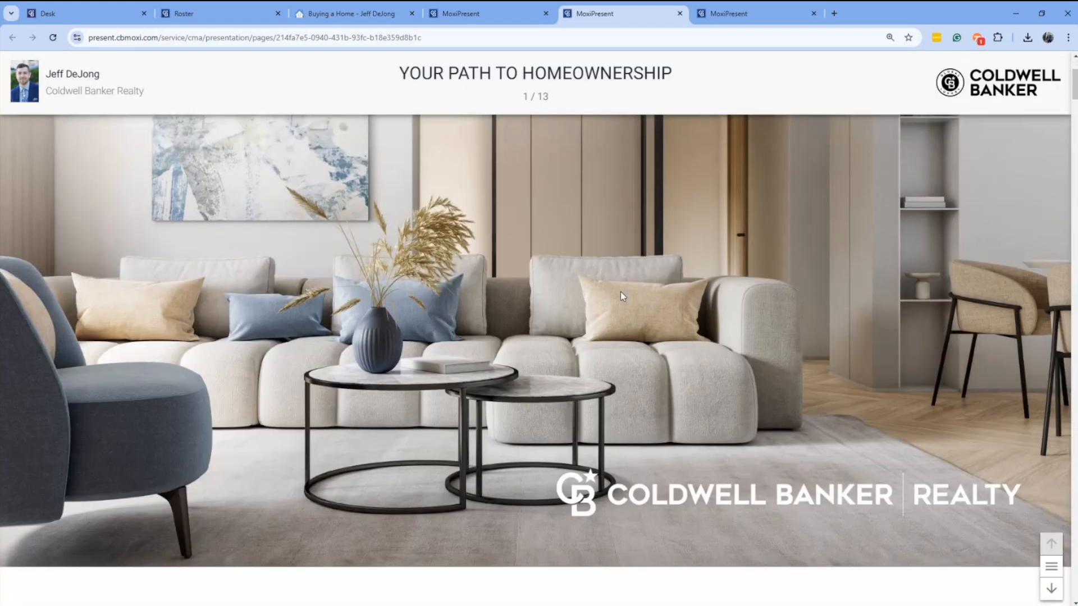
{"action": "scroll", "coordinate": [621, 296], "scroll_direction": "up", "scroll_amount": 2}
{"action": "left_click", "coordinate": [372, 39]}
{"action": "key", "text": "ctrl+c"}
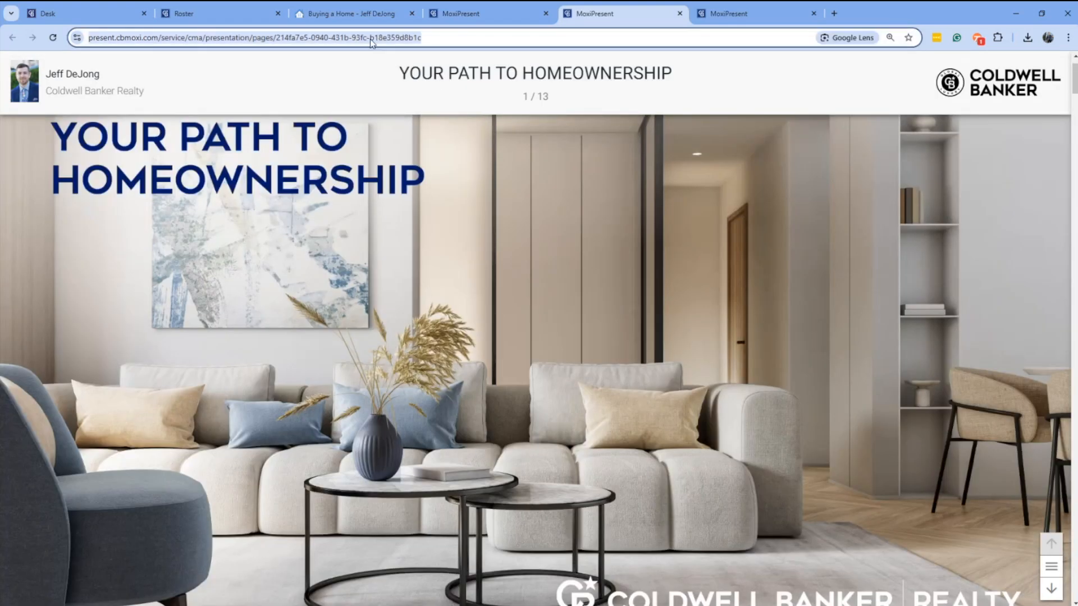
Step: Return to the Buying a Home page in the website builder and duplicate the Contact Me button
{"action": "left_click", "coordinate": [363, 14]}
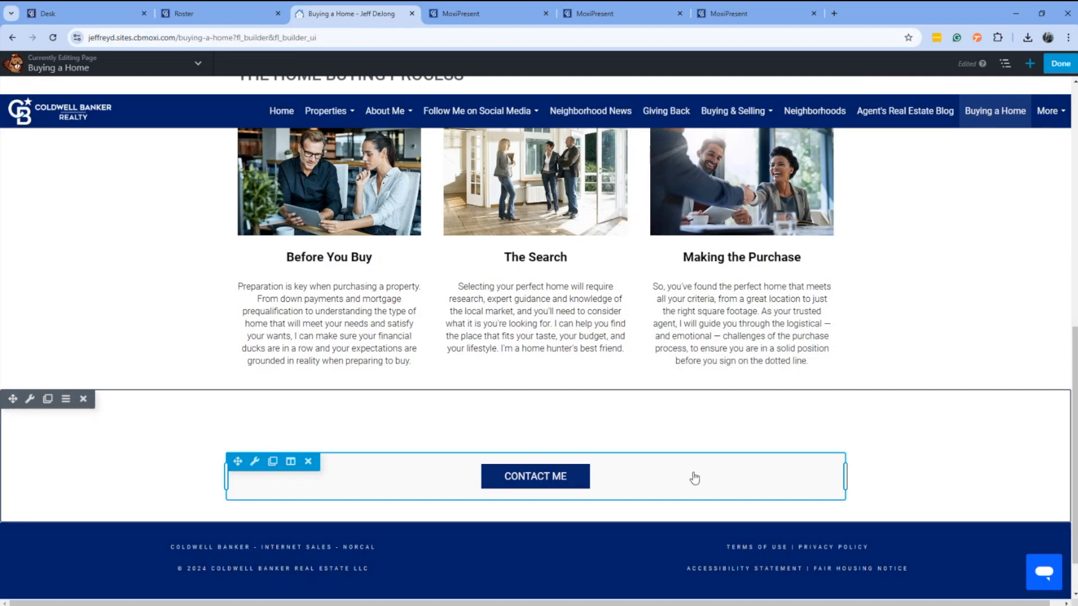
{"action": "left_click", "coordinate": [272, 462]}
{"action": "scroll", "coordinate": [699, 401], "scroll_direction": "down", "scroll_amount": 2}
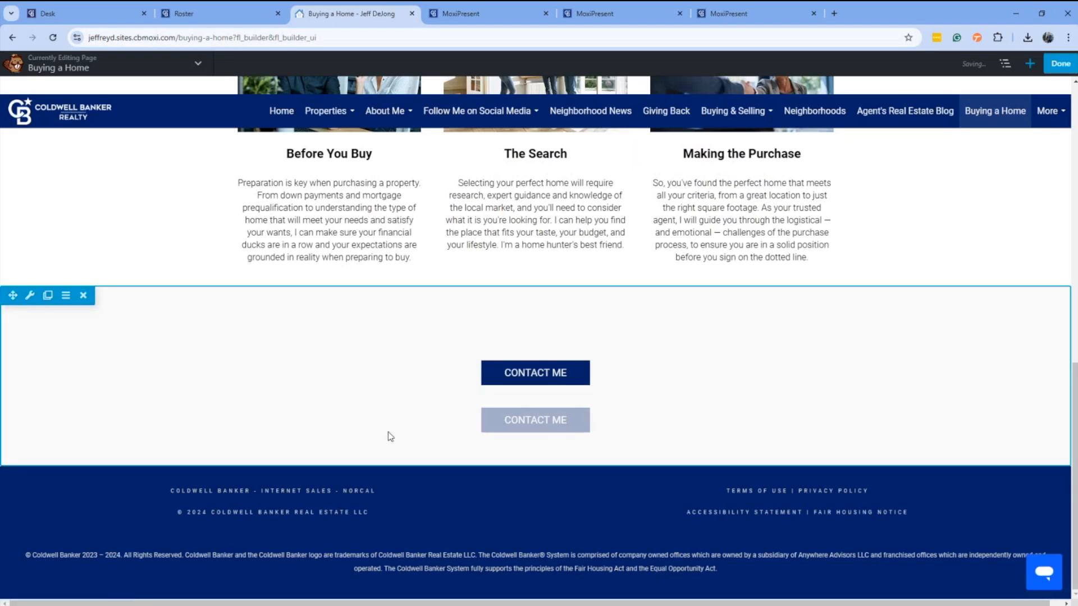
{"action": "scroll", "coordinate": [388, 432], "scroll_direction": "up", "scroll_amount": 2}
{"action": "scroll", "coordinate": [477, 494], "scroll_direction": "down", "scroll_amount": 1}
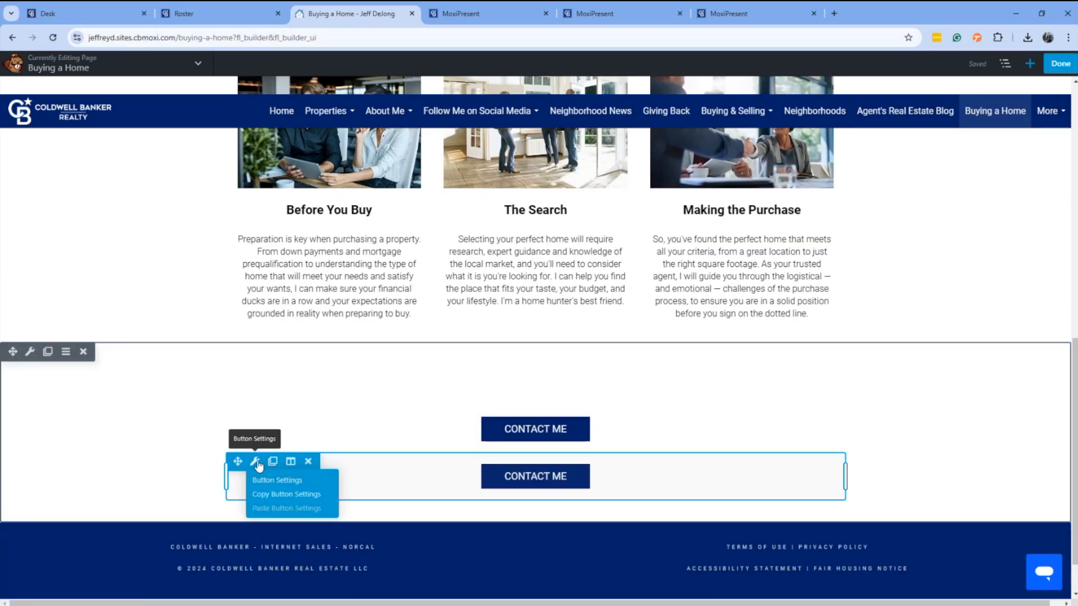
Step: Label the duplicated button Buying Guide, link it to the copied presentation address in a new window, and save it
{"action": "left_click", "coordinate": [255, 462]}
{"action": "left_click_drag", "start_coordinate": [770, 202], "coordinate": [637, 187]}
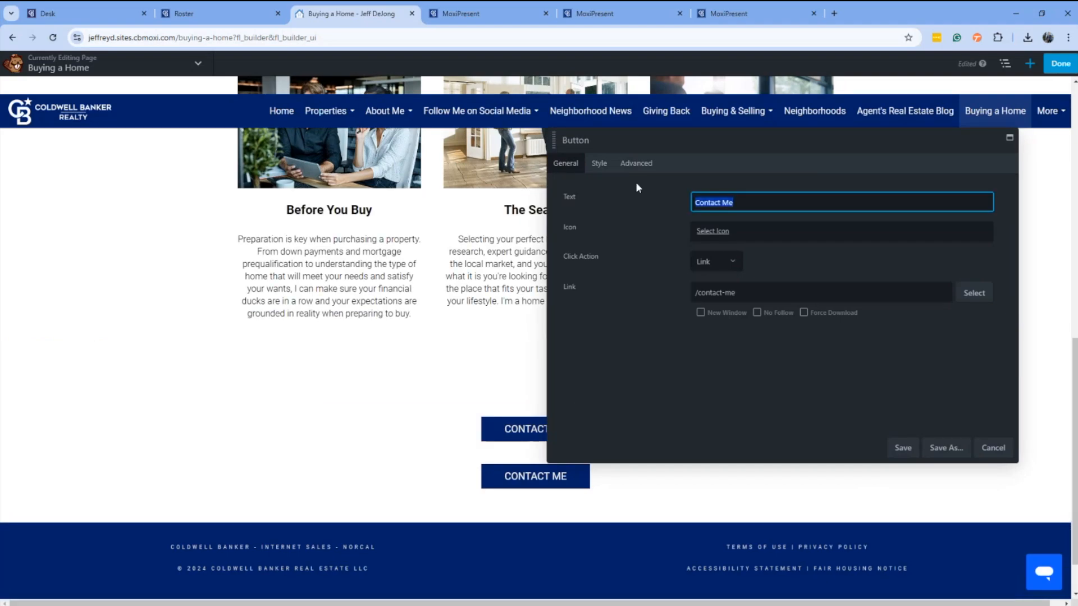
{"action": "type", "text": "Buying Guide"}
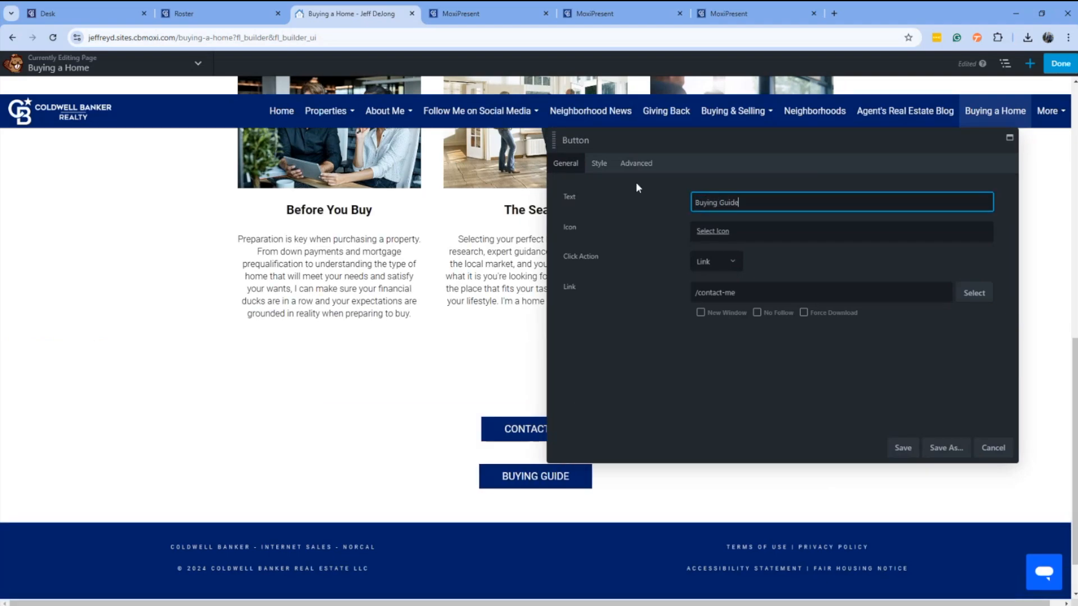
{"action": "triple_click", "coordinate": [752, 293]}
{"action": "key", "text": "ctrl+v"}
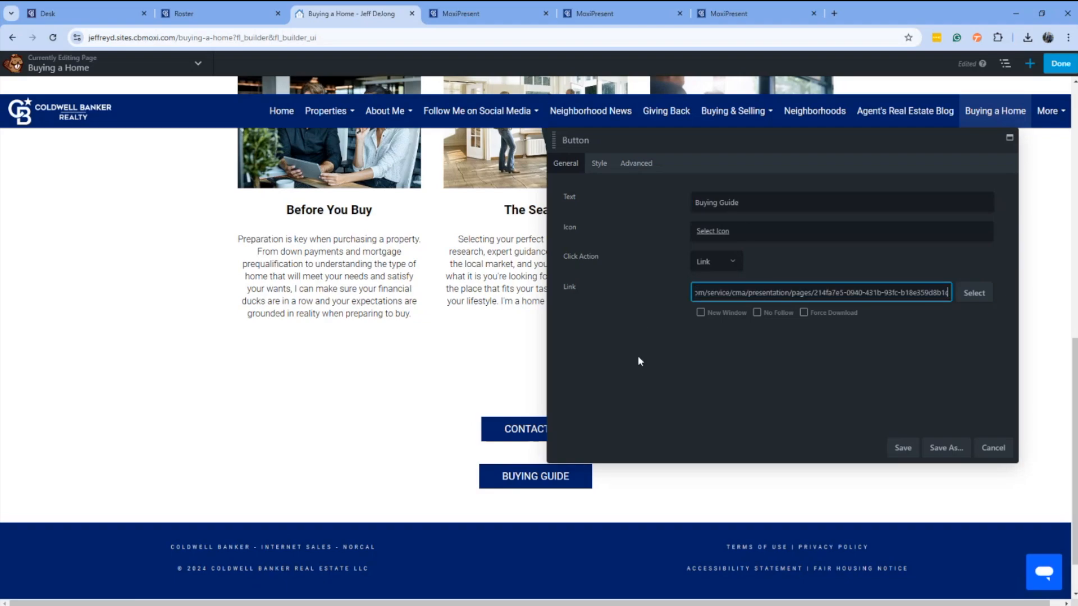
{"action": "left_click", "coordinate": [702, 312]}
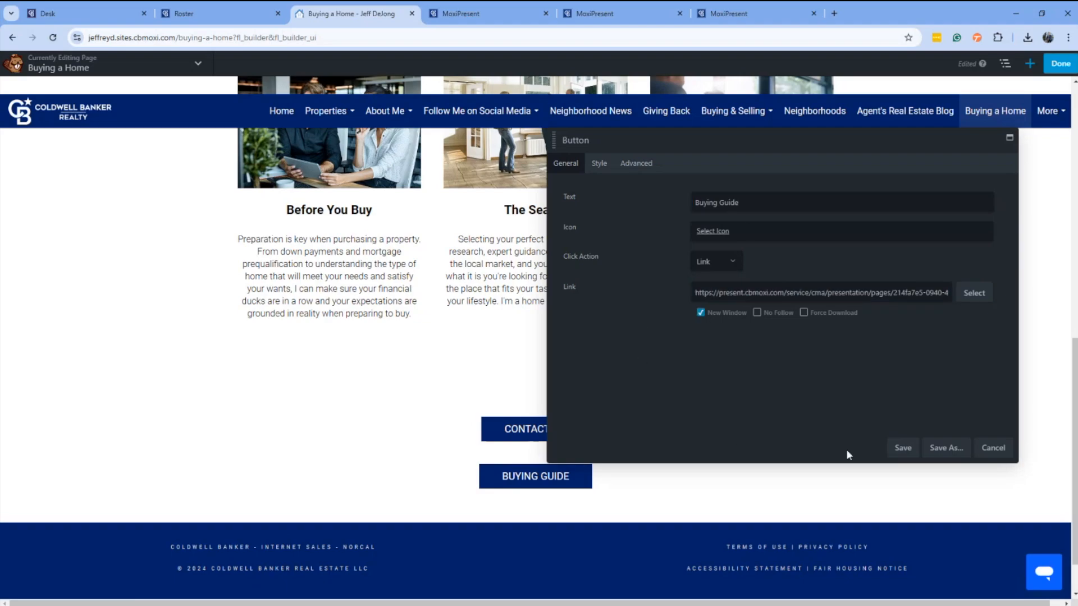
{"action": "left_click", "coordinate": [903, 447]}
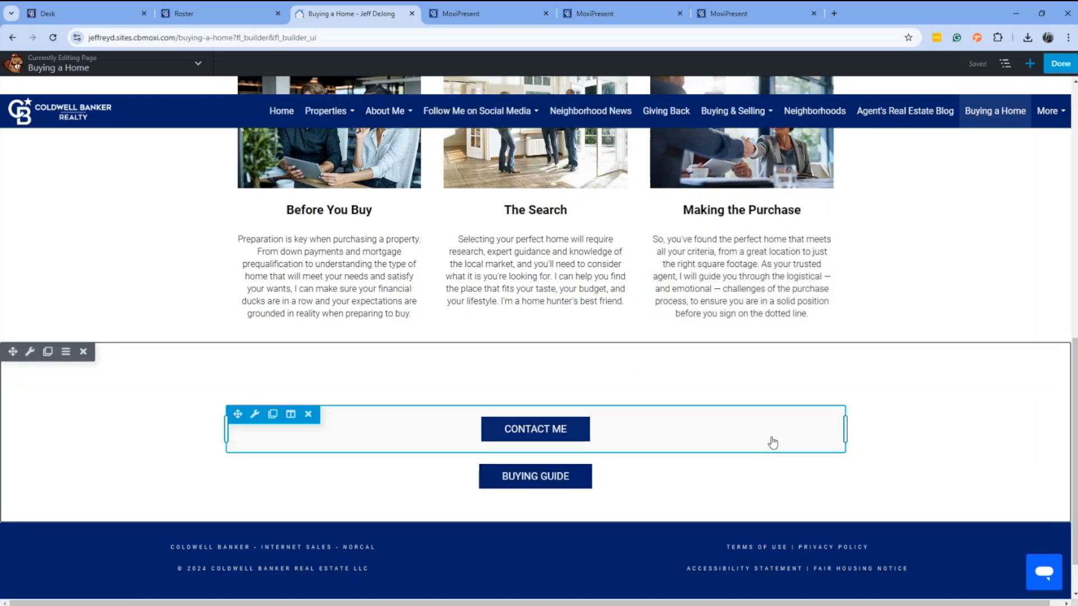
Step: Move the Buying Guide button below the three Home Buying Process columns and publish the page
{"action": "scroll", "coordinate": [488, 479], "scroll_direction": "up", "scroll_amount": 1}
{"action": "left_click_drag", "start_coordinate": [238, 519], "coordinate": [537, 540]}
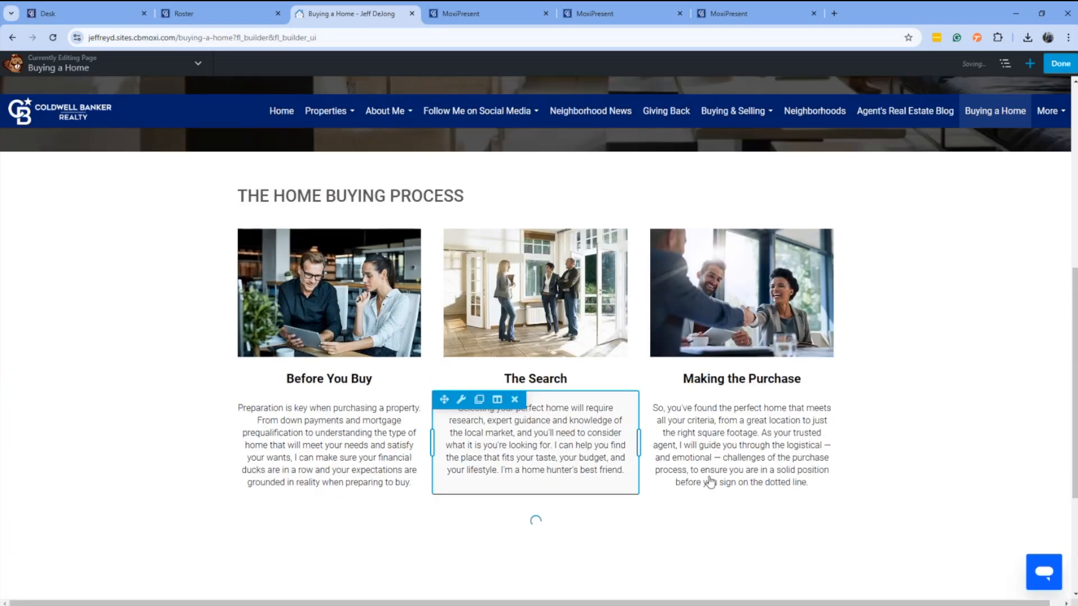
{"action": "scroll", "coordinate": [859, 512], "scroll_direction": "down", "scroll_amount": 3}
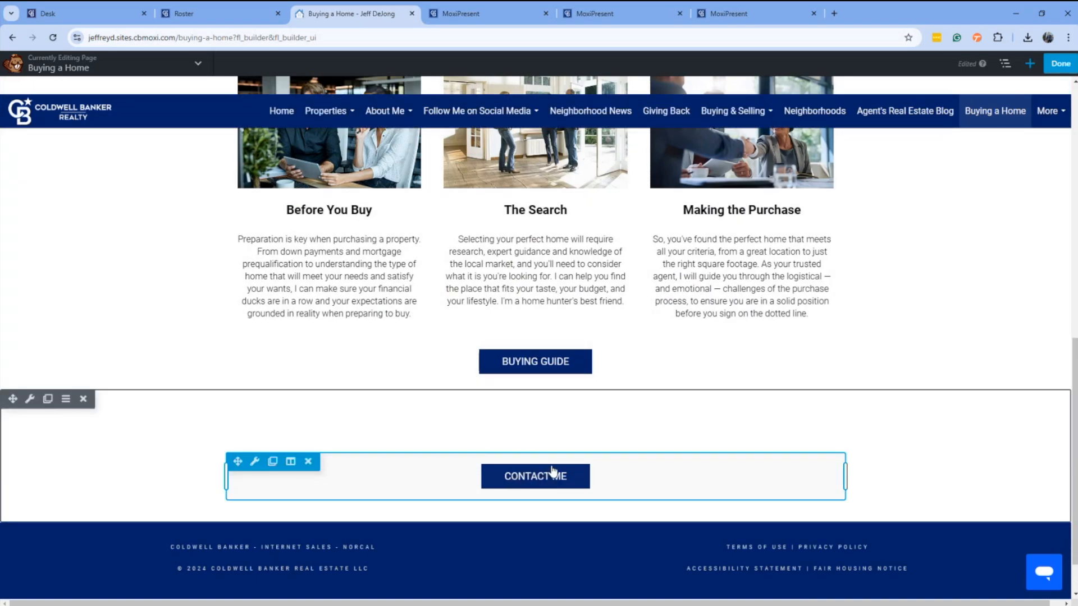
{"action": "scroll", "coordinate": [562, 419], "scroll_direction": "up", "scroll_amount": 15}
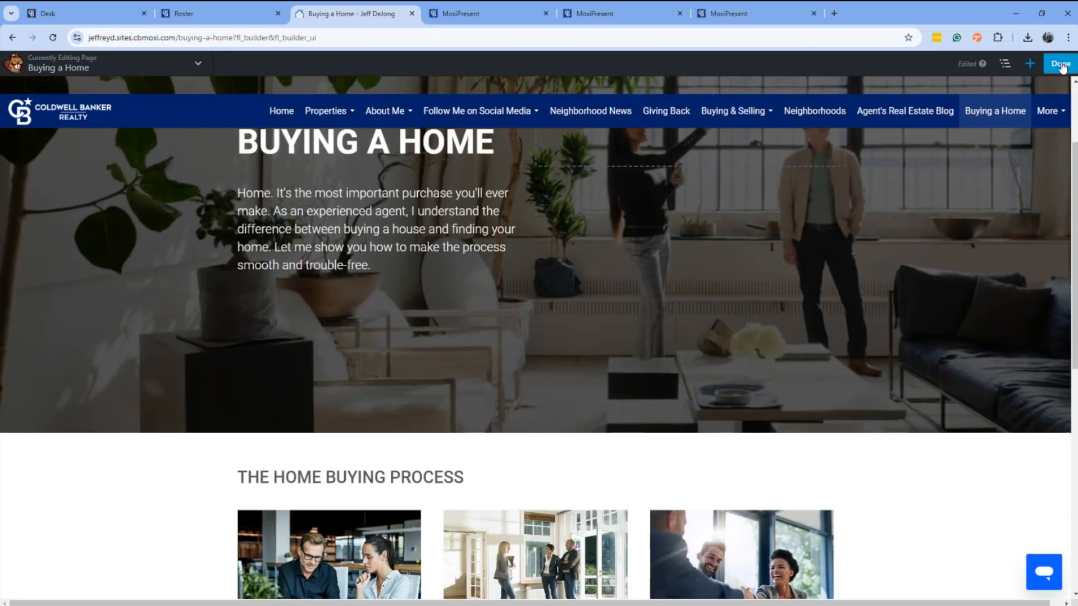
{"action": "left_click", "coordinate": [1060, 64]}
{"action": "left_click", "coordinate": [1010, 69]}
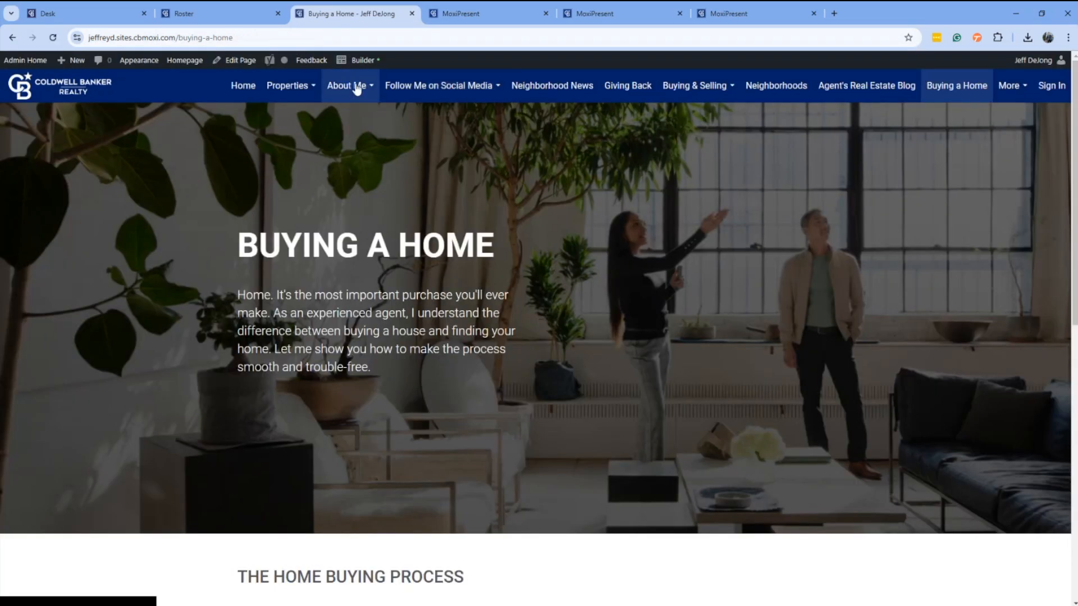
Step: Open the site's Contact Me page and copy its full web address
{"action": "mouse_move", "coordinate": [350, 86]}
{"action": "left_click", "coordinate": [349, 176]}
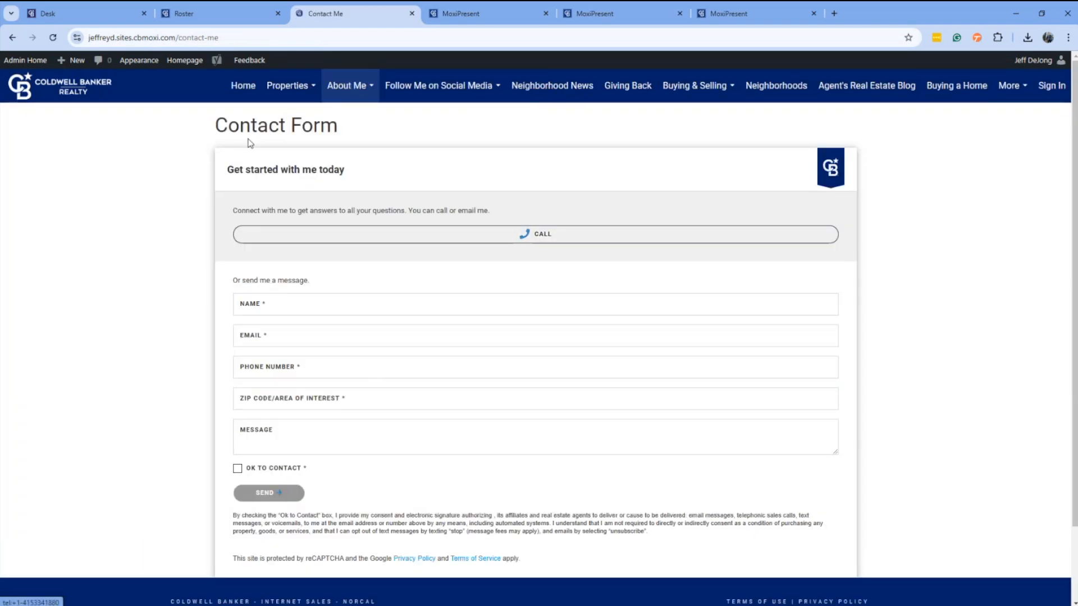
{"action": "left_click", "coordinate": [231, 39]}
{"action": "key", "text": "ctrl+c"}
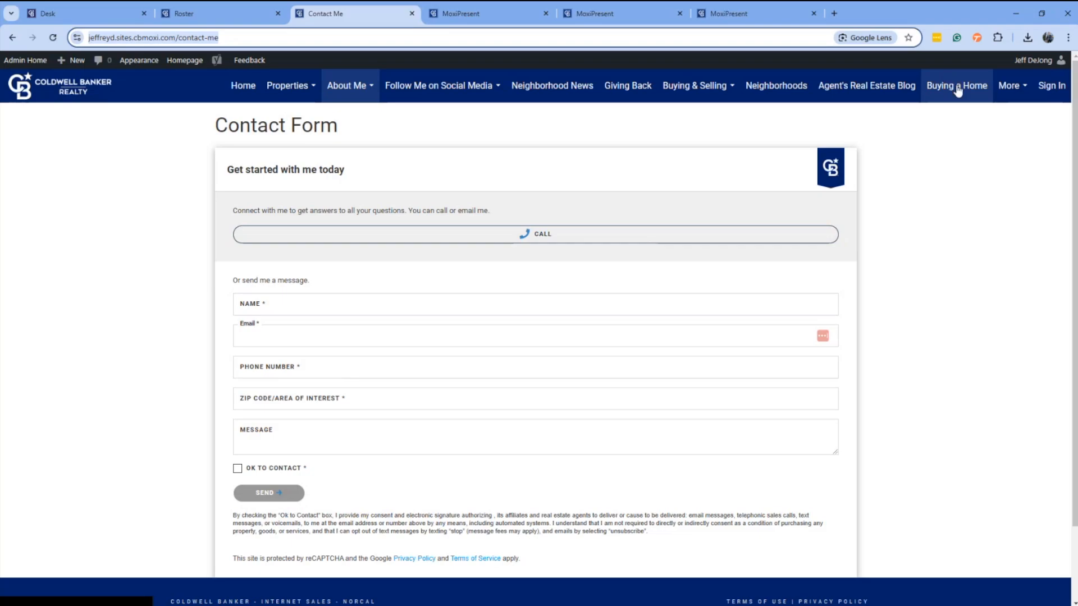
Step: Set the Contact Me button's link on the Buying a Home page to the copied contact page address and publish the page
{"action": "key", "text": "Return"}
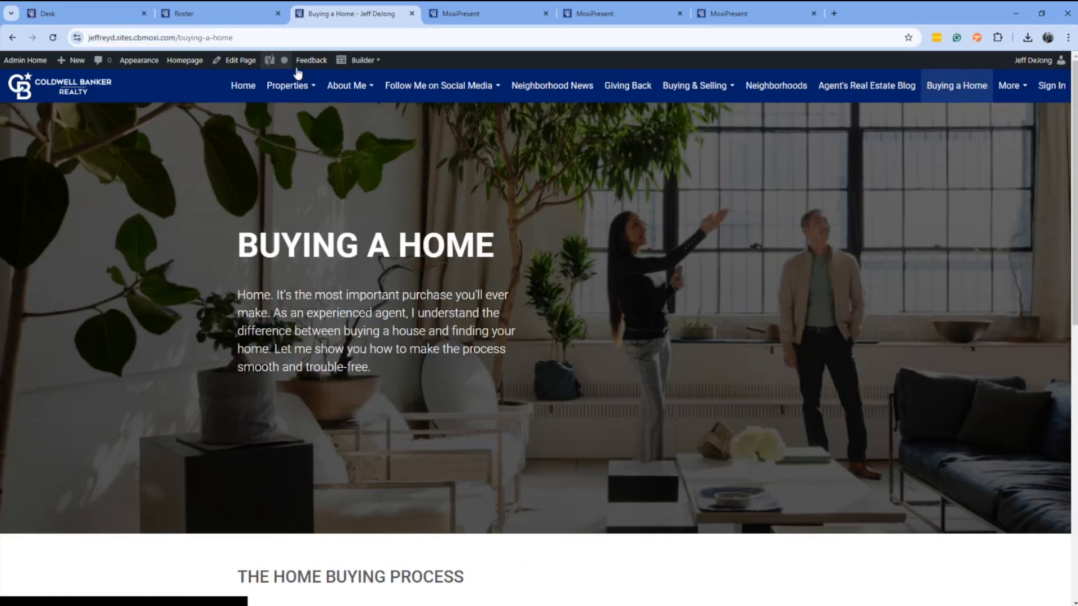
{"action": "left_click", "coordinate": [364, 61]}
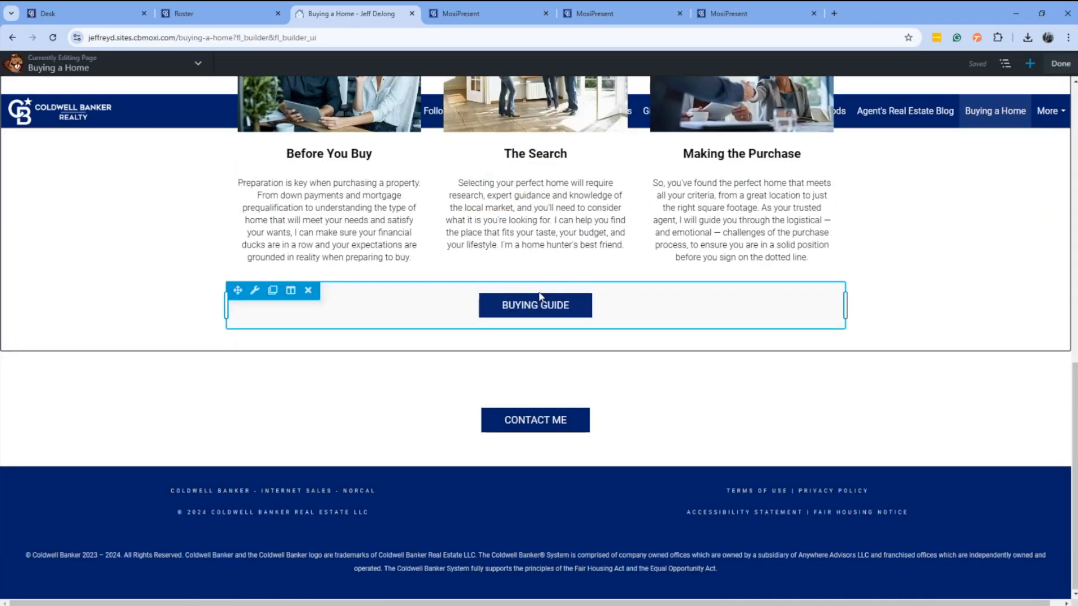
{"action": "left_click", "coordinate": [535, 422]}
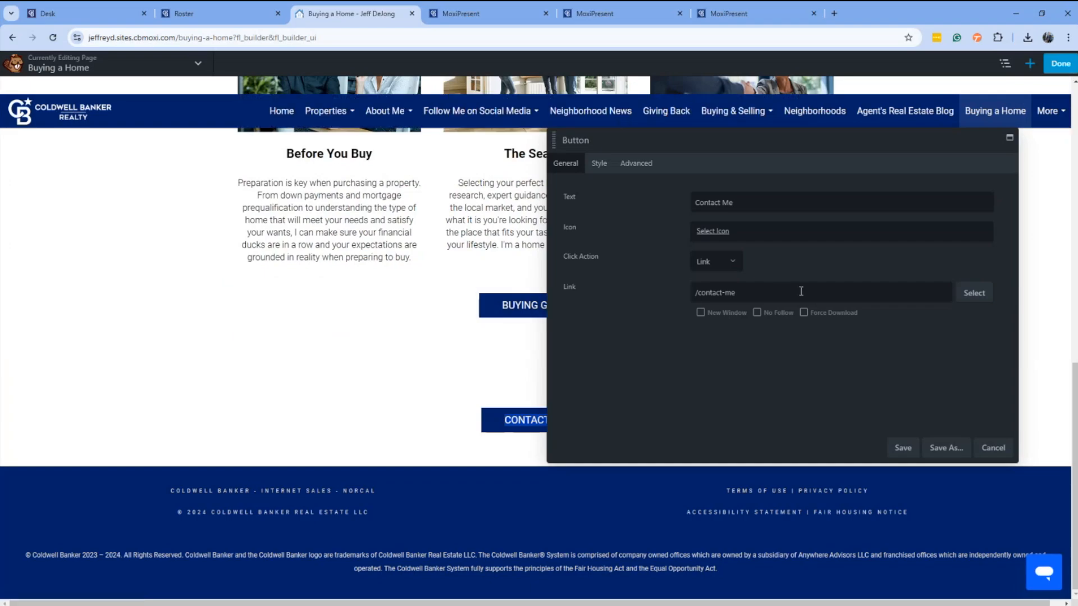
{"action": "triple_click", "coordinate": [801, 291]}
{"action": "key", "text": "ctrl+v"}
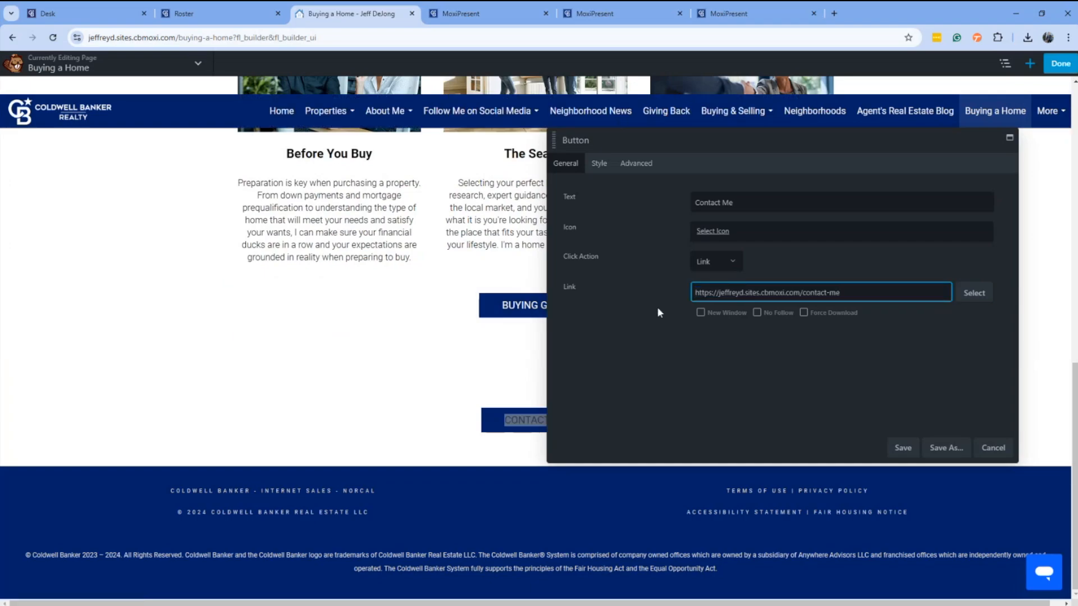
{"action": "left_click", "coordinate": [903, 448]}
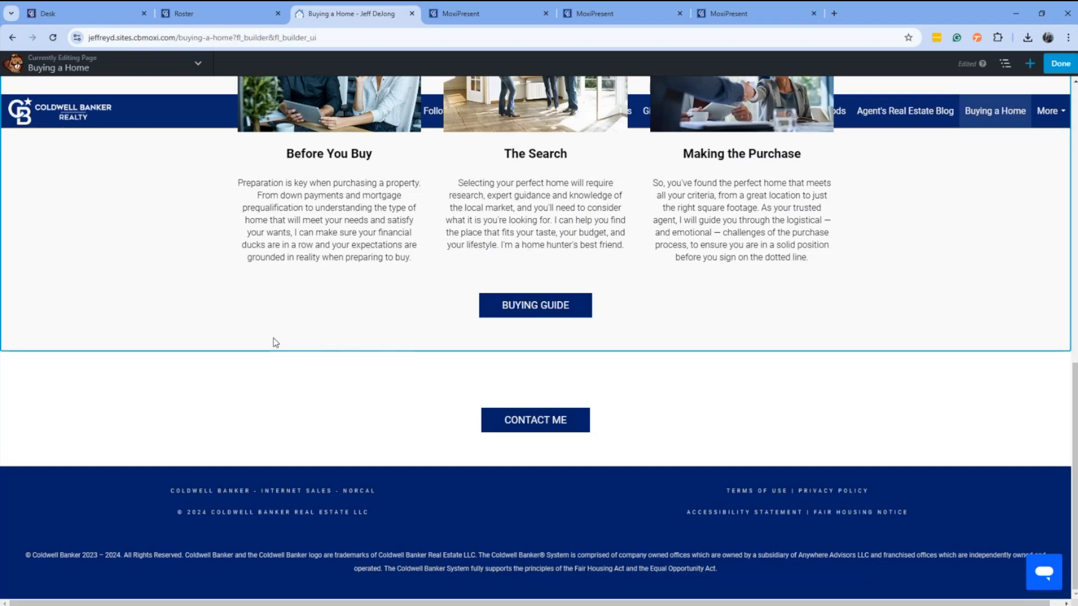
{"action": "left_click", "coordinate": [1060, 63]}
{"action": "left_click", "coordinate": [1019, 65]}
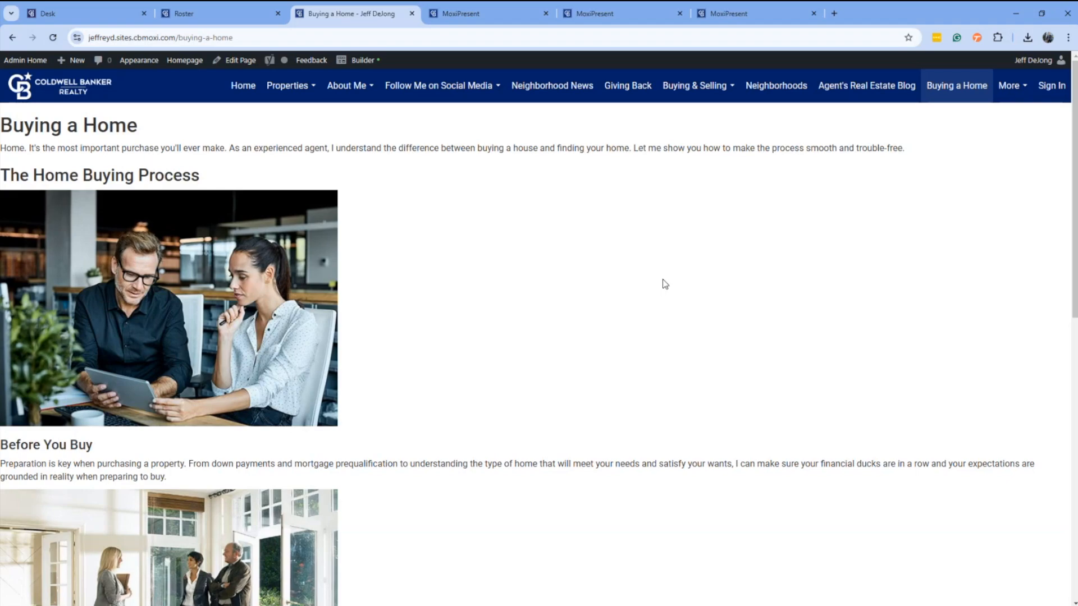
Step: Add a new custom site page titled Compare Cost of Living from the site's admin area and publish it
{"action": "left_click", "coordinate": [25, 61]}
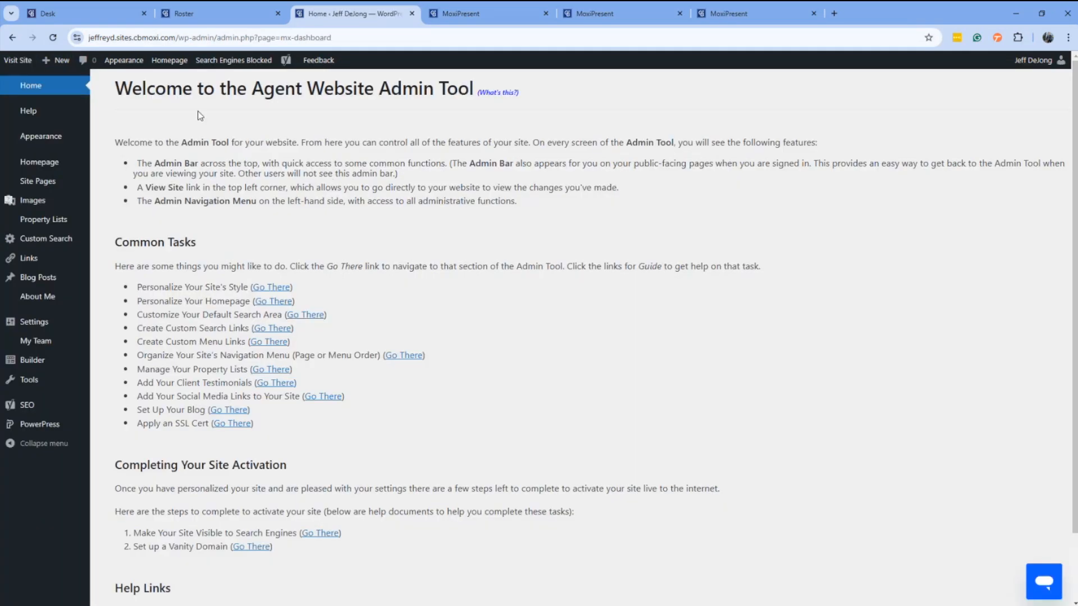
{"action": "mouse_move", "coordinate": [40, 182]}
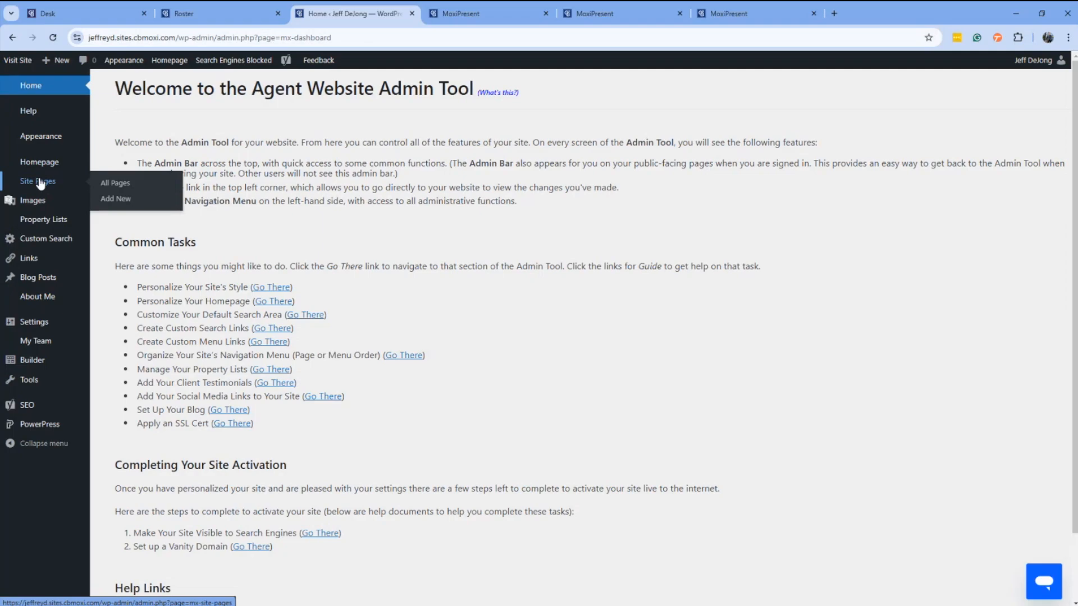
{"action": "left_click", "coordinate": [133, 198]}
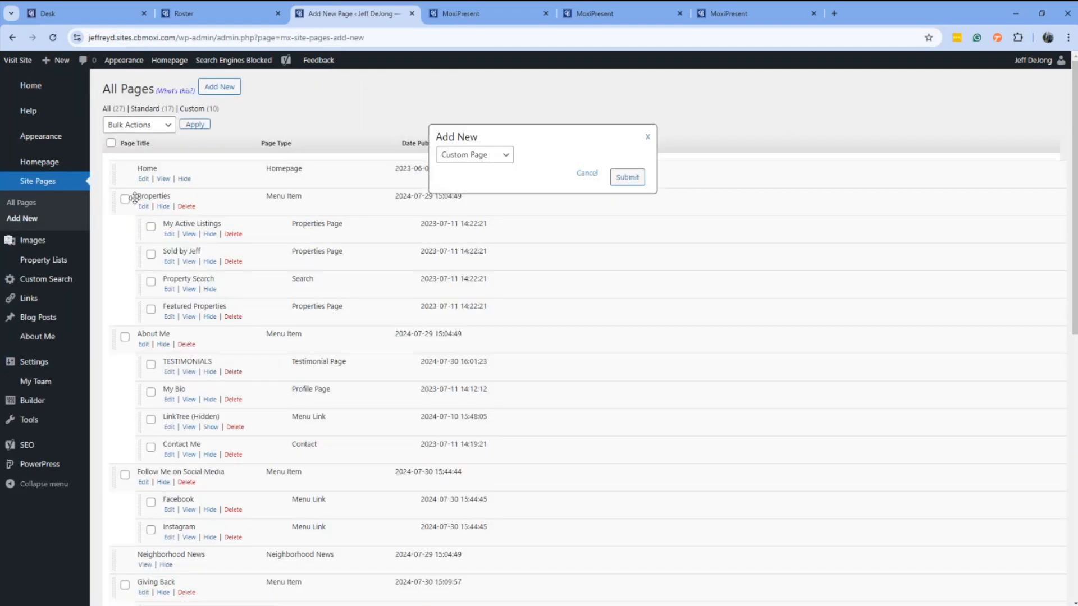
{"action": "left_click", "coordinate": [626, 180]}
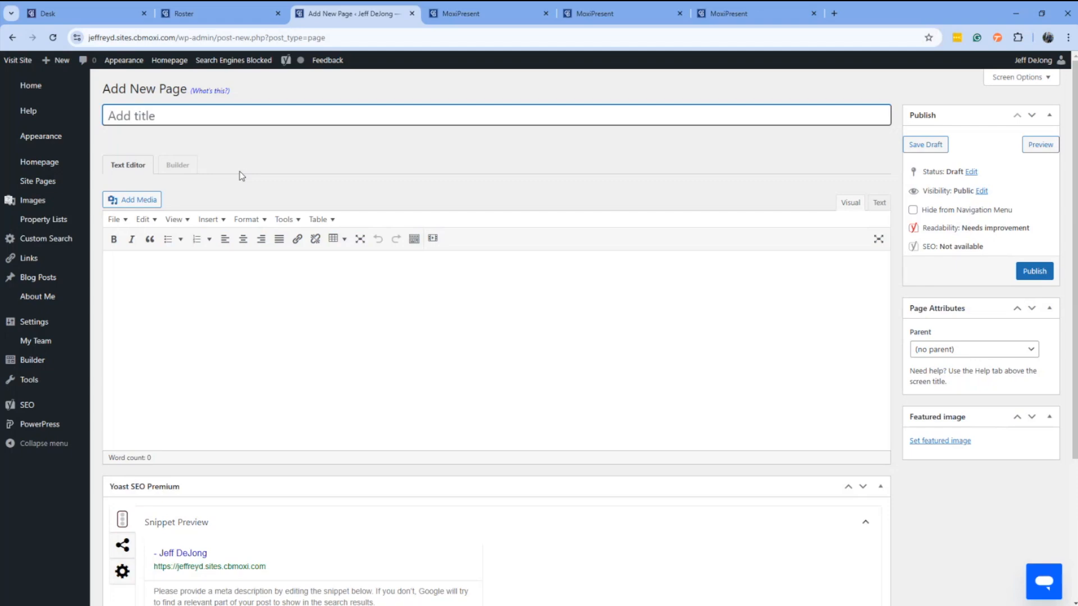
{"action": "type", "text": "Compare C"}
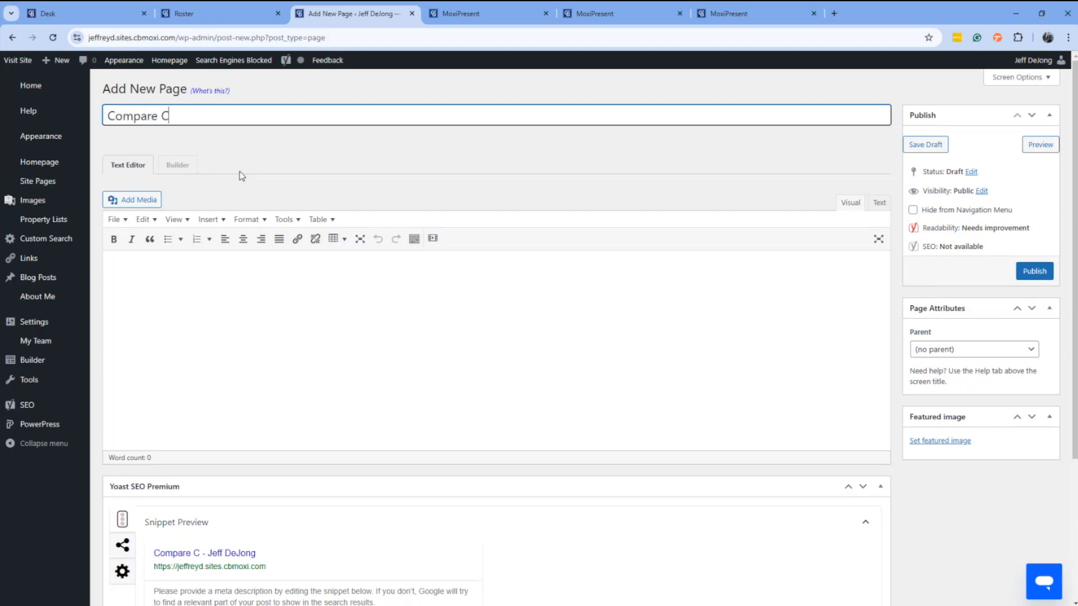
{"action": "type", "text": "ost of Living"}
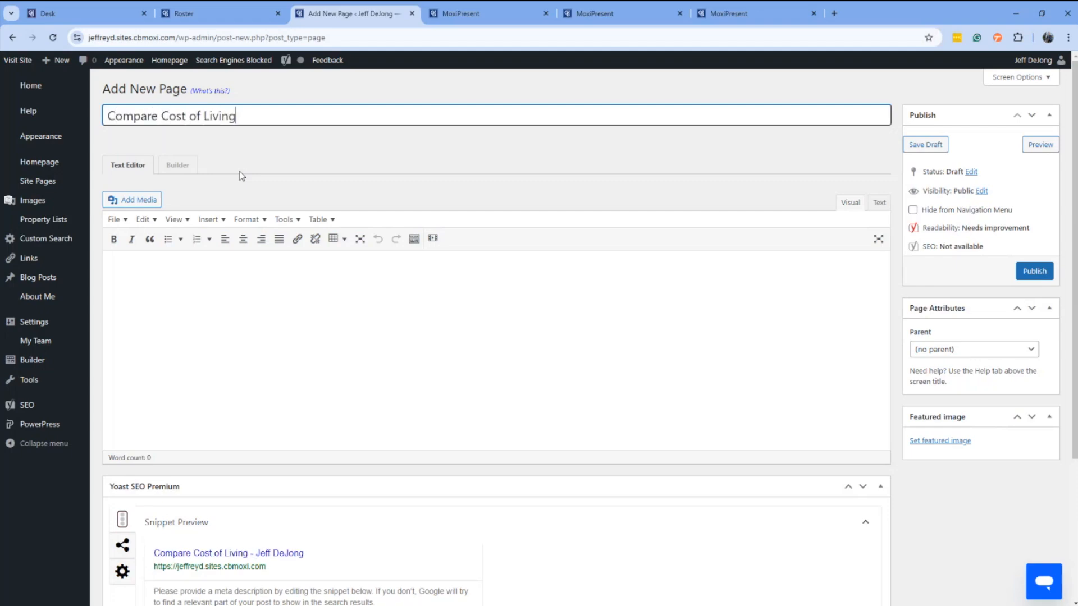
{"action": "left_click", "coordinate": [1033, 271]}
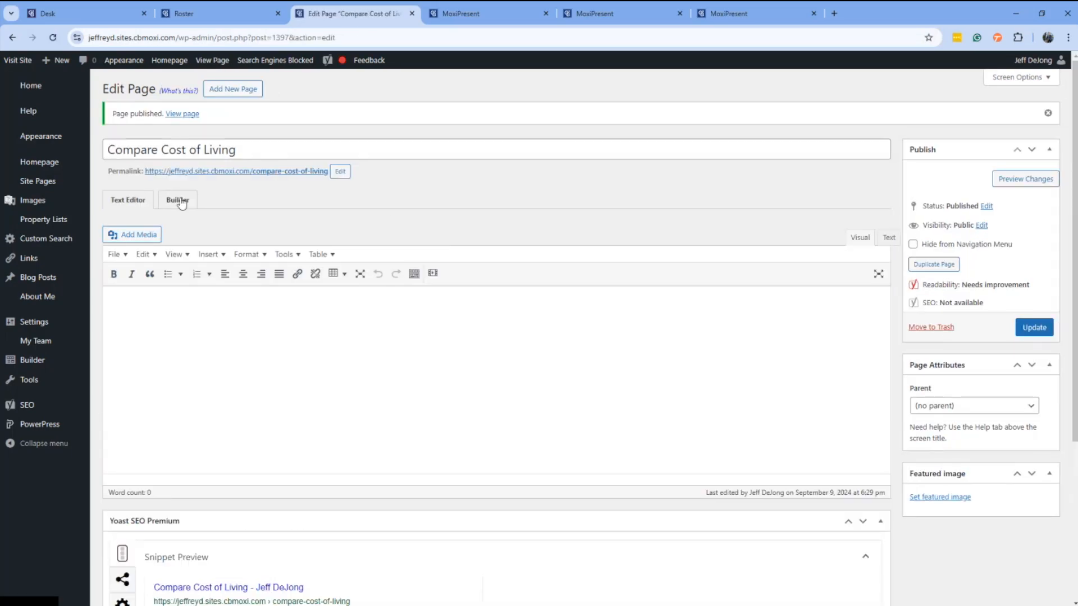
Step: Open the Compare Cost of Living page in the builder and apply the brand template Move Meter 1
{"action": "left_click", "coordinate": [189, 200]}
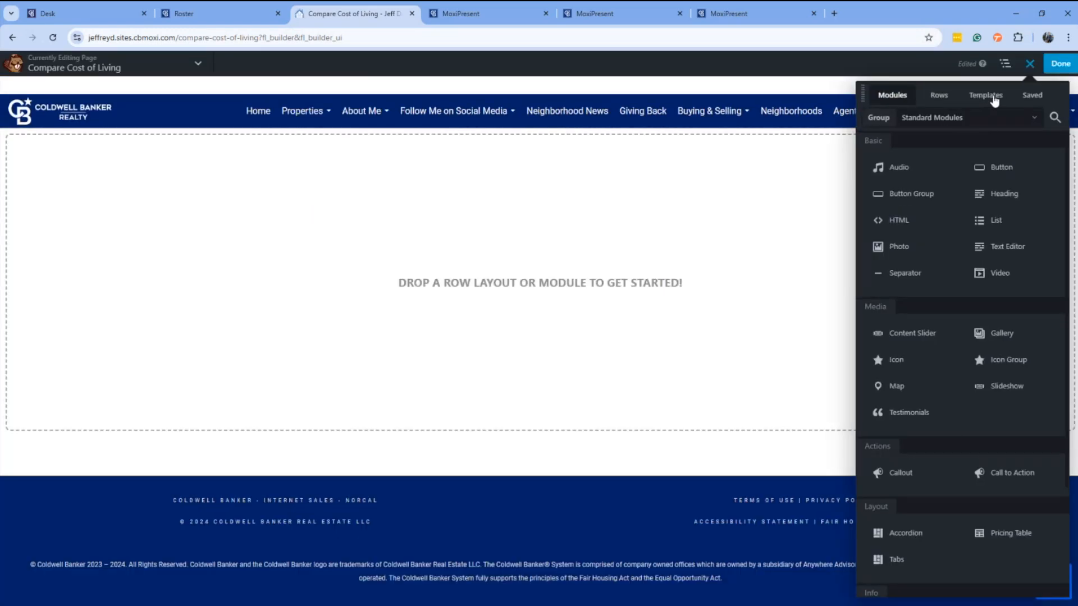
{"action": "left_click", "coordinate": [994, 100]}
{"action": "left_click", "coordinate": [977, 116]}
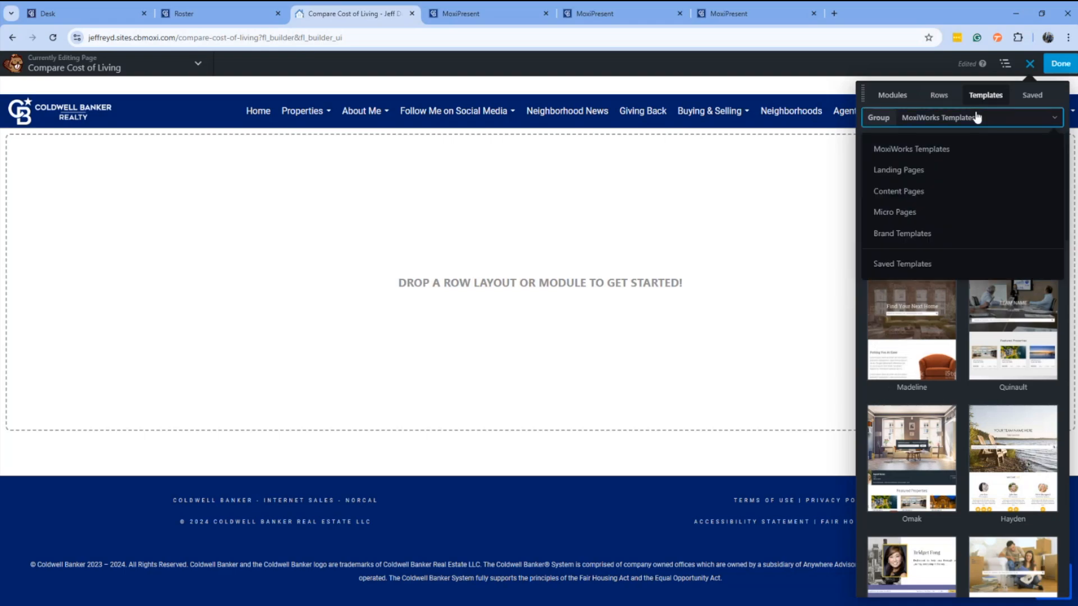
{"action": "left_click", "coordinate": [911, 234]}
{"action": "scroll", "coordinate": [994, 341], "scroll_direction": "down", "scroll_amount": 5}
{"action": "scroll", "coordinate": [994, 341], "scroll_direction": "down", "scroll_amount": 7}
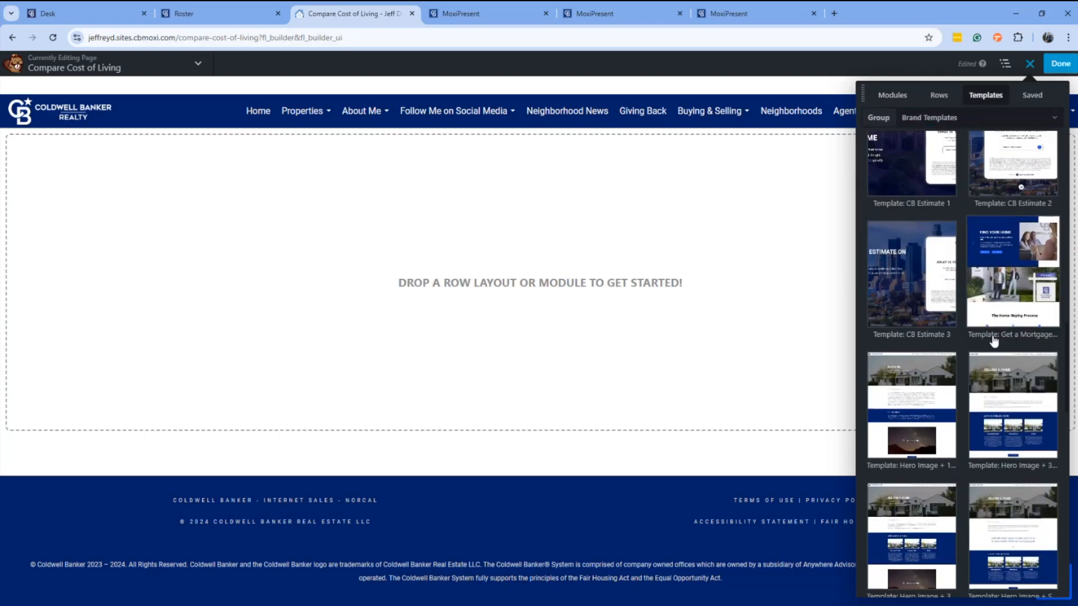
{"action": "scroll", "coordinate": [989, 344], "scroll_direction": "down", "scroll_amount": 6}
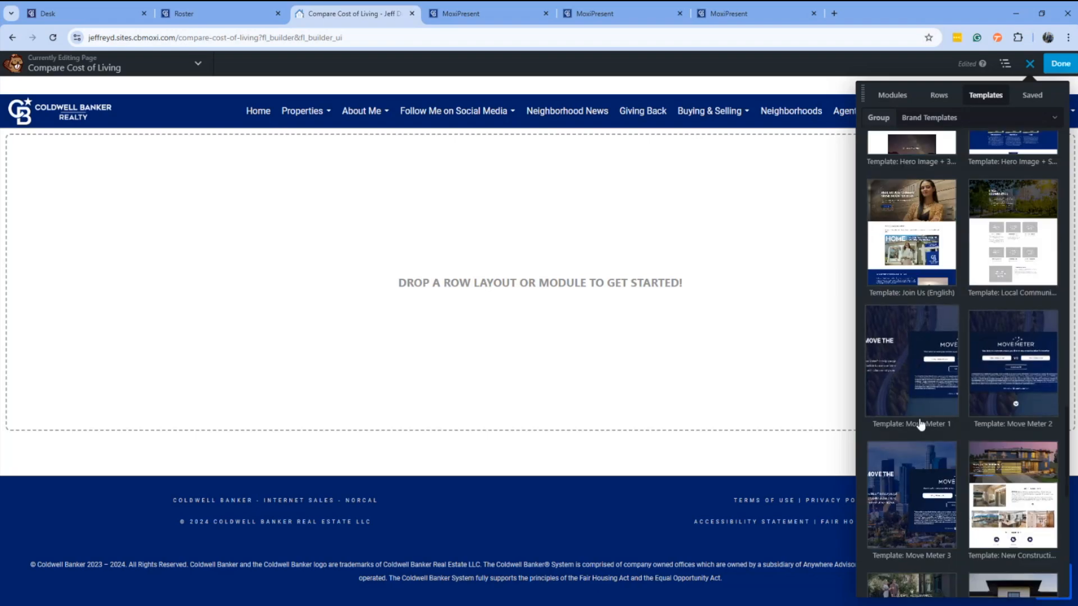
{"action": "left_click", "coordinate": [909, 367]}
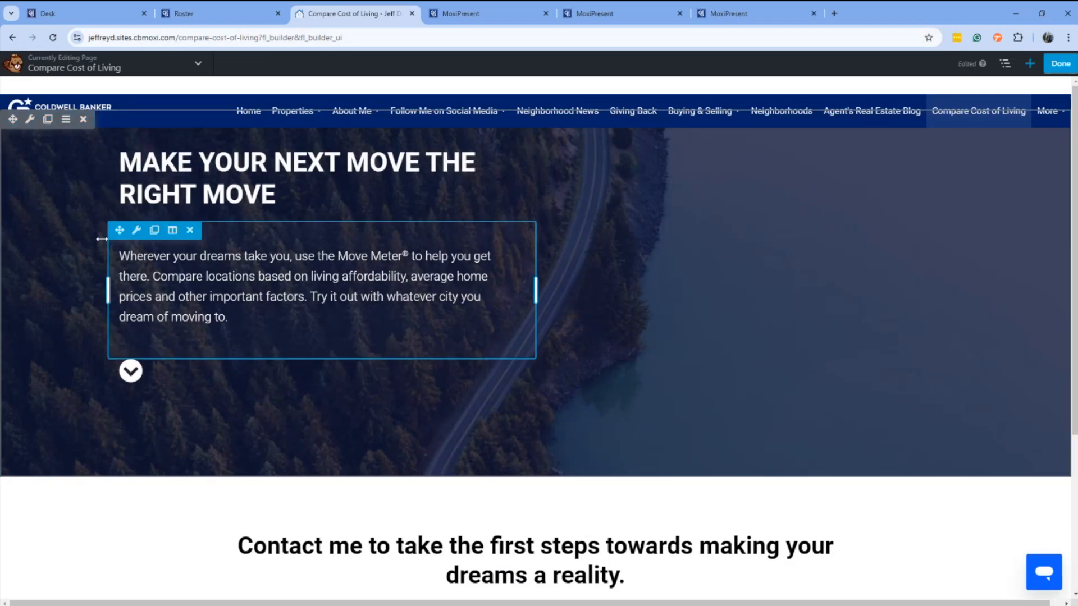
{"action": "scroll", "coordinate": [285, 258], "scroll_direction": "down", "scroll_amount": 2}
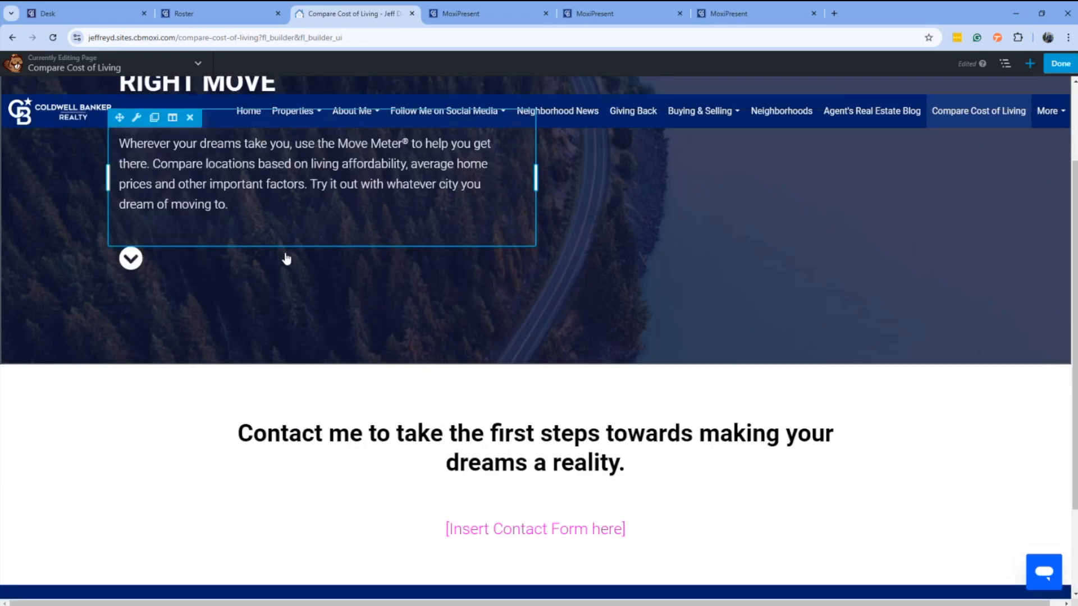
{"action": "scroll", "coordinate": [286, 258], "scroll_direction": "down", "scroll_amount": 2}
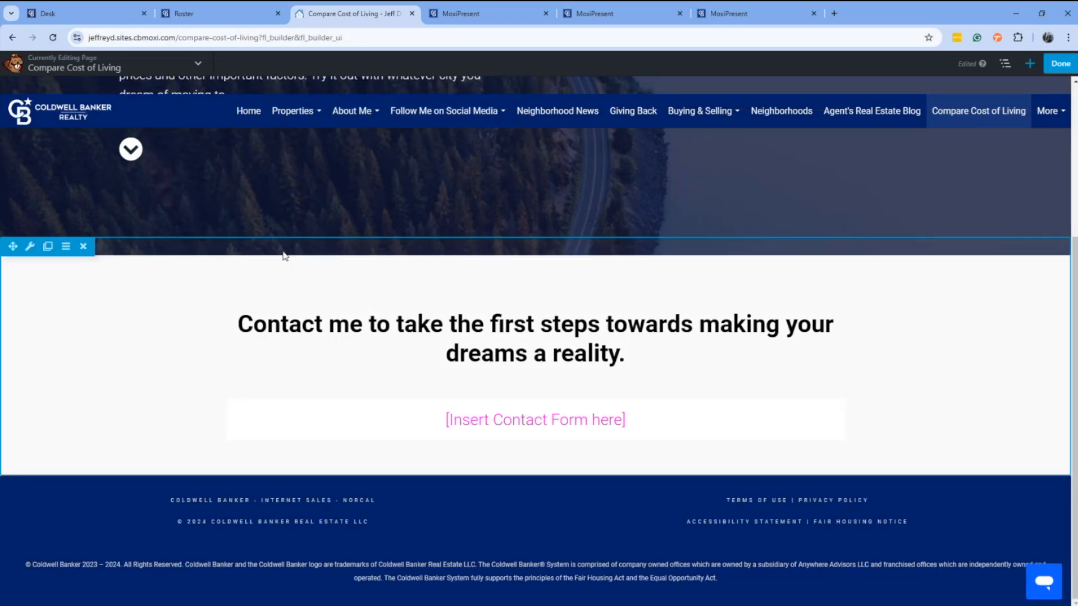
{"action": "scroll", "coordinate": [283, 255], "scroll_direction": "up", "scroll_amount": 3}
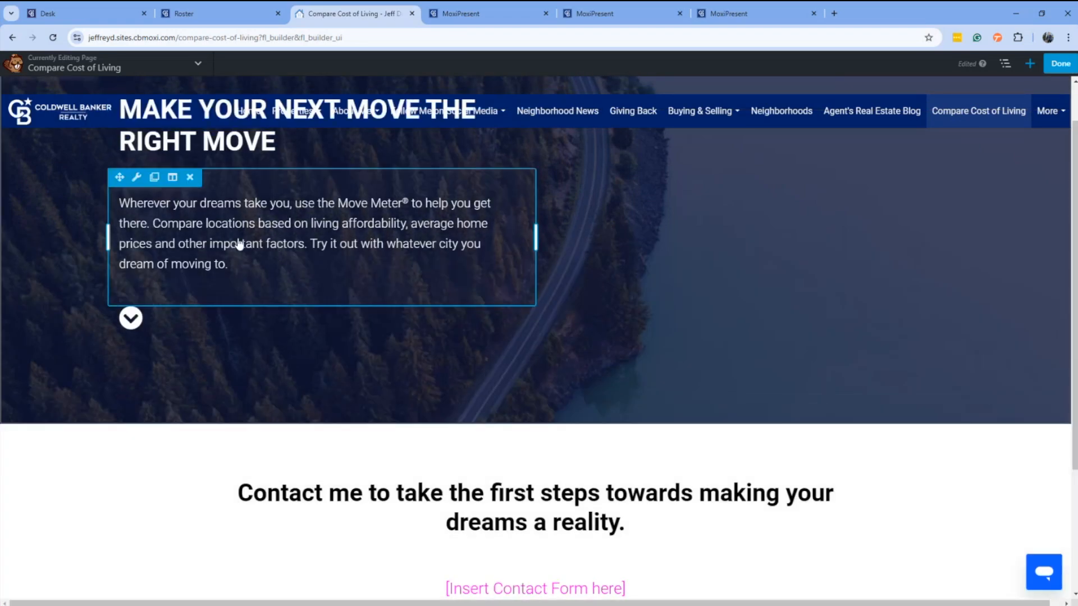
{"action": "scroll", "coordinate": [239, 243], "scroll_direction": "down", "scroll_amount": 3}
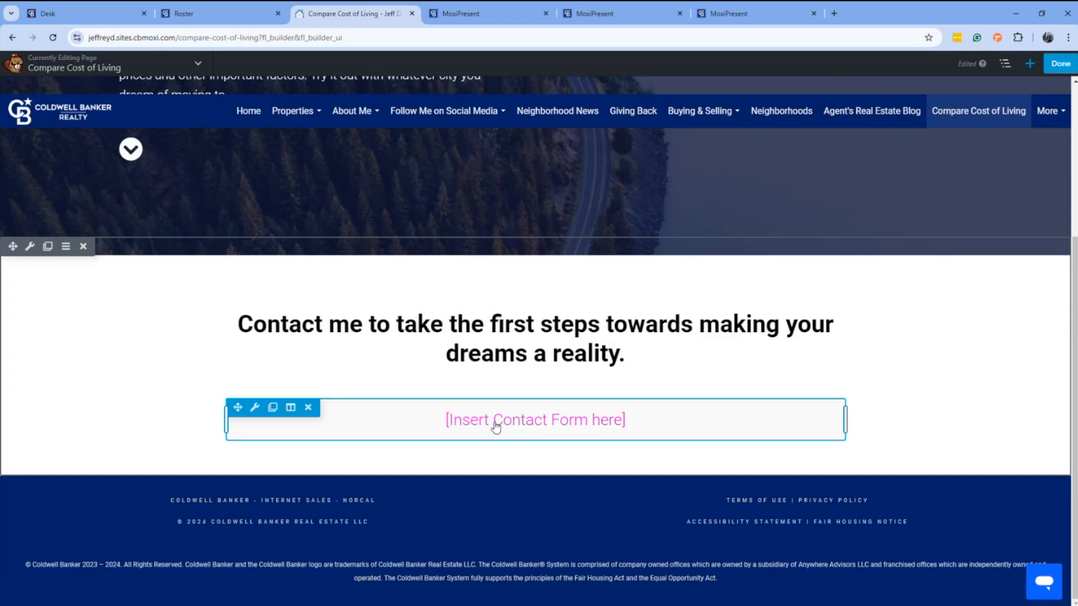
{"action": "scroll", "coordinate": [531, 423], "scroll_direction": "up", "scroll_amount": 2}
{"action": "scroll", "coordinate": [531, 423], "scroll_direction": "down", "scroll_amount": 2}
{"action": "left_click", "coordinate": [1031, 67]}
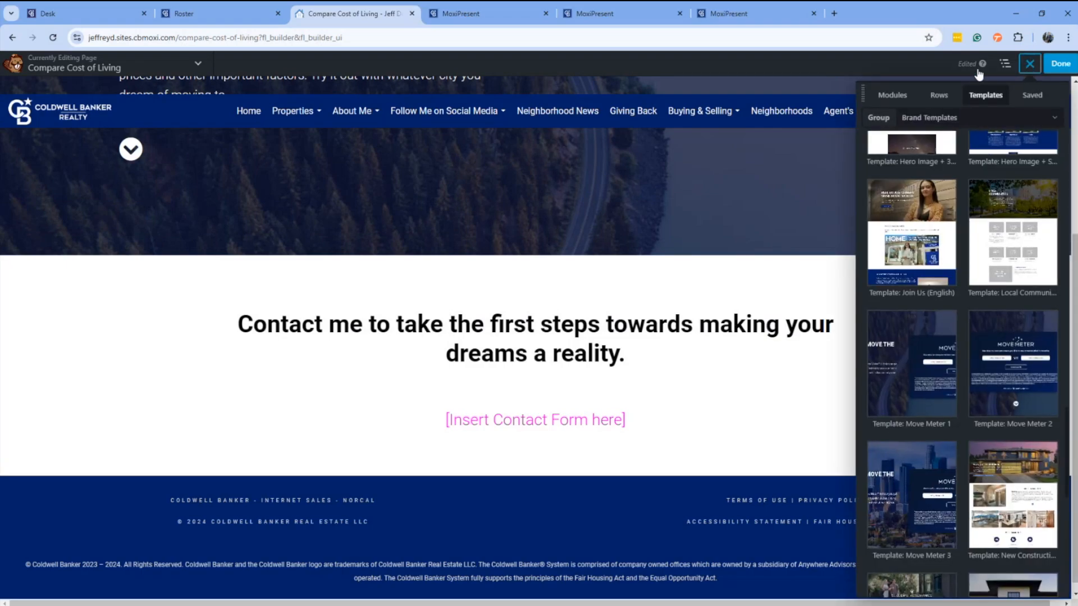
{"action": "left_click", "coordinate": [894, 95]}
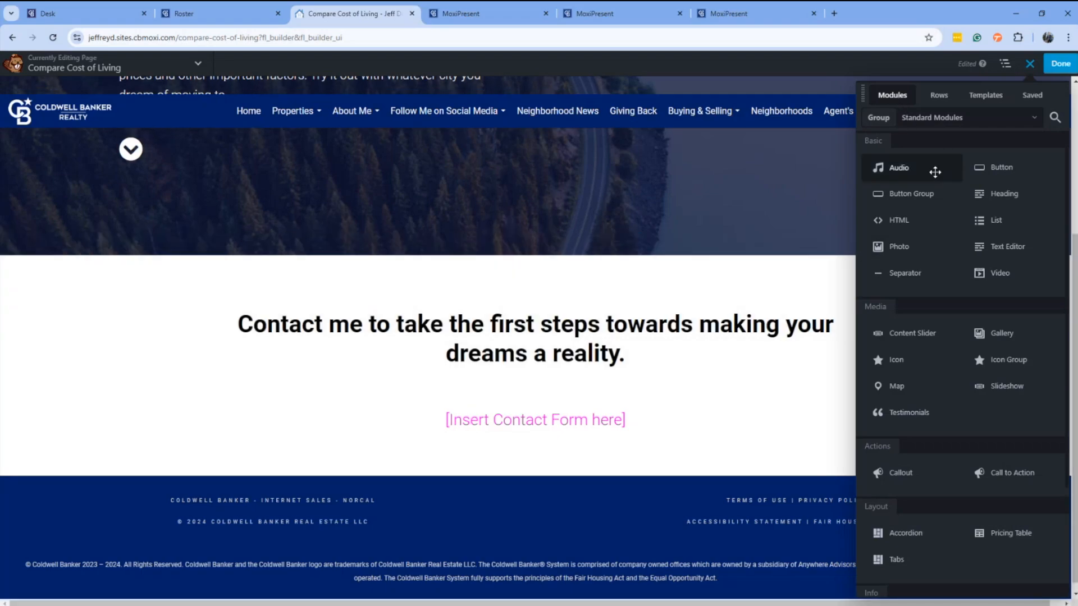
{"action": "left_click", "coordinate": [970, 121]}
{"action": "left_click", "coordinate": [954, 179]}
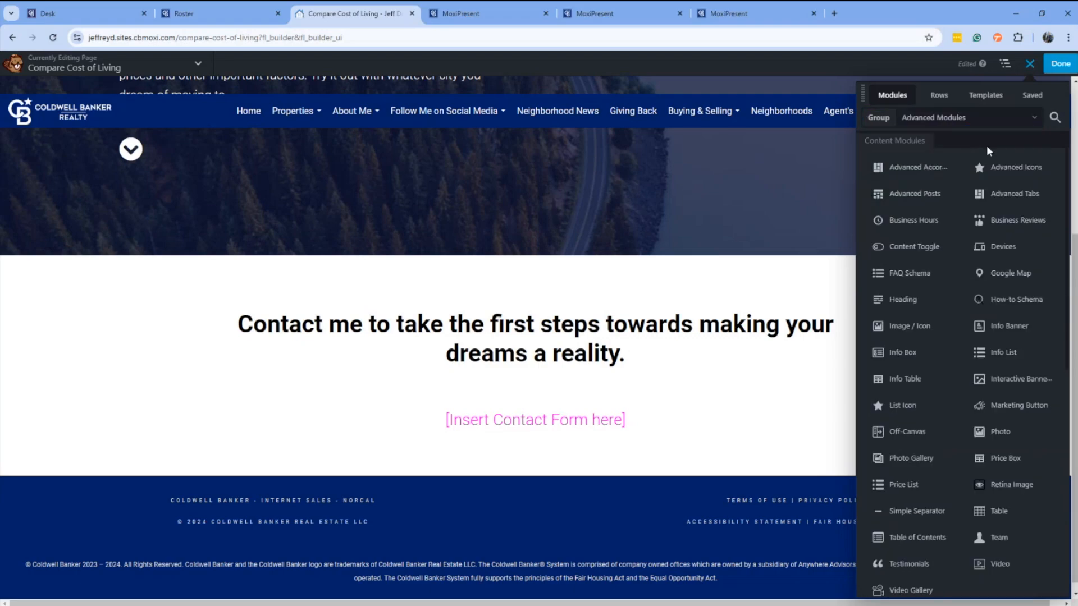
{"action": "left_click", "coordinate": [1055, 119]}
{"action": "type", "text": "contact"}
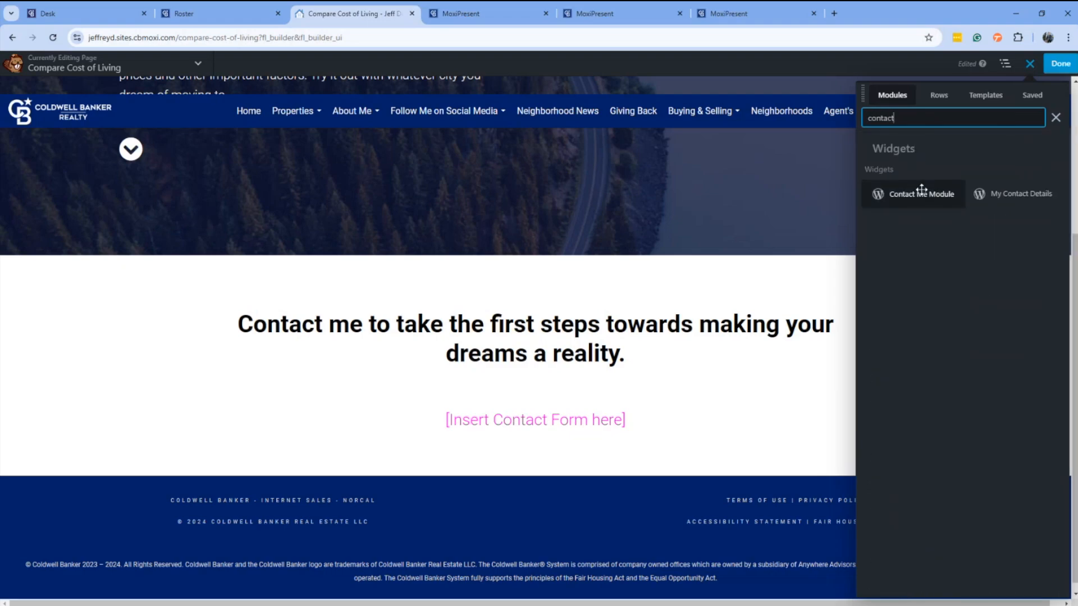
{"action": "left_click_drag", "start_coordinate": [922, 190], "coordinate": [492, 504]}
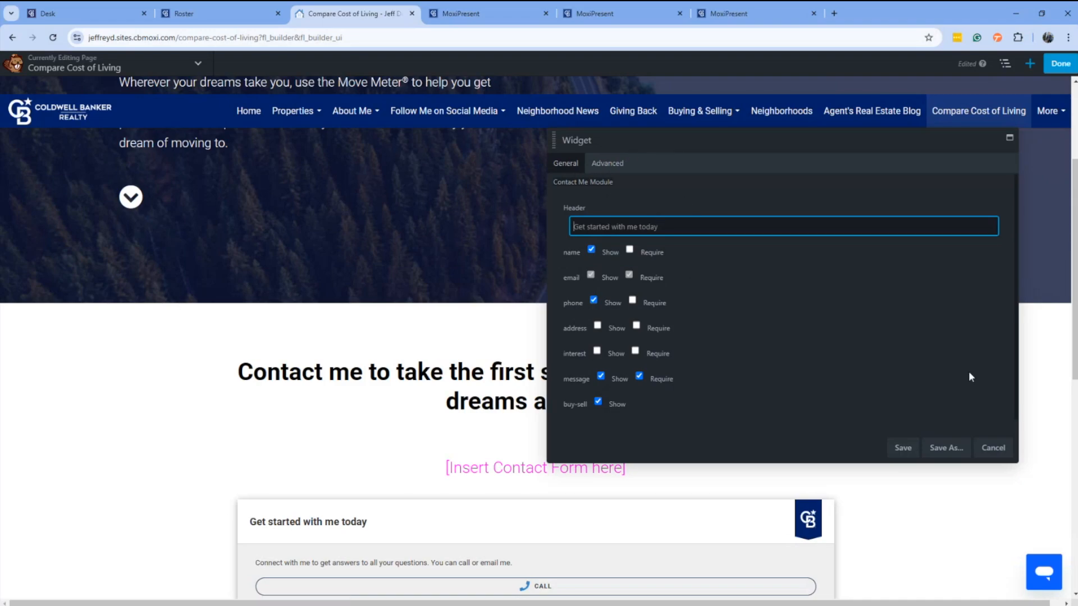
{"action": "left_click", "coordinate": [993, 448]}
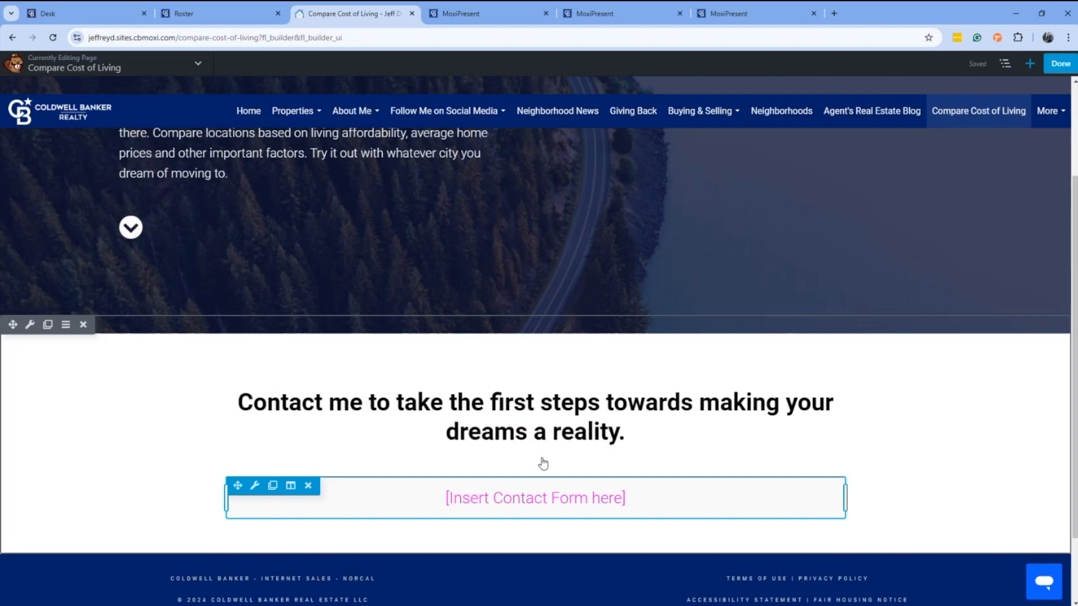
Step: Find the Contact Me Module by searching for contact, place it below the contact form placeholder and save it with its default settings
{"action": "left_click", "coordinate": [1029, 63]}
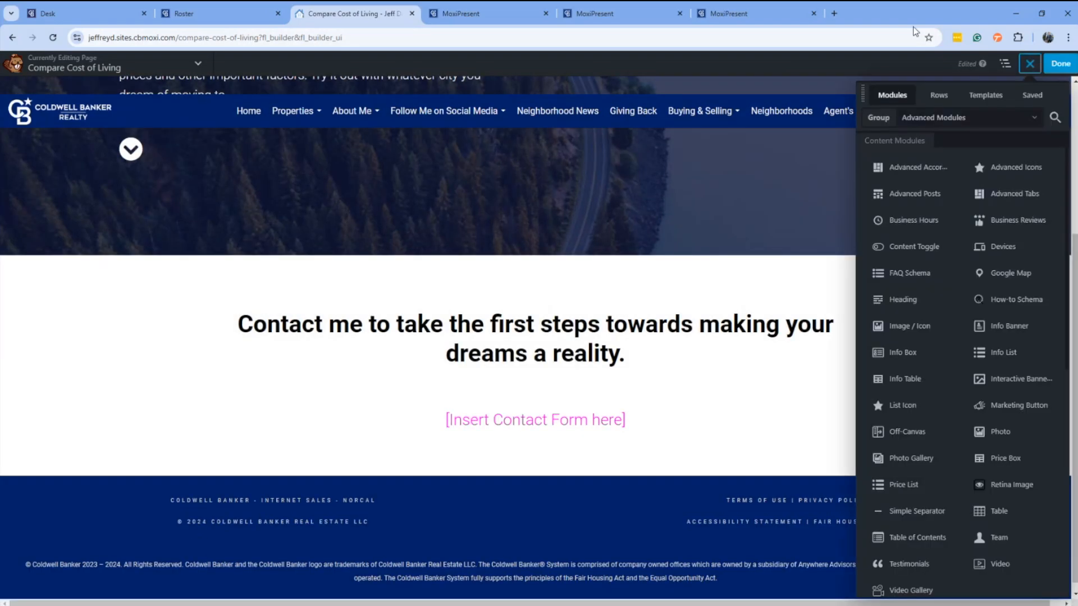
{"action": "left_click", "coordinate": [1055, 117]}
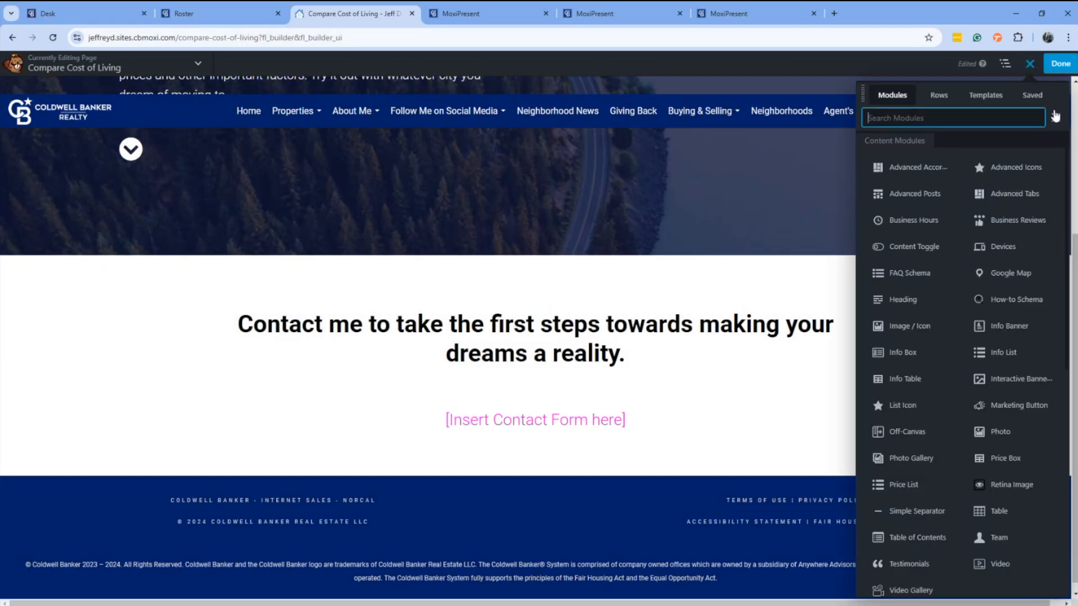
{"action": "type", "text": "contact"}
{"action": "left_click_drag", "start_coordinate": [884, 194], "coordinate": [518, 512]}
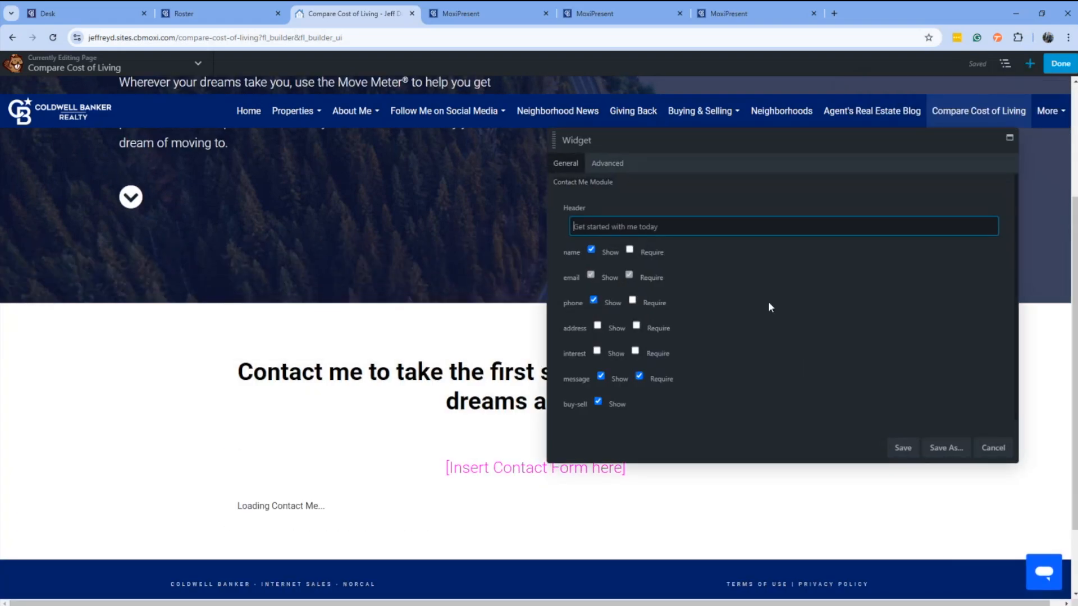
{"action": "left_click", "coordinate": [900, 449]}
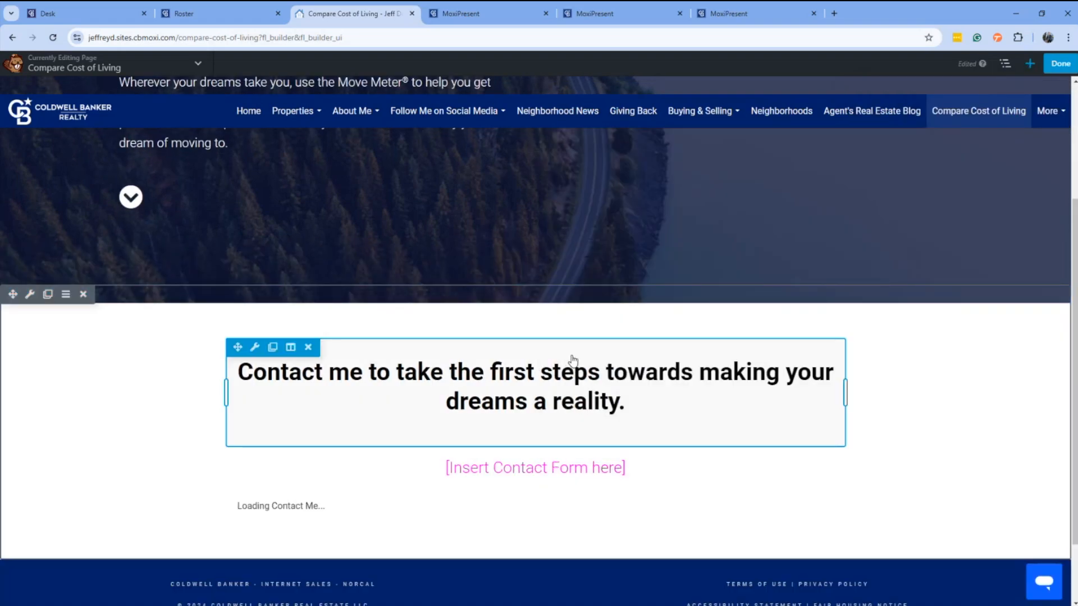
Step: Configure the contact form to require the name, show and require the address, and make the message optional, and save it
{"action": "scroll", "coordinate": [865, 426], "scroll_direction": "down", "scroll_amount": 2}
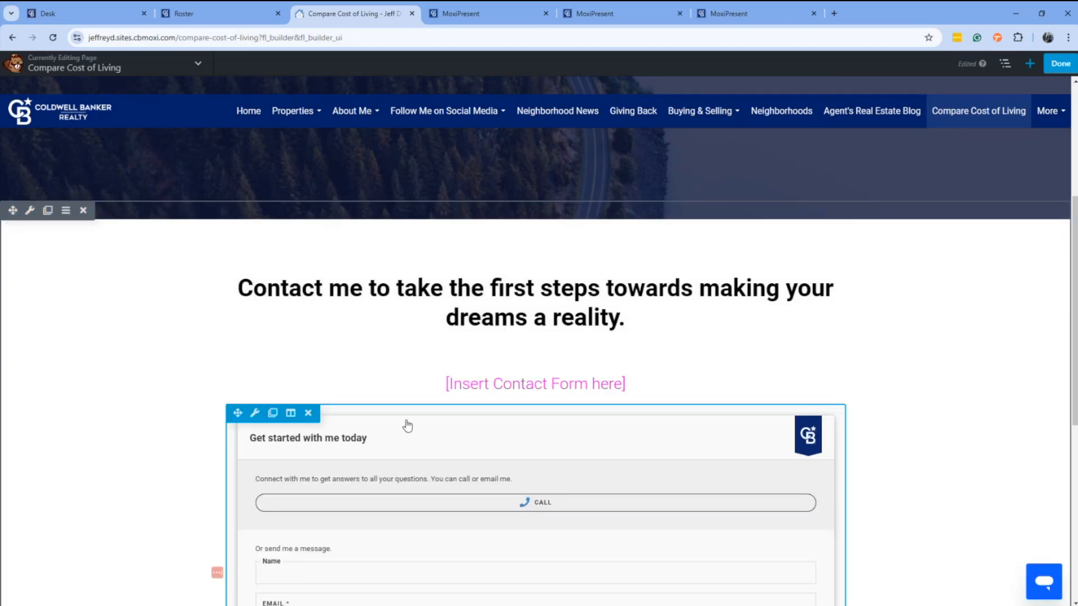
{"action": "scroll", "coordinate": [380, 393], "scroll_direction": "down", "scroll_amount": 3}
{"action": "left_click", "coordinate": [527, 284]}
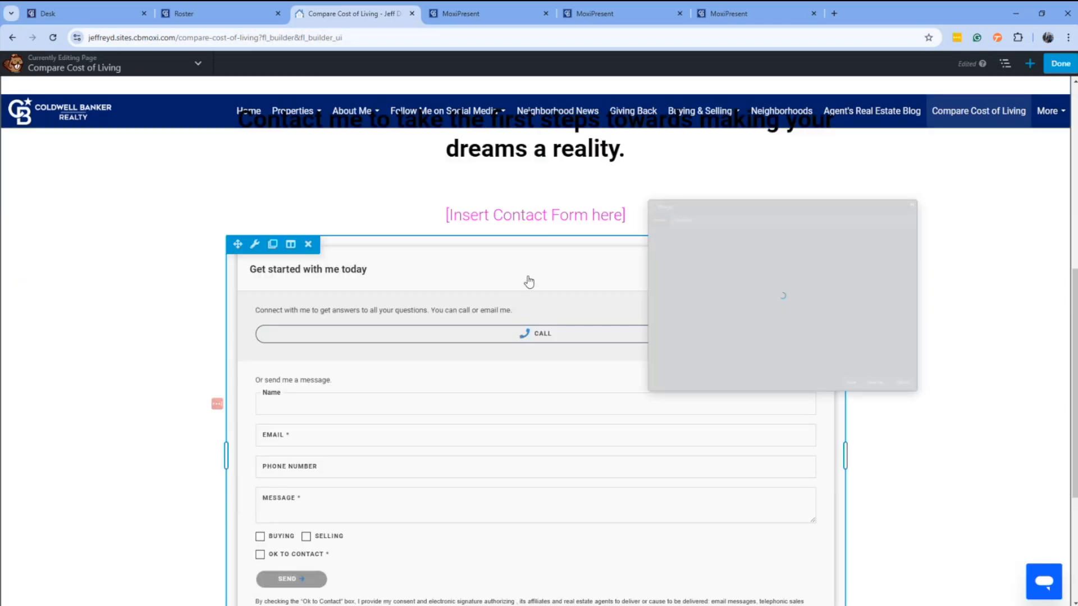
{"action": "left_click", "coordinate": [995, 449]}
{"action": "left_click", "coordinate": [257, 246]}
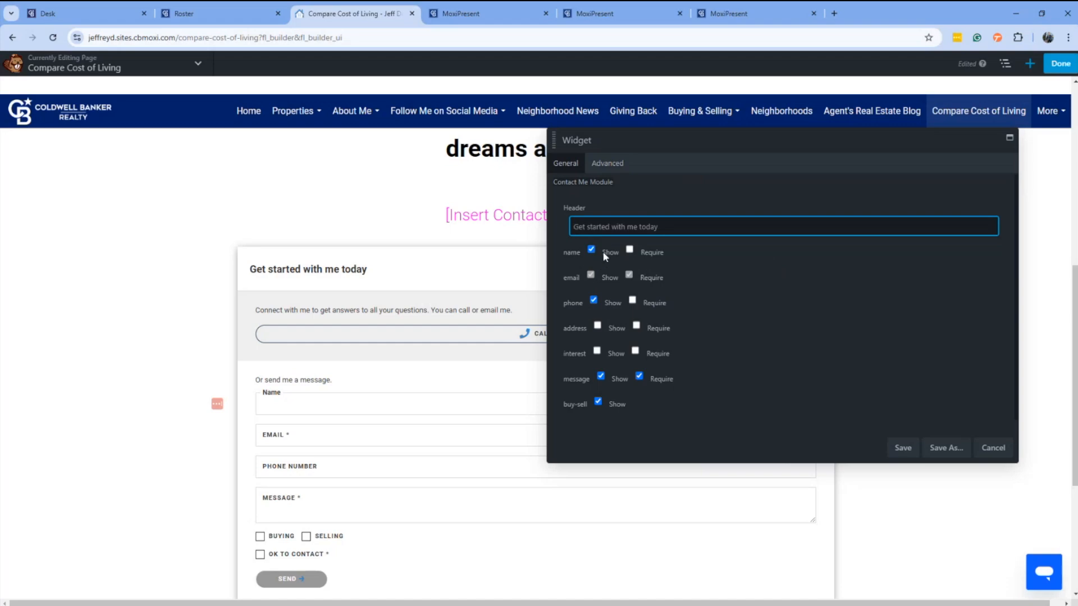
{"action": "left_click", "coordinate": [629, 250]}
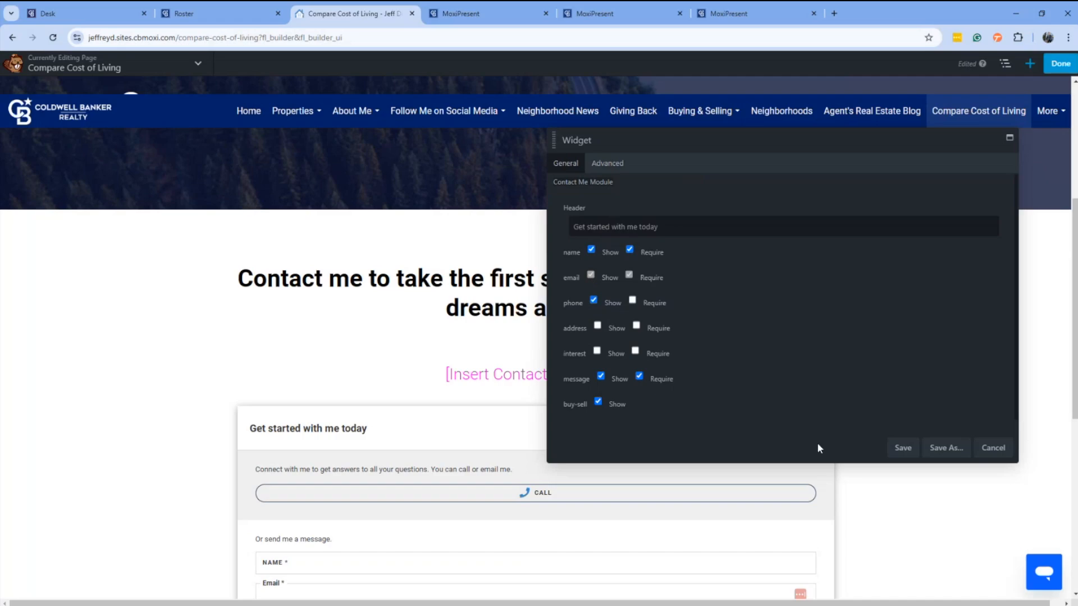
{"action": "left_click", "coordinate": [597, 326]}
{"action": "left_click", "coordinate": [636, 326]}
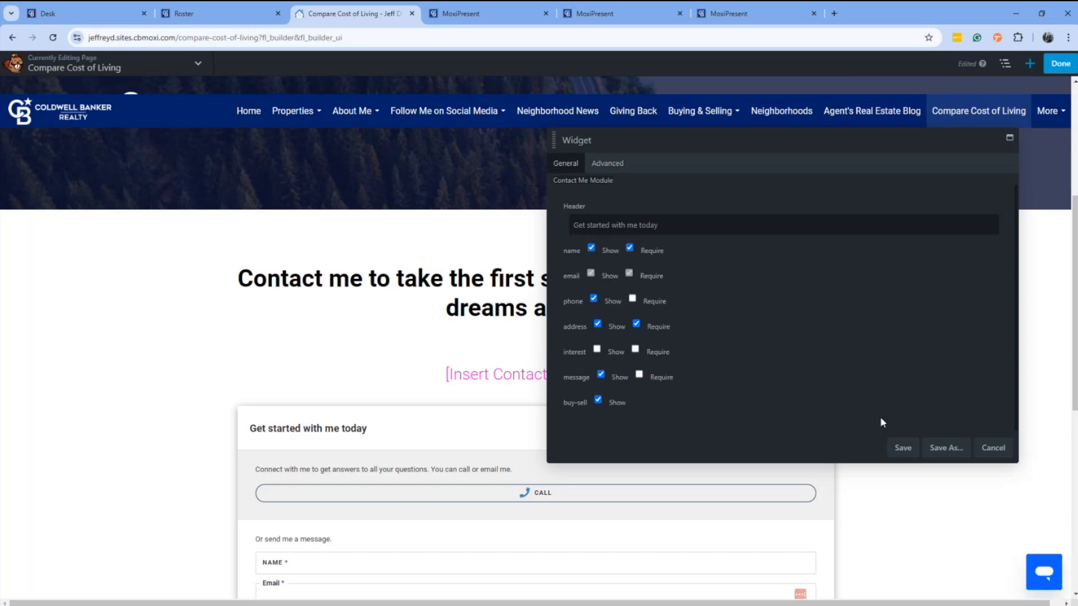
{"action": "left_click", "coordinate": [901, 448]}
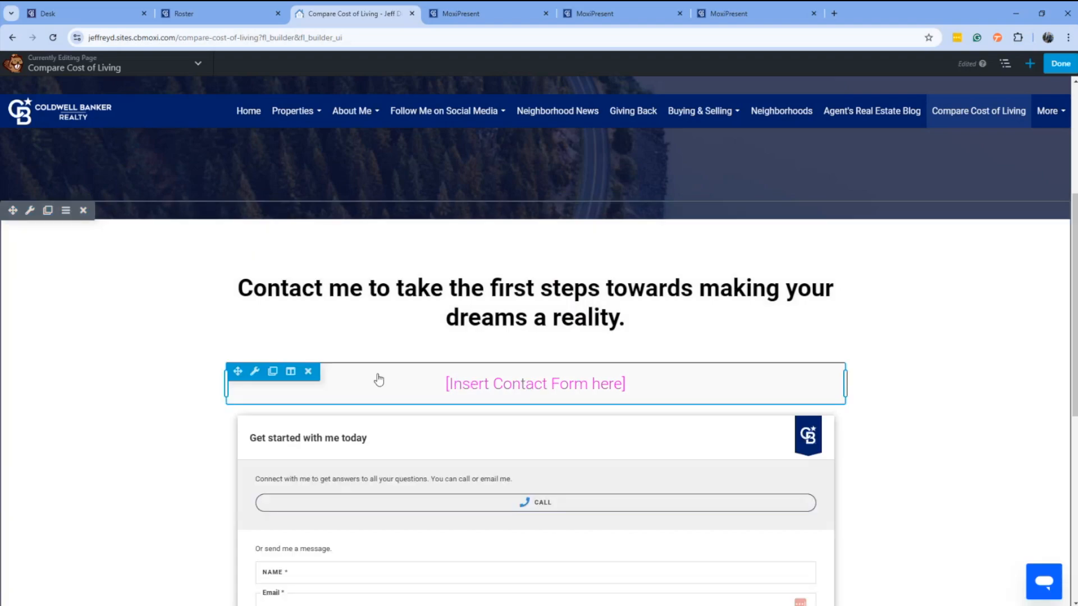
Step: Delete the Insert Contact Form here placeholder, publish the page and check the published result
{"action": "left_click", "coordinate": [308, 374]}
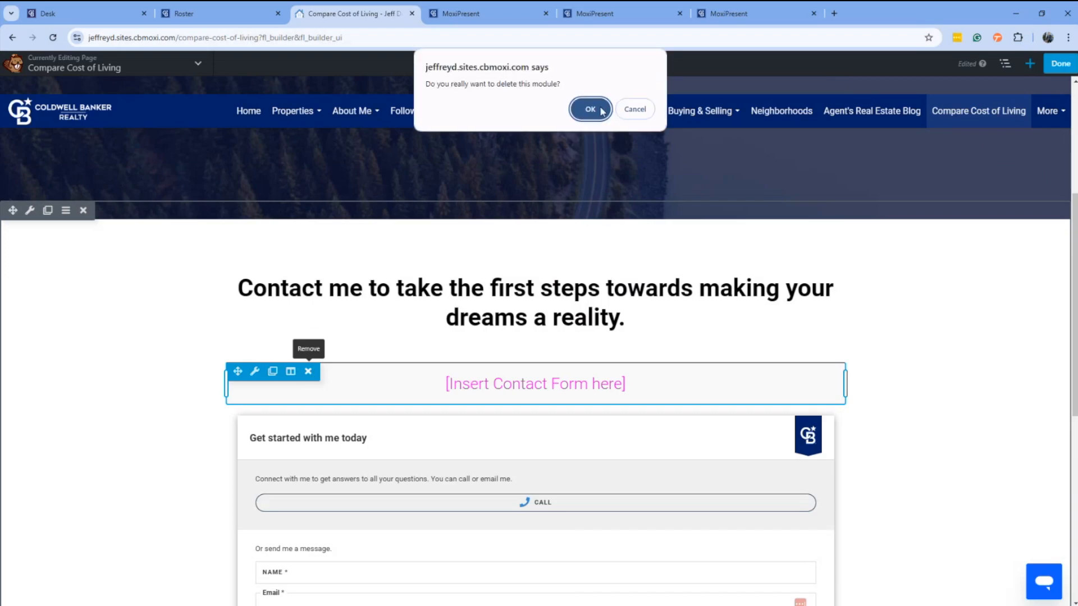
{"action": "left_click", "coordinate": [590, 102]}
{"action": "scroll", "coordinate": [957, 505], "scroll_direction": "down", "scroll_amount": 5}
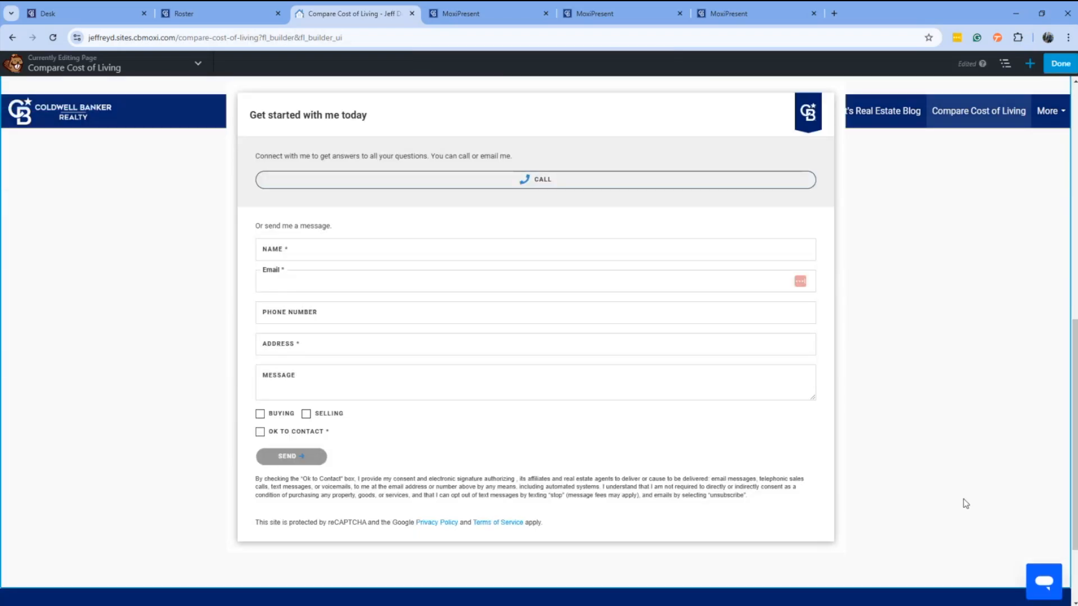
{"action": "scroll", "coordinate": [965, 503], "scroll_direction": "up", "scroll_amount": 2}
{"action": "left_click", "coordinate": [1071, 65]}
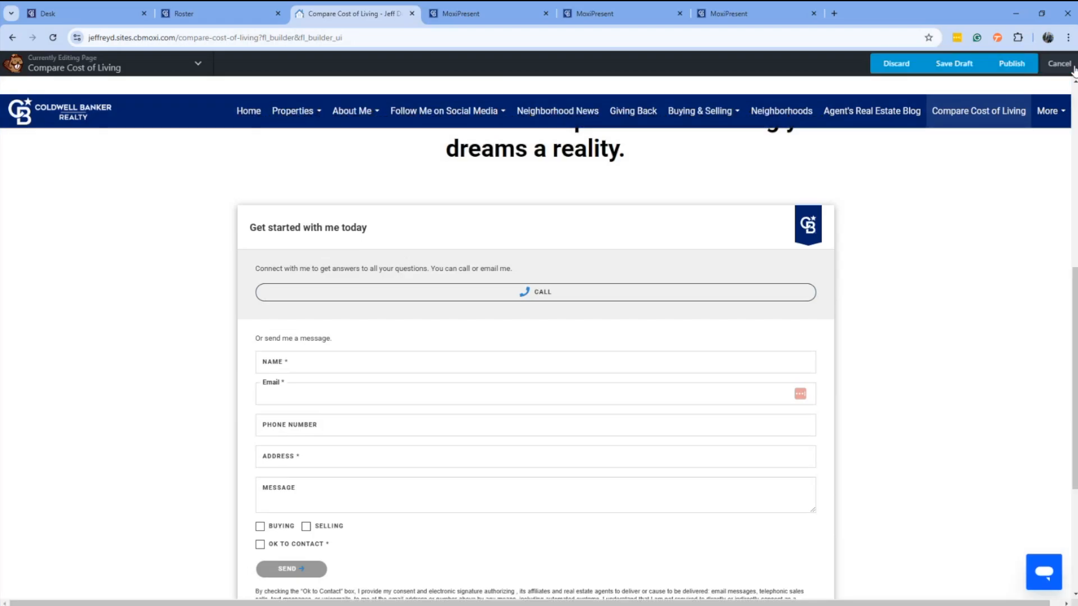
{"action": "left_click", "coordinate": [1012, 65]}
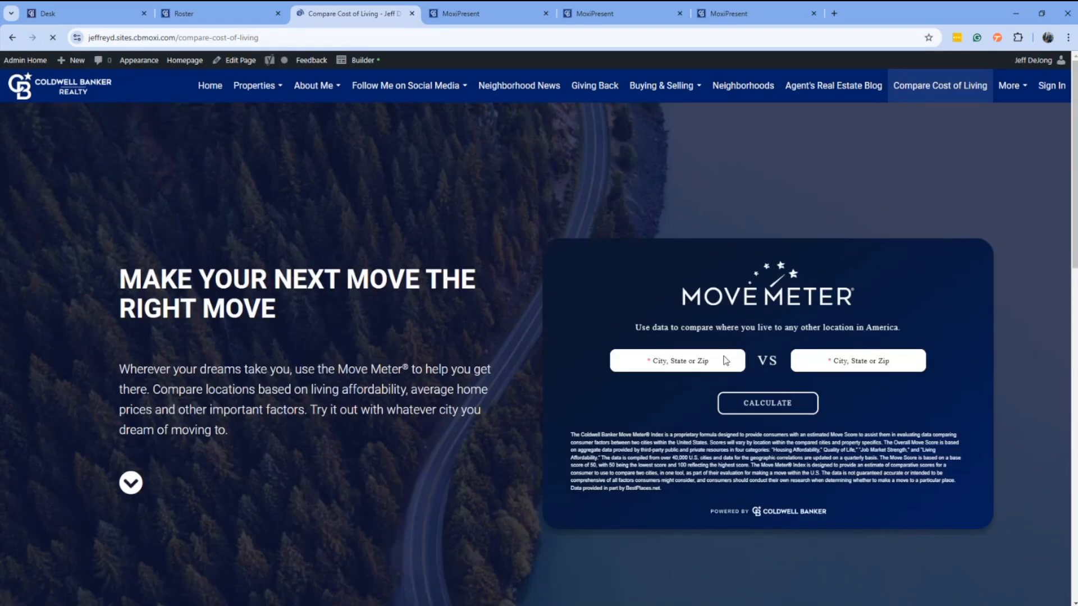
{"action": "scroll", "coordinate": [724, 359], "scroll_direction": "down", "scroll_amount": 5}
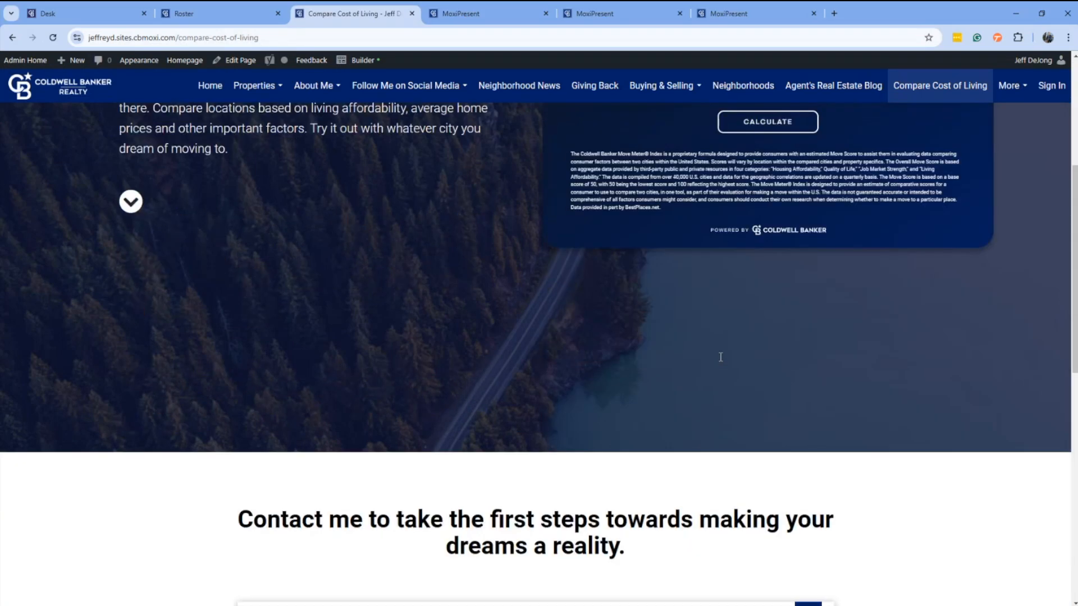
{"action": "scroll", "coordinate": [720, 357], "scroll_direction": "down", "scroll_amount": 8}
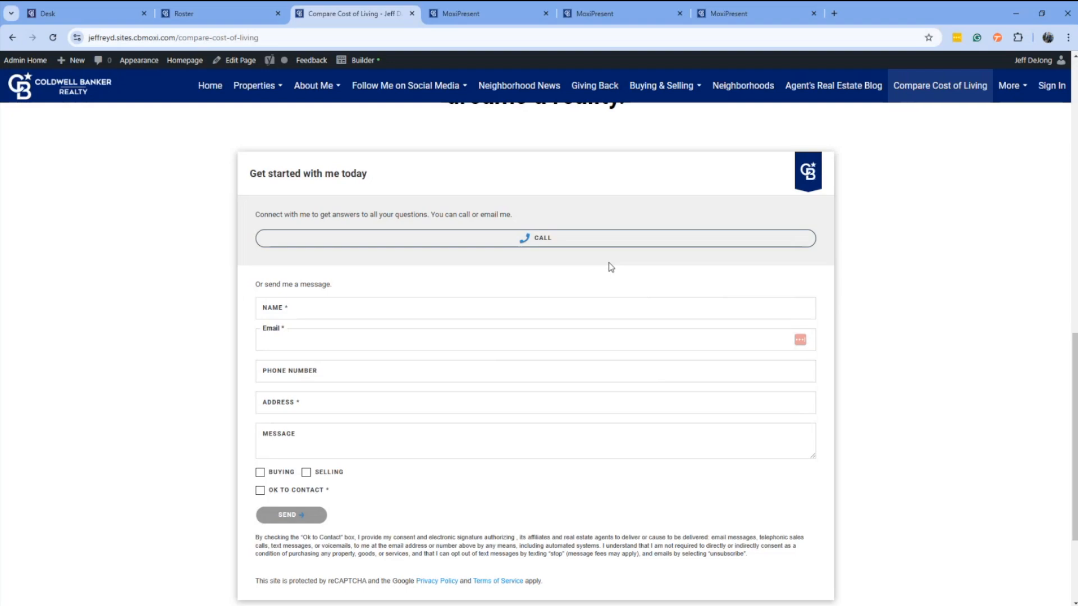
{"action": "scroll", "coordinate": [537, 426], "scroll_direction": "up", "scroll_amount": 10}
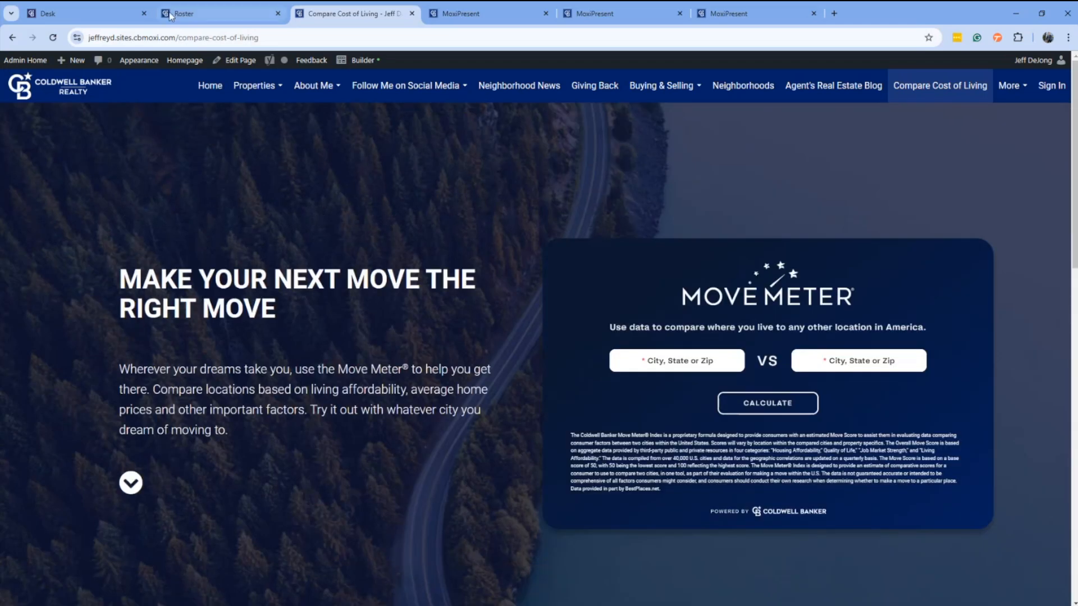
Step: Add a new site page from the website admin, title it Quick Automated Home Estimate and publish it
{"action": "left_click", "coordinate": [25, 60]}
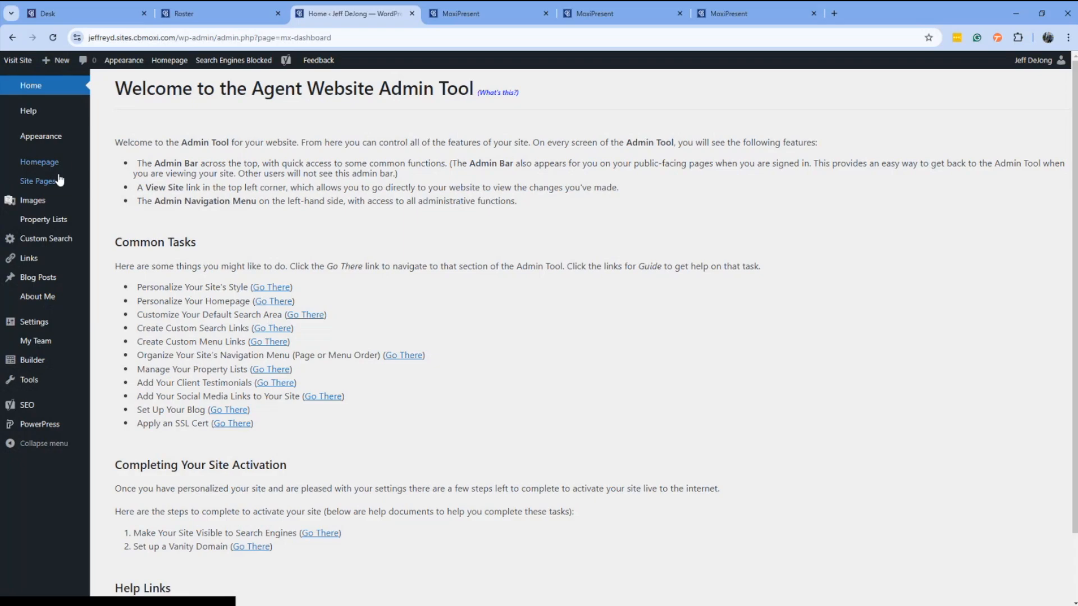
{"action": "mouse_move", "coordinate": [42, 181]}
{"action": "left_click", "coordinate": [118, 200]}
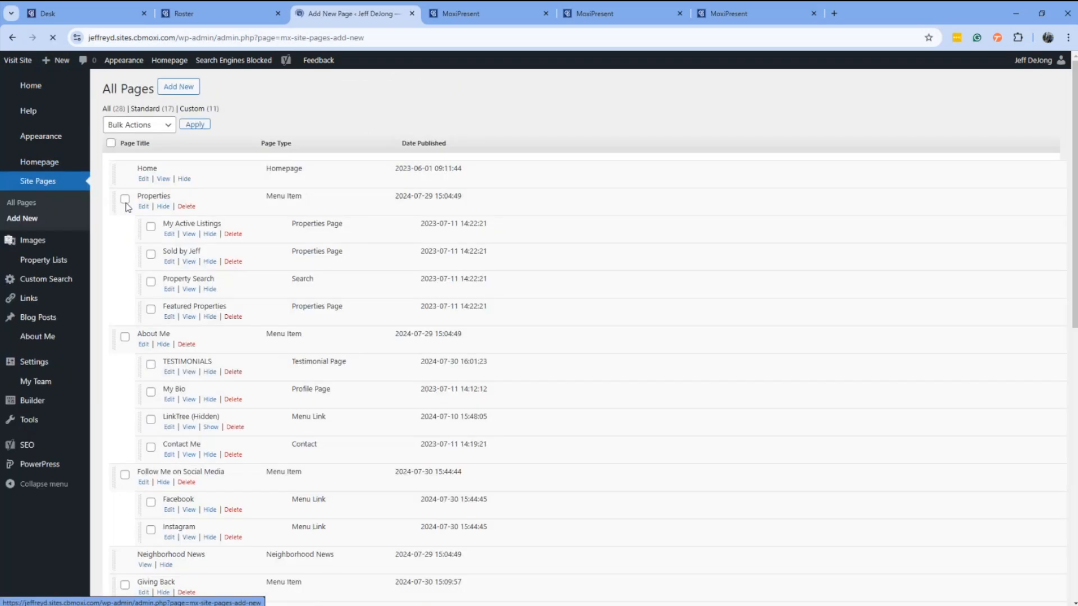
{"action": "left_click", "coordinate": [626, 176]}
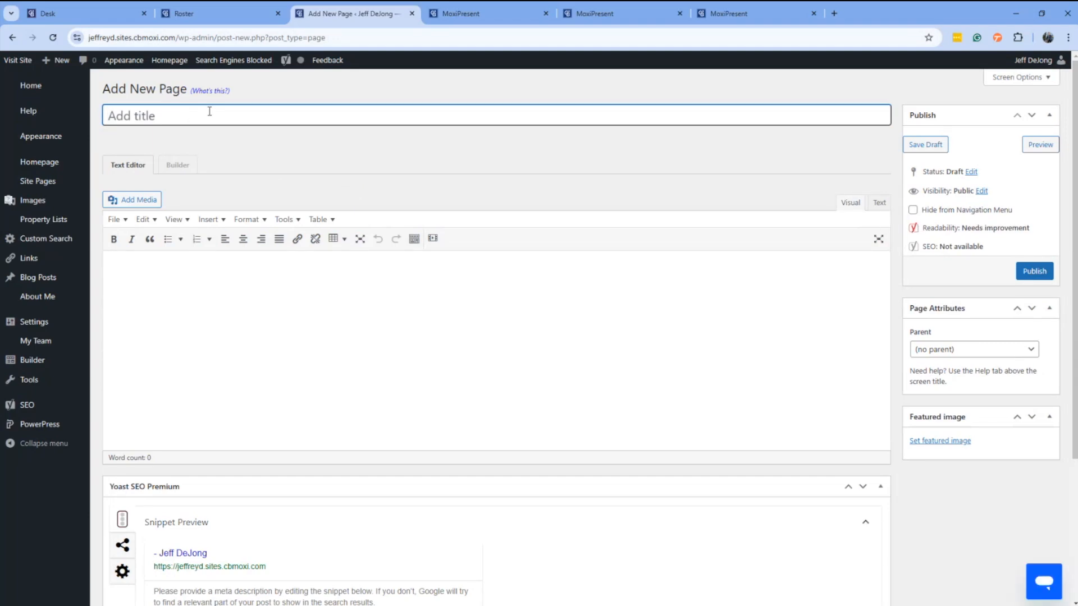
{"action": "type", "text": "Quick Automat"}
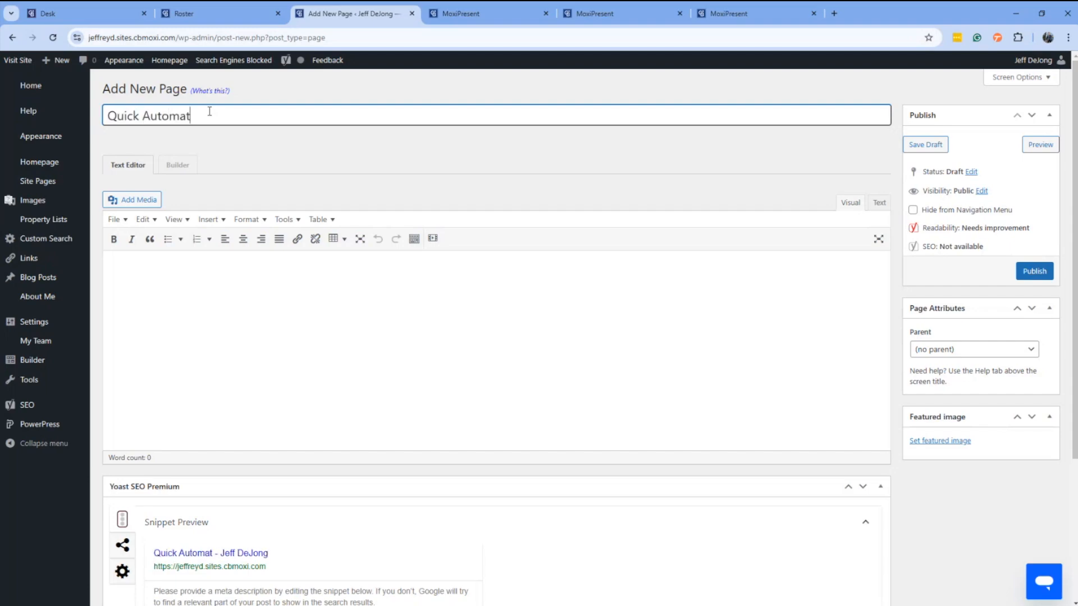
{"action": "type", "text": "ed Home Estimate"}
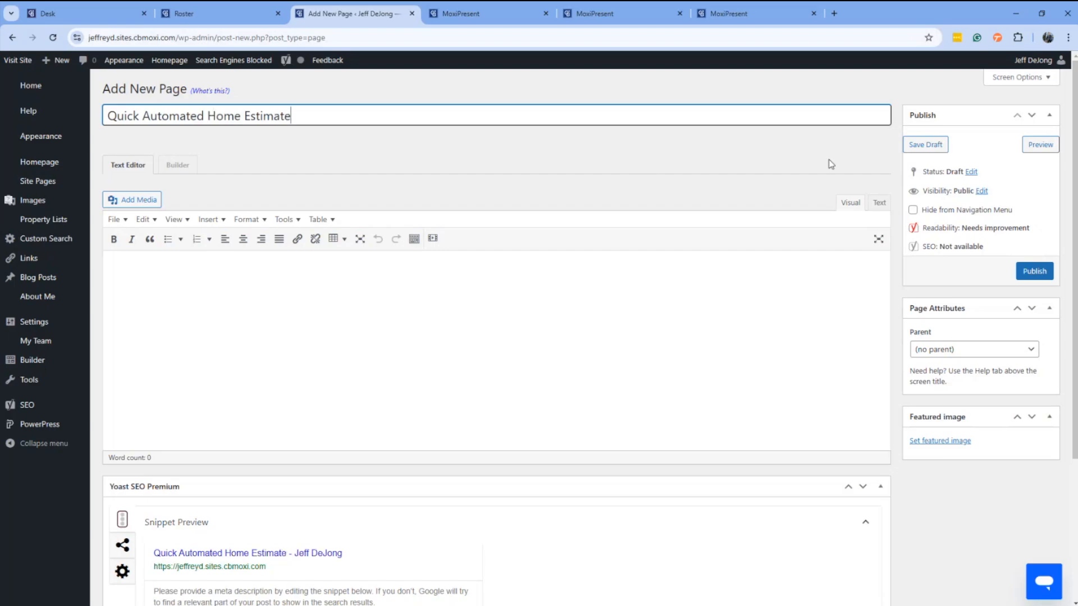
{"action": "left_click", "coordinate": [1034, 271]}
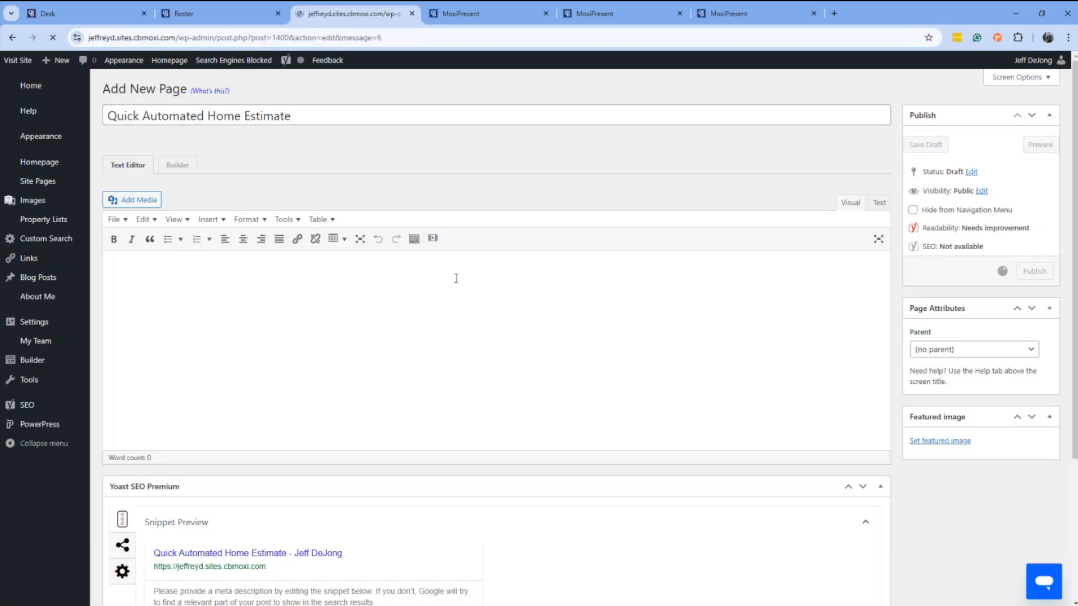
Step: Open the Quick Automated Home Estimate page in the builder and apply the brand template CB Estimate 1
{"action": "left_click", "coordinate": [178, 202]}
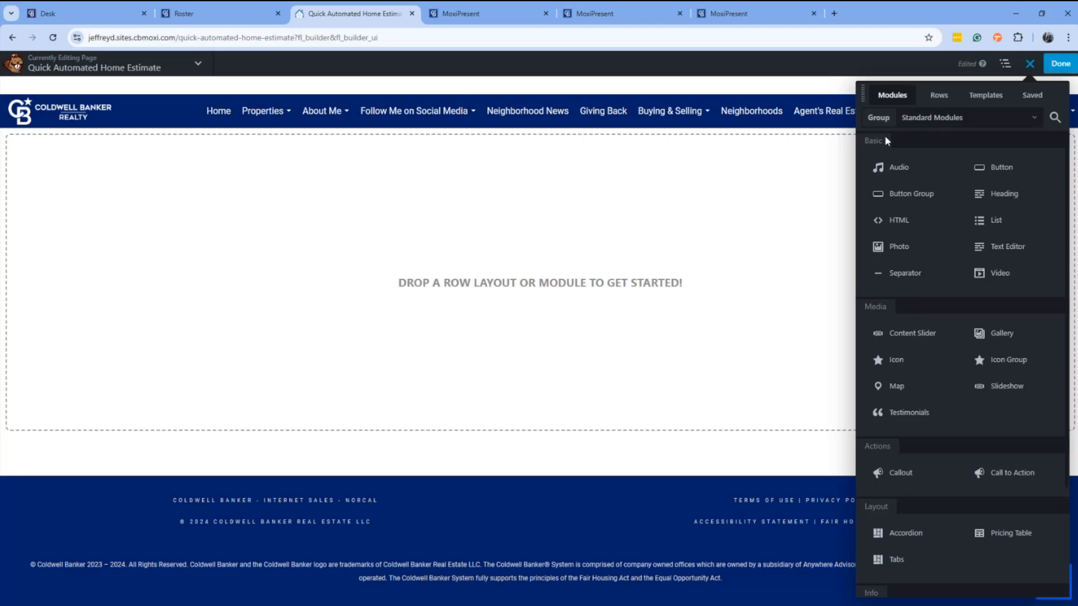
{"action": "left_click", "coordinate": [986, 102]}
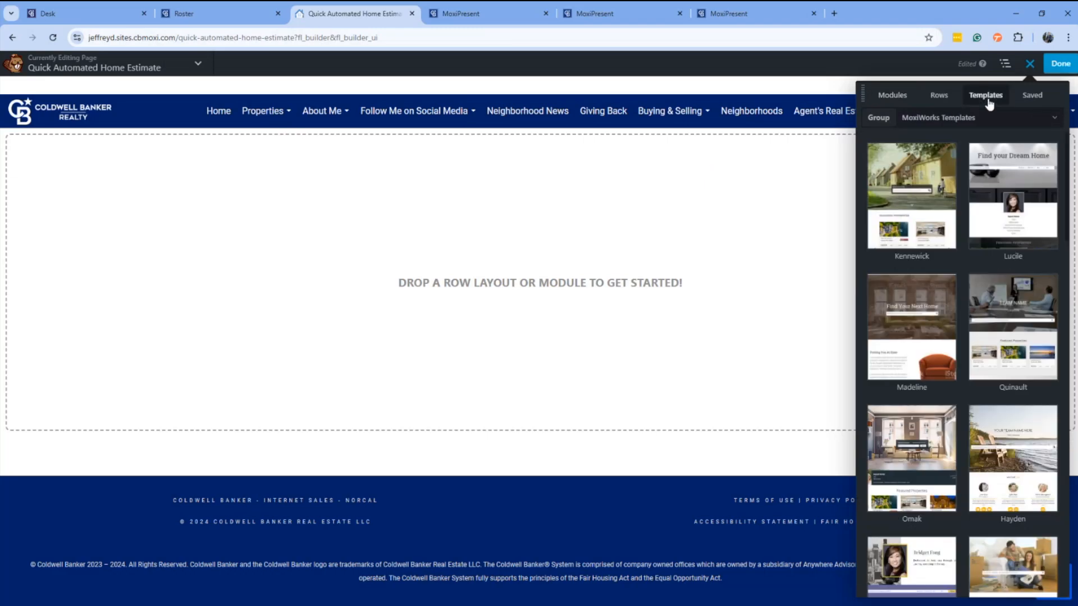
{"action": "left_click", "coordinate": [962, 118]}
{"action": "left_click", "coordinate": [919, 234]}
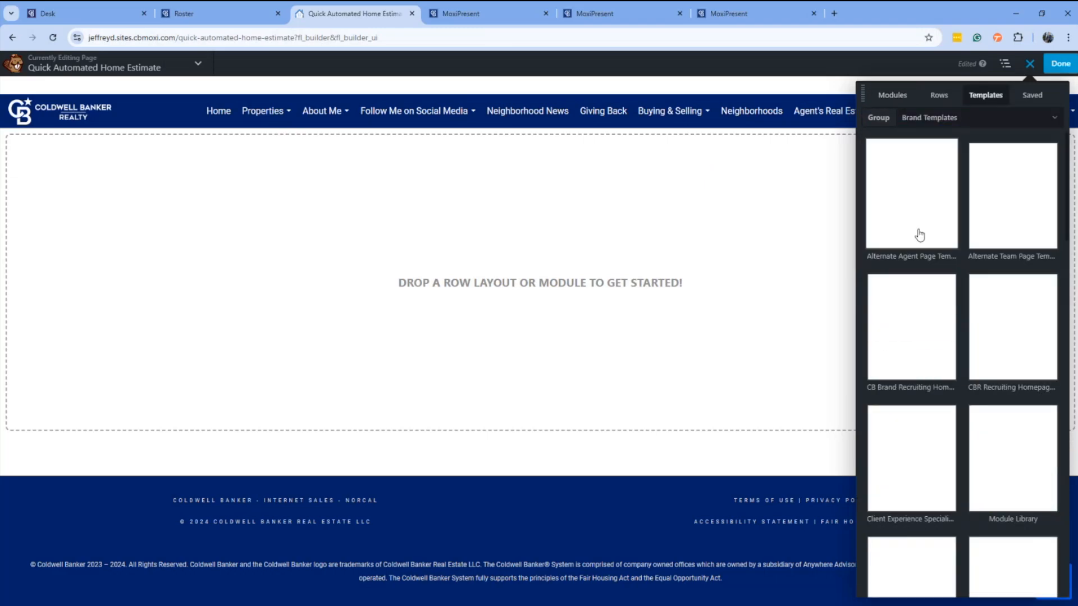
{"action": "scroll", "coordinate": [919, 233], "scroll_direction": "down", "scroll_amount": 10}
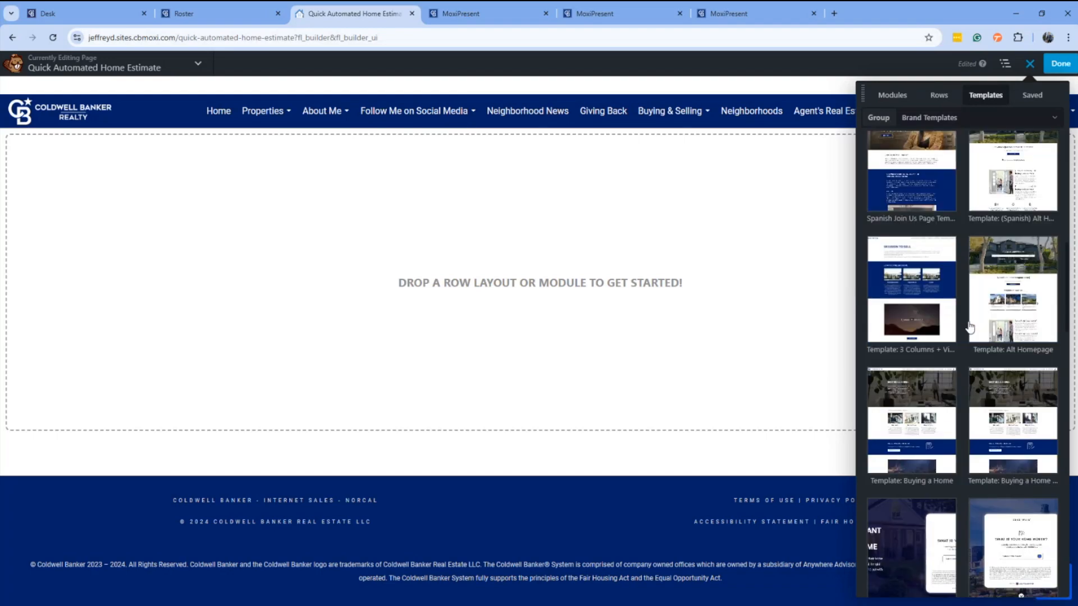
{"action": "scroll", "coordinate": [970, 327], "scroll_direction": "down", "scroll_amount": 2}
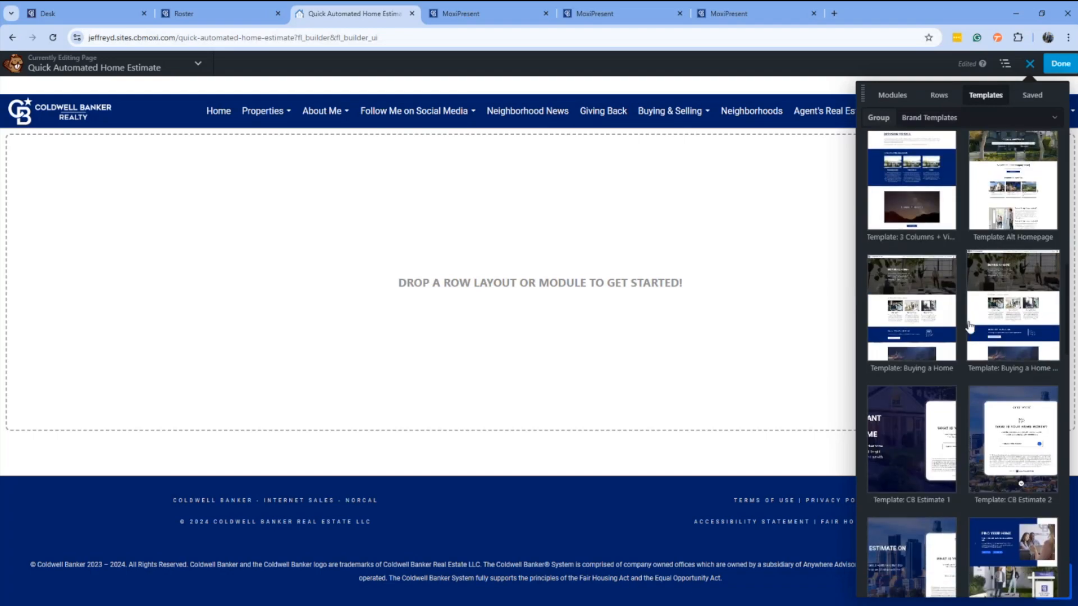
{"action": "scroll", "coordinate": [970, 327], "scroll_direction": "down", "scroll_amount": 2}
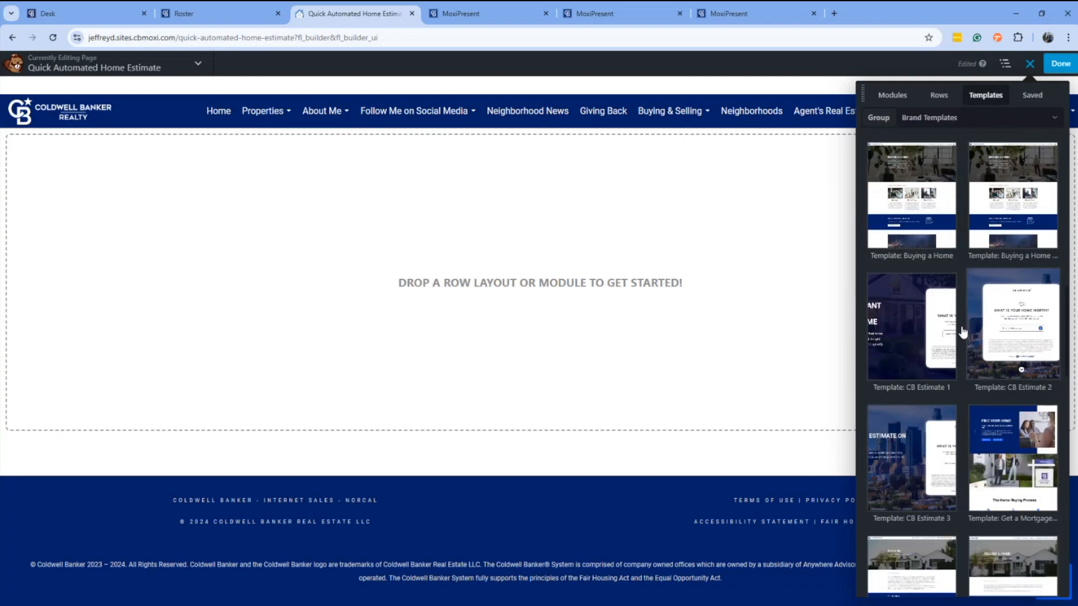
{"action": "left_click", "coordinate": [900, 313]}
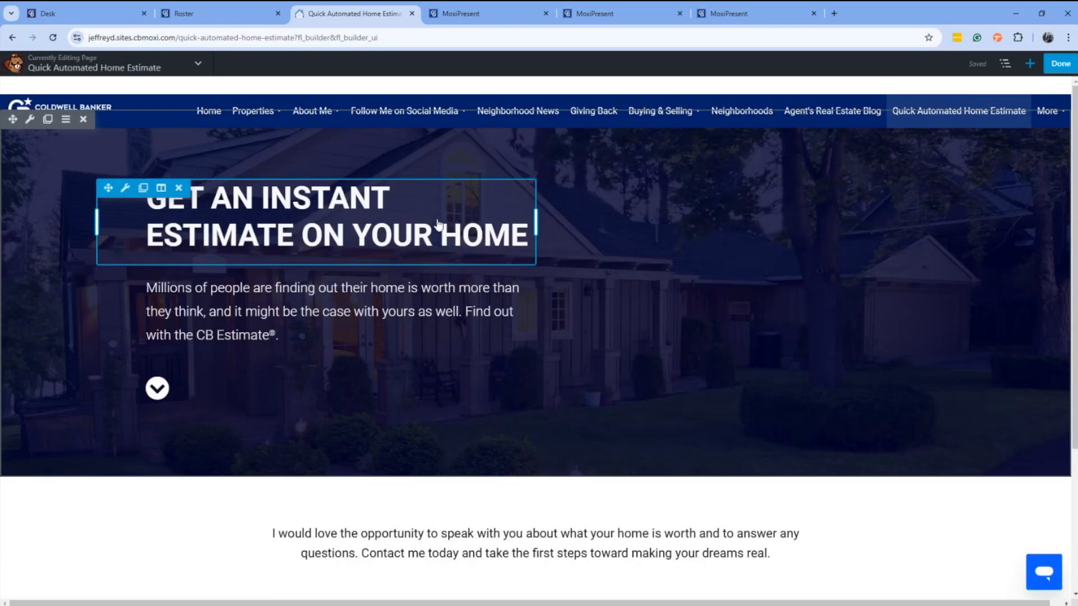
Step: Find the Contact Me Module by searching for contact, place it below the Insert Contact Form Here placeholder and save its default settings
{"action": "scroll", "coordinate": [561, 304], "scroll_direction": "down", "scroll_amount": 3}
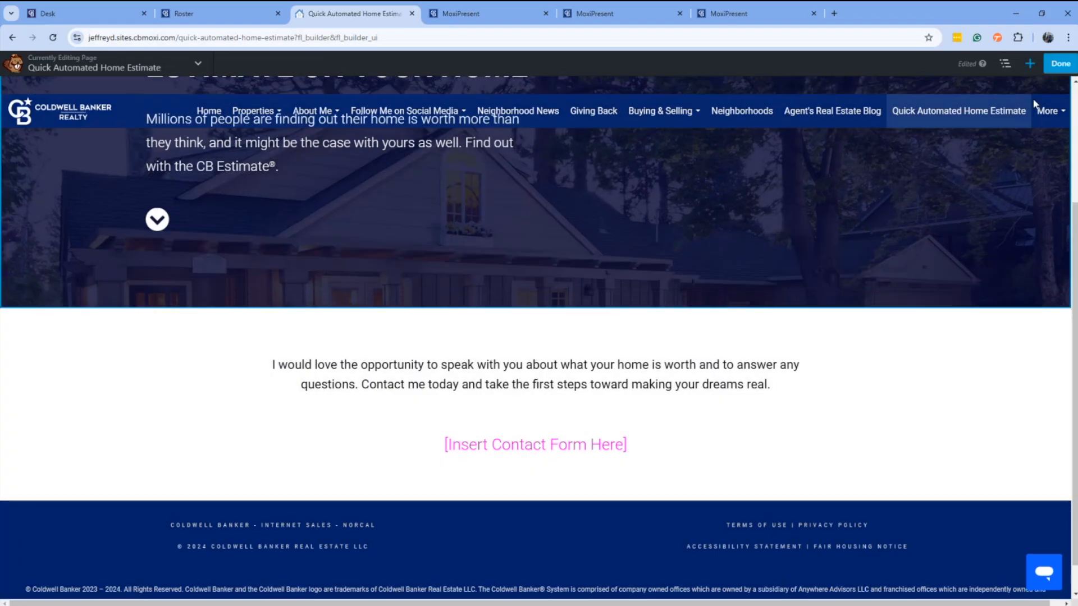
{"action": "left_click", "coordinate": [1030, 64]}
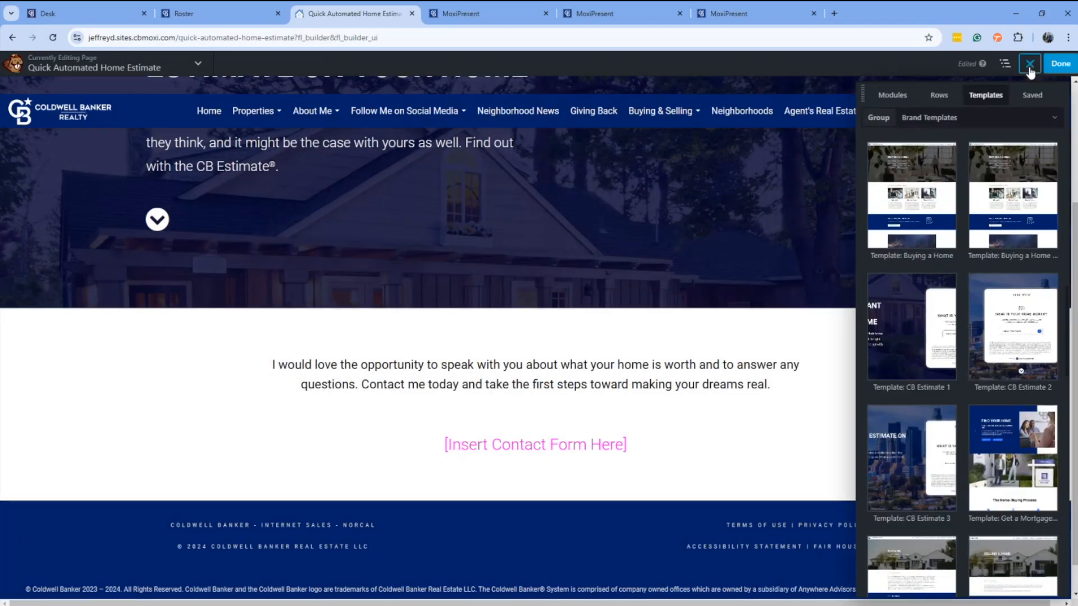
{"action": "left_click", "coordinate": [891, 95]}
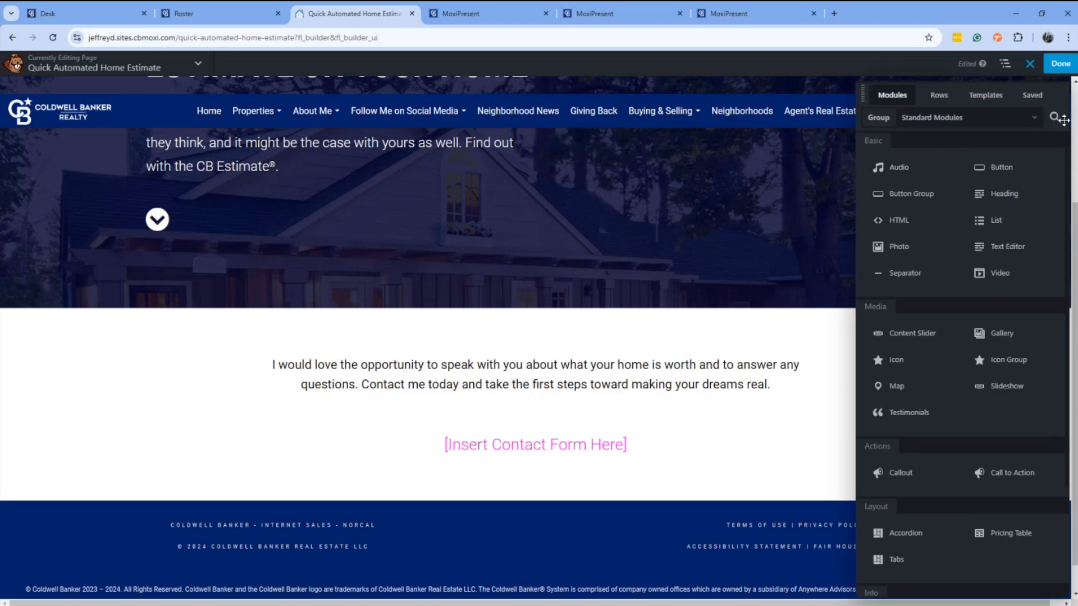
{"action": "left_click", "coordinate": [1055, 117]}
{"action": "type", "text": "contact"}
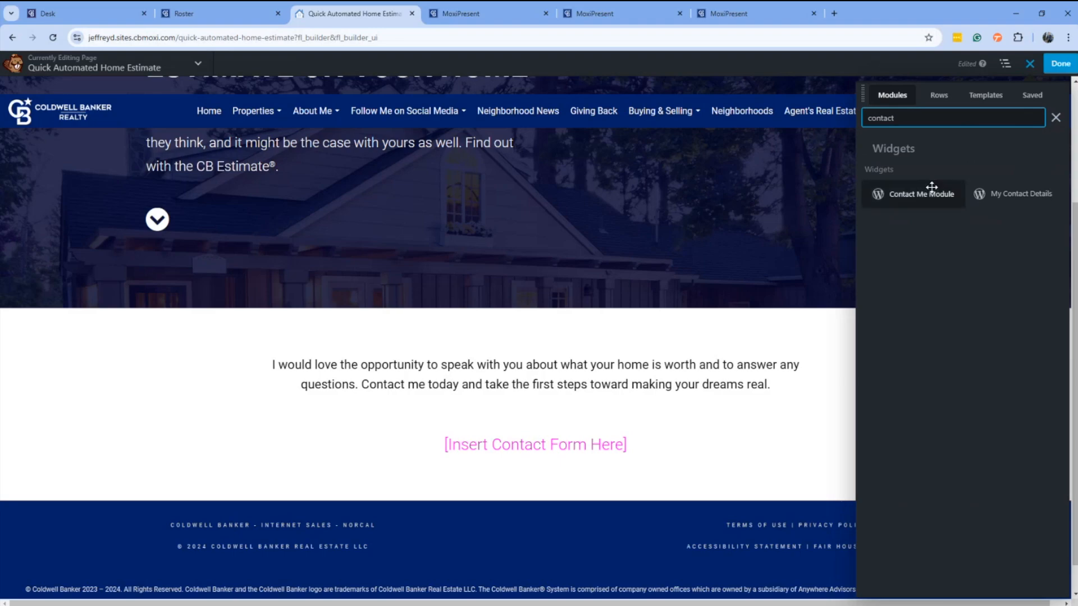
{"action": "left_click_drag", "start_coordinate": [932, 186], "coordinate": [496, 527]}
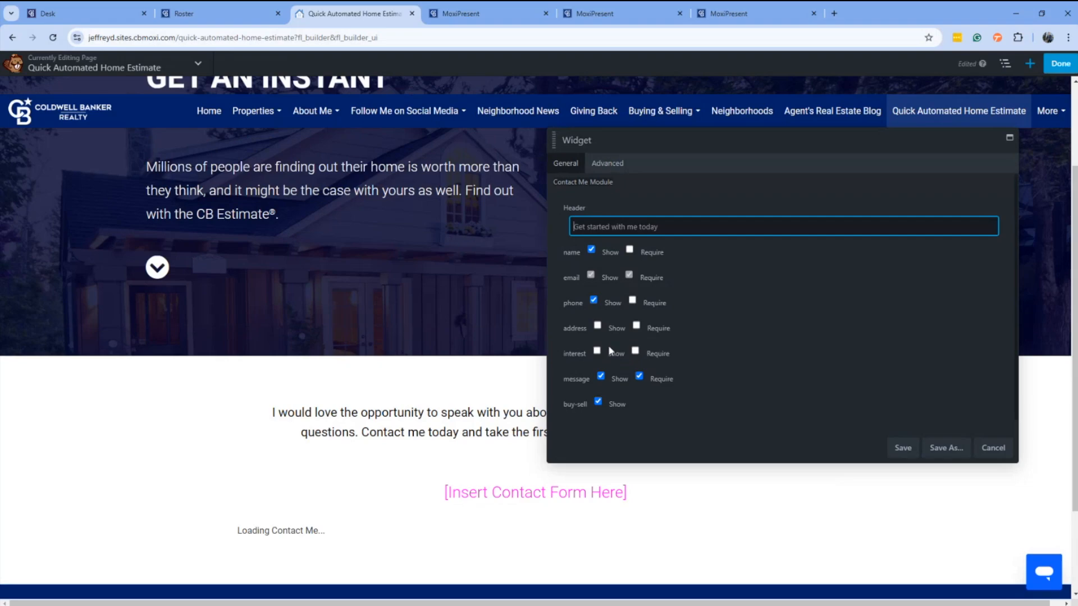
{"action": "left_click", "coordinate": [902, 448]}
Step: Delete the Insert Contact Form Here placeholder and publish the Quick Automated Home Estimate page
{"action": "scroll", "coordinate": [655, 467], "scroll_direction": "down", "scroll_amount": 2}
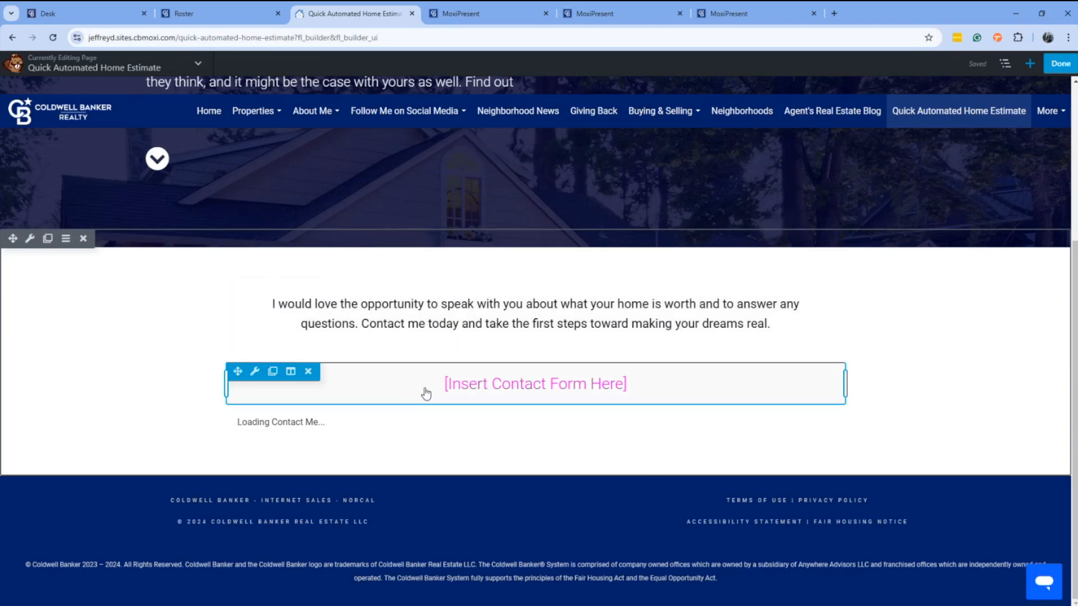
{"action": "left_click", "coordinate": [308, 371]}
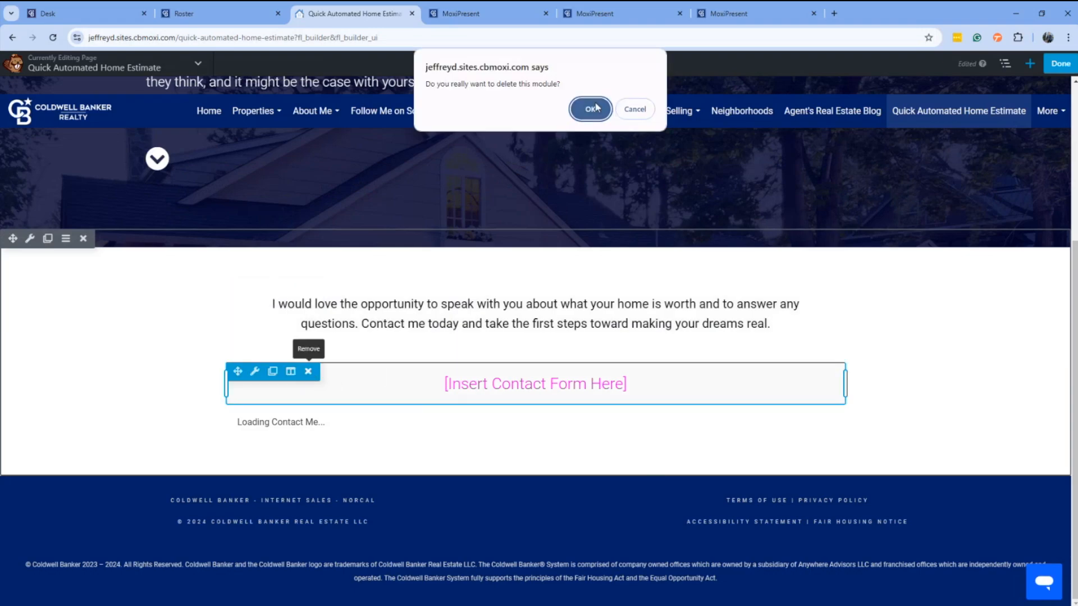
{"action": "key", "text": "Return"}
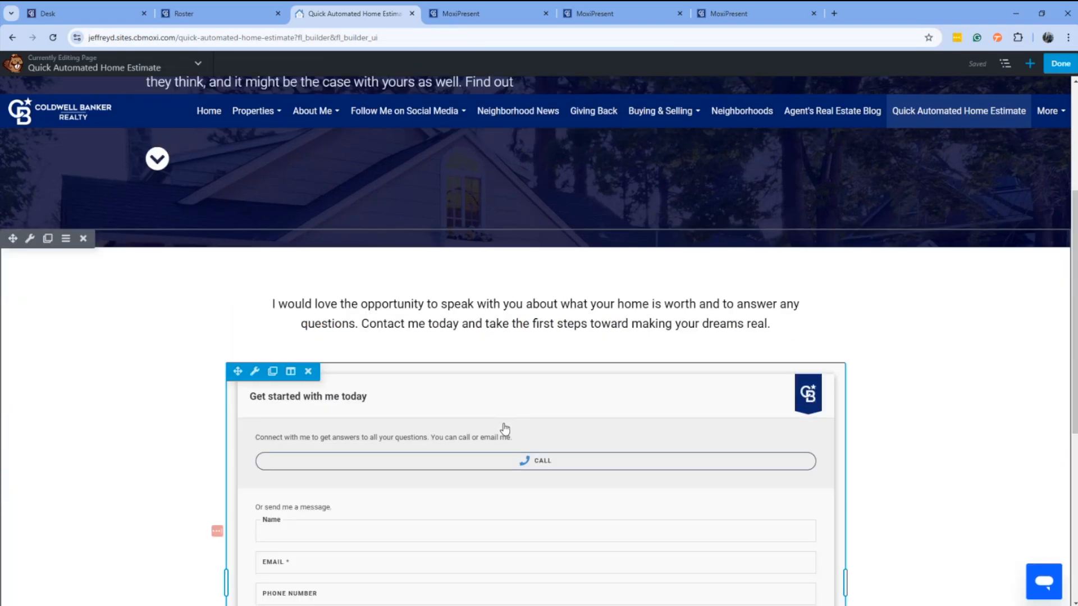
{"action": "scroll", "coordinate": [505, 416], "scroll_direction": "up", "scroll_amount": 4}
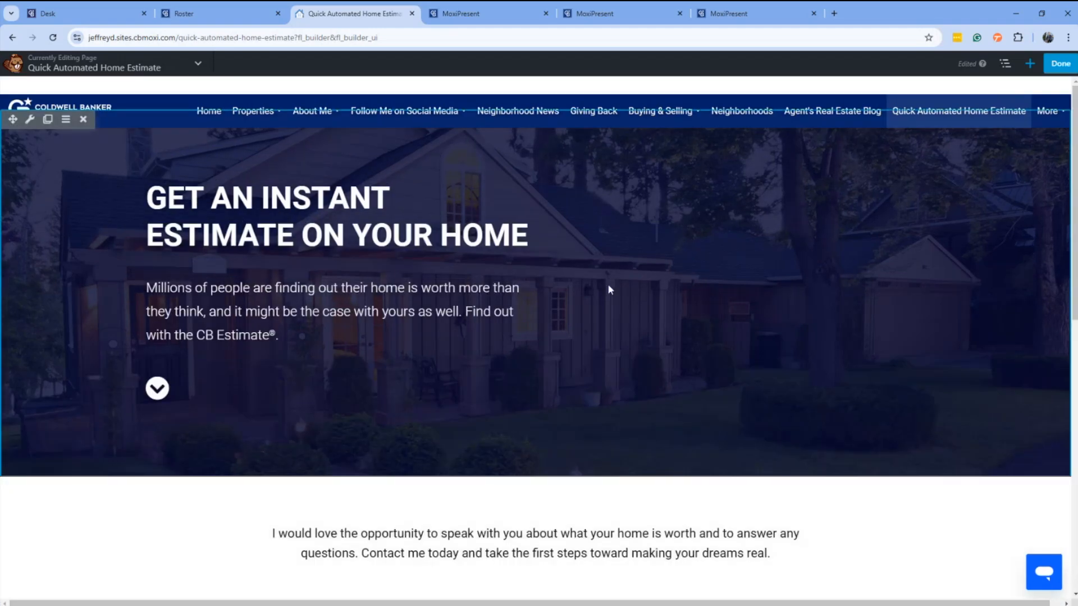
{"action": "left_click", "coordinate": [1060, 63]}
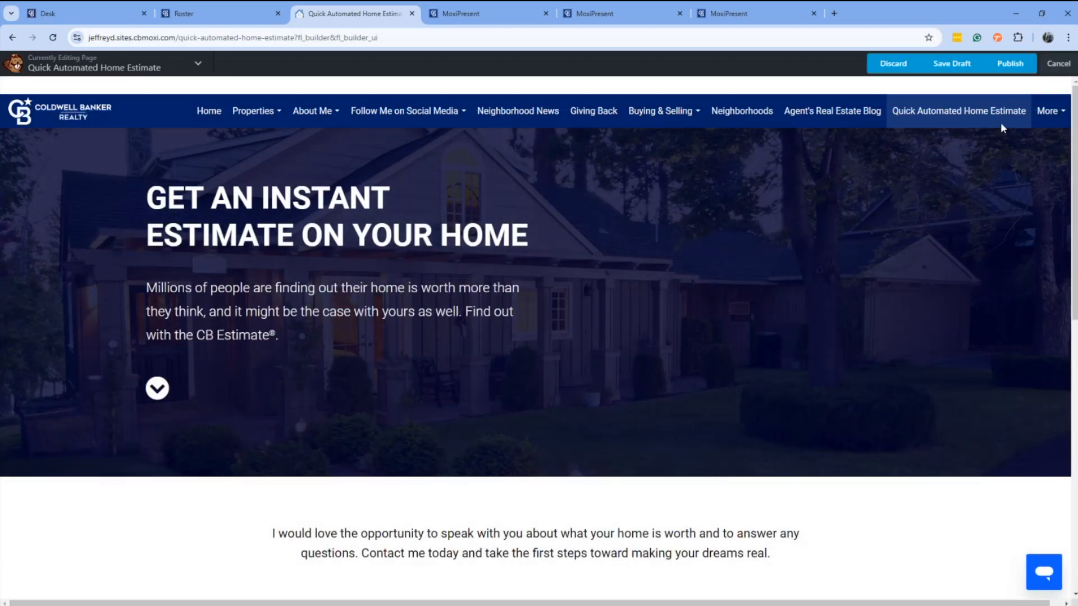
{"action": "left_click", "coordinate": [1015, 71]}
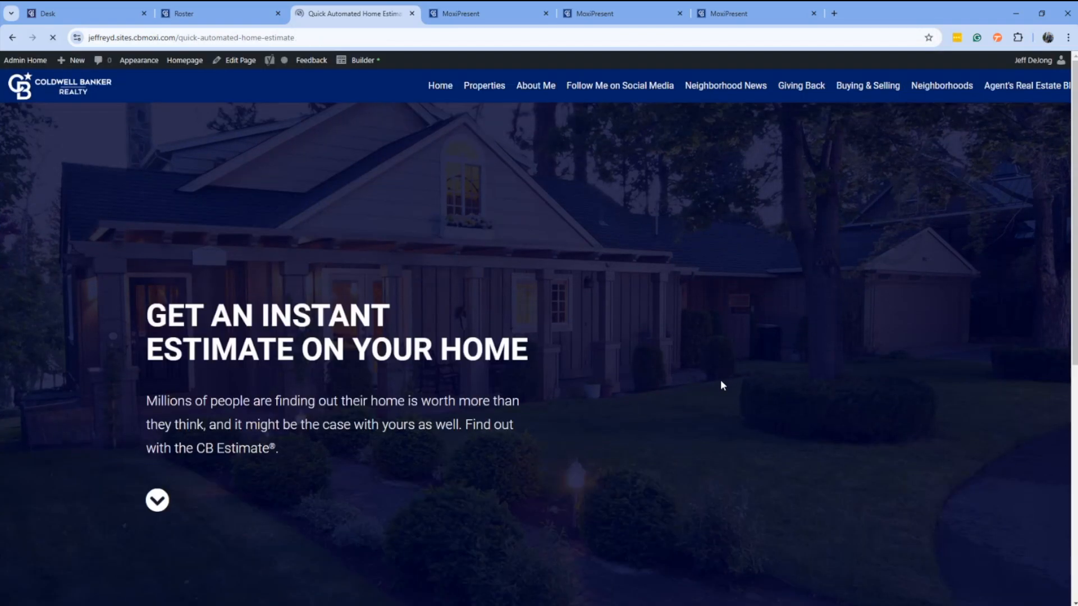